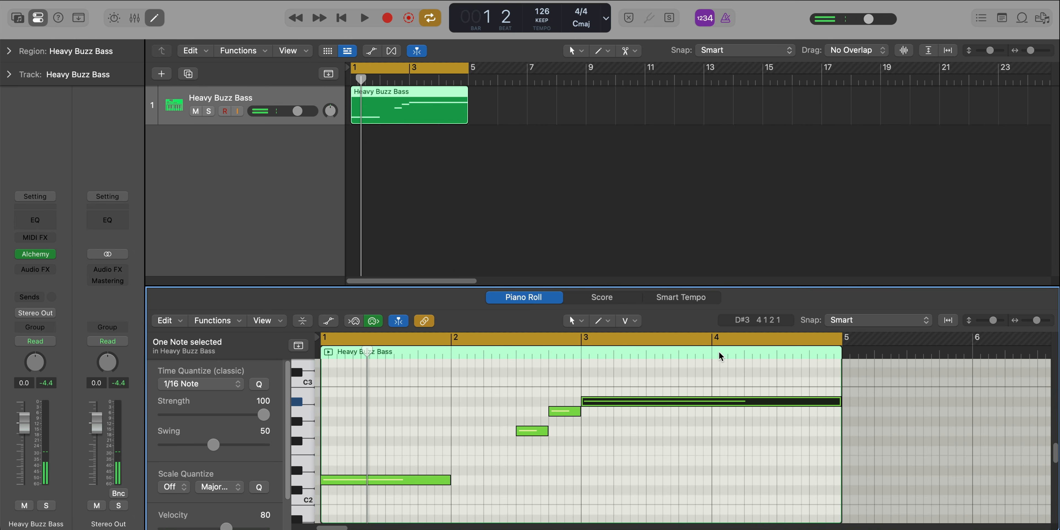
Mute the long final note starting at bar 3 of the Heavy Buzz Bass region and stop playback.
{"action": "key", "text": "ctrl+m"}
{"action": "key", "text": "space"}
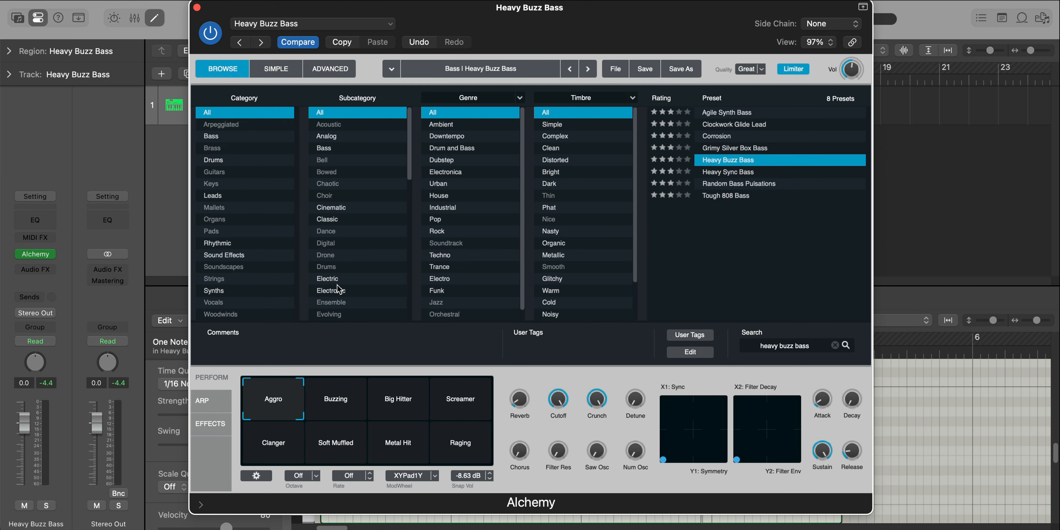
Set the master glide time to 0.0 ms in Alchemy's advanced view and play the part.
{"action": "left_click", "coordinate": [324, 74]}
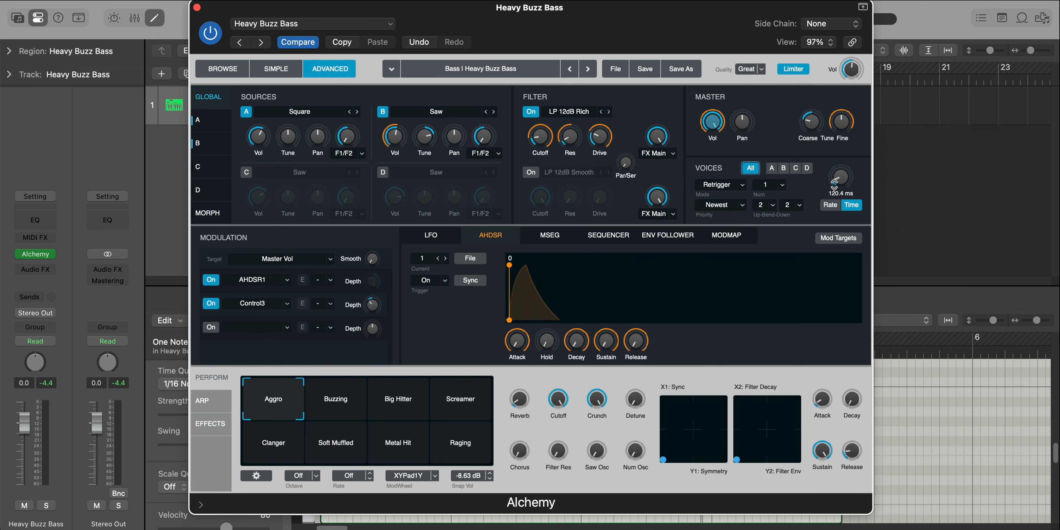
{"action": "left_click_drag", "start_coordinate": [839, 177], "coordinate": [867, 243]}
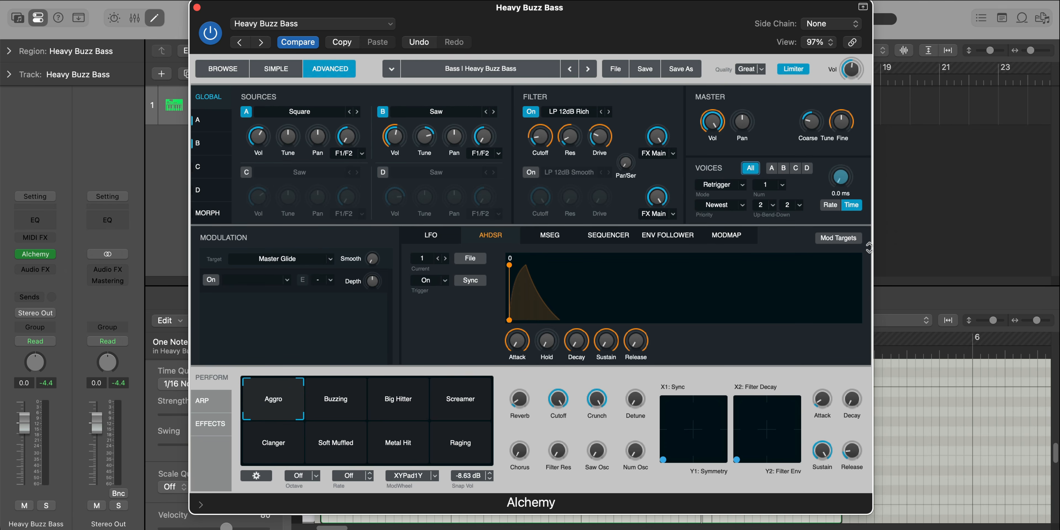
{"action": "key", "text": "super+w"}
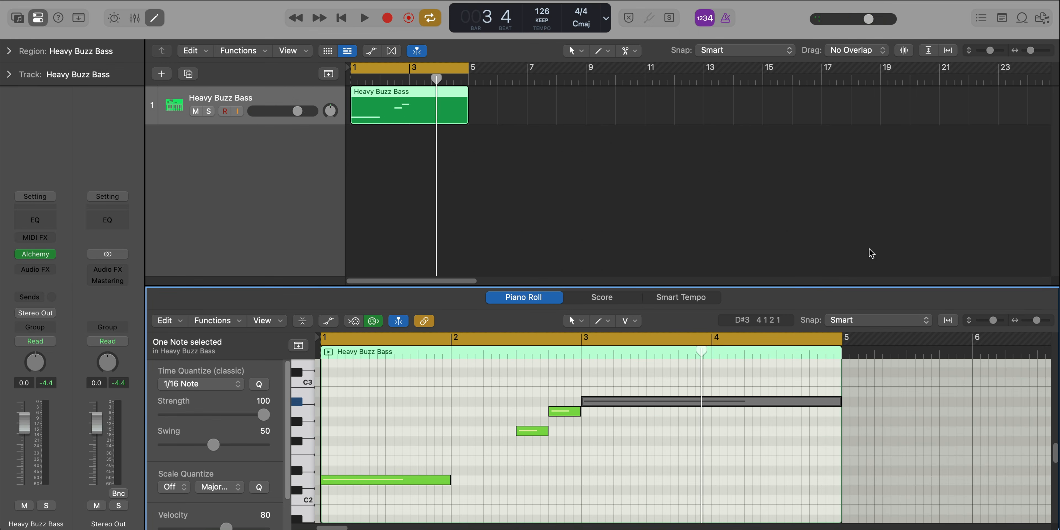
{"action": "key", "text": "space"}
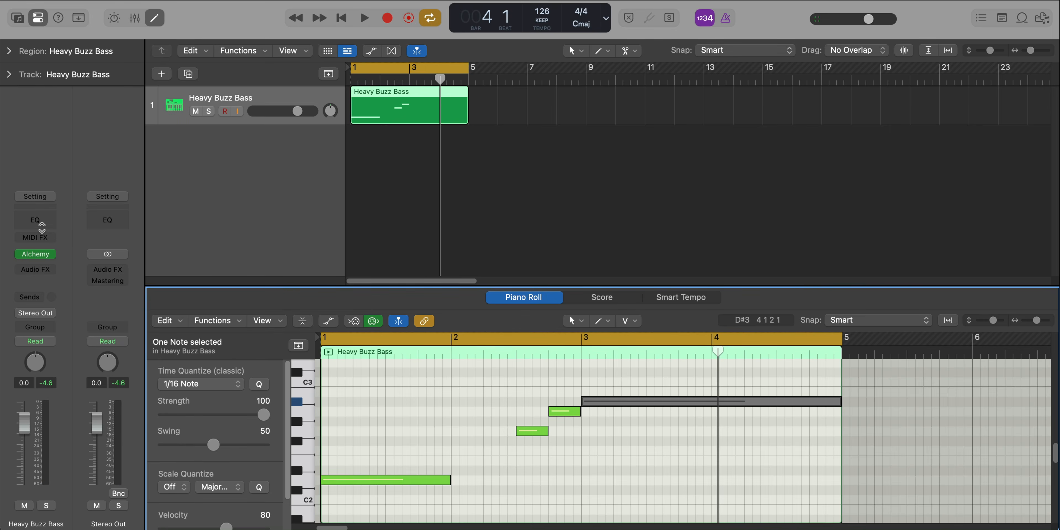
Insert a Channel EQ on Heavy Buzz Bass with a low cut at 120 Hz and an 18 dB/Oct slope.
{"action": "left_click", "coordinate": [35, 264]}
{"action": "left_click", "coordinate": [365, 206]}
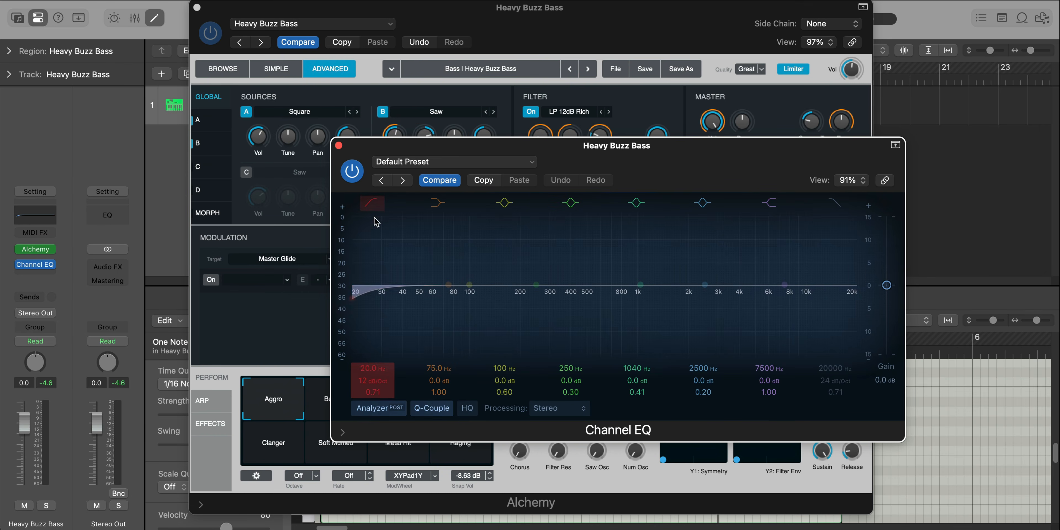
{"action": "left_click_drag", "start_coordinate": [356, 297], "coordinate": [487, 300]}
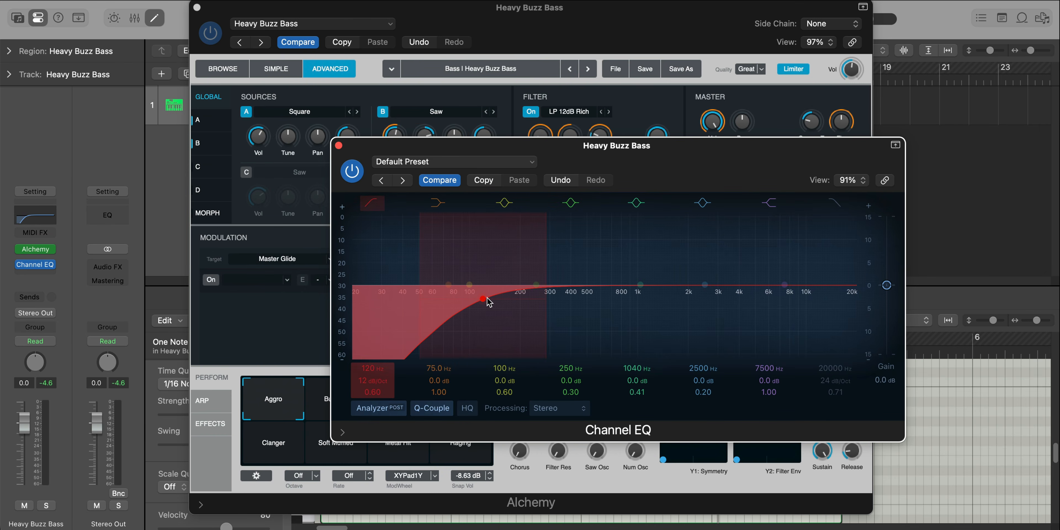
{"action": "key", "text": "space"}
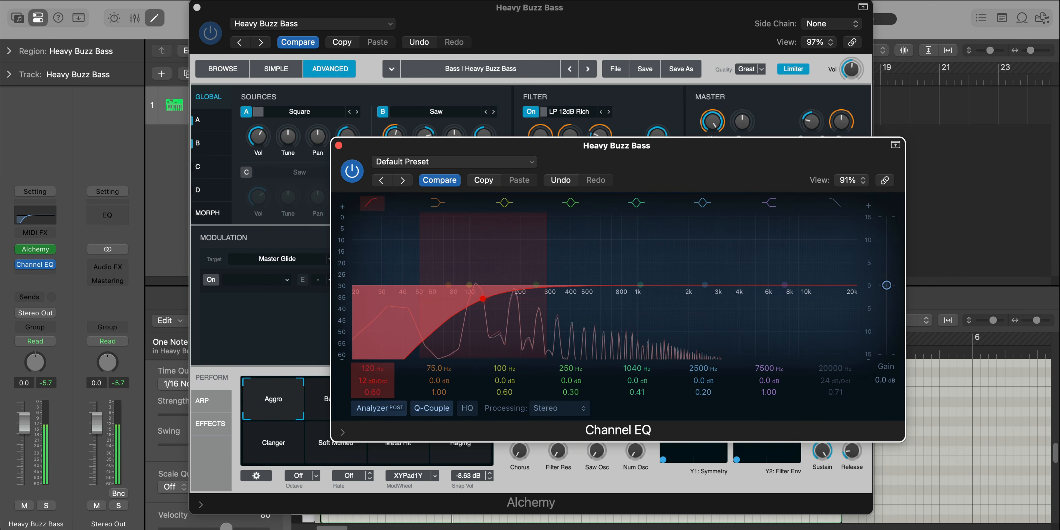
{"action": "left_click_drag", "start_coordinate": [368, 380], "coordinate": [367, 375]}
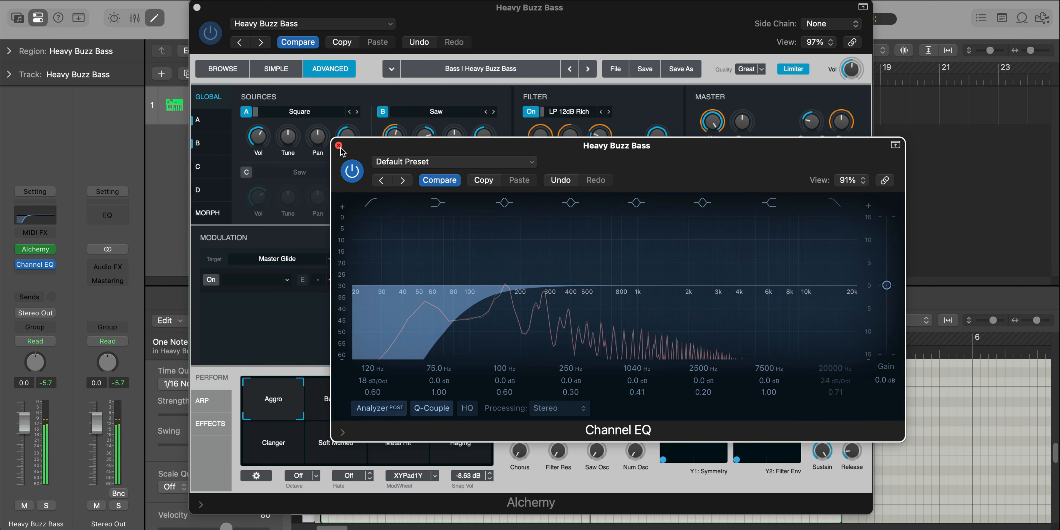
{"action": "left_click", "coordinate": [339, 146]}
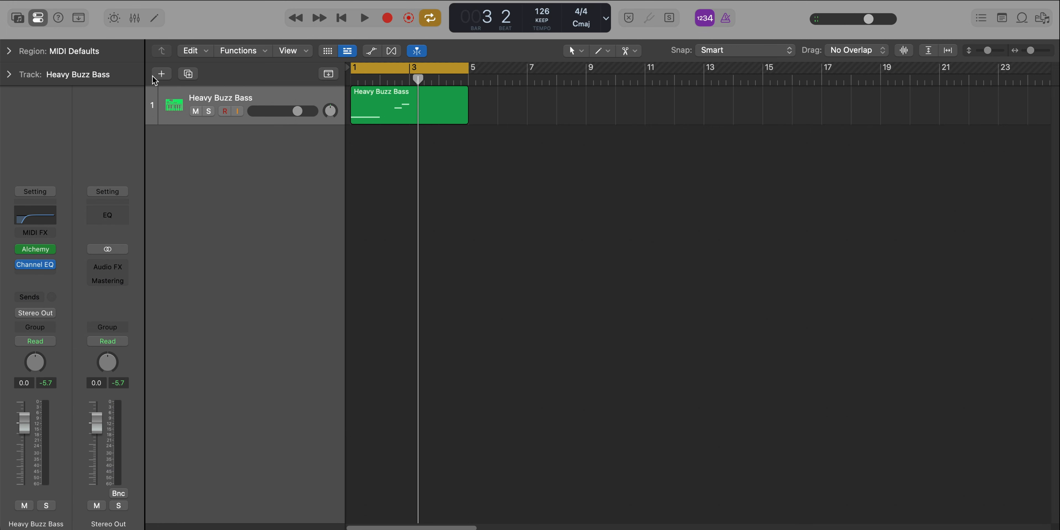
Add a second instrument track and load the BA Moog Bass patch from the Toronto Views folder in IAMM Presets.
{"action": "left_click", "coordinate": [155, 78]}
{"action": "key", "text": "Return"}
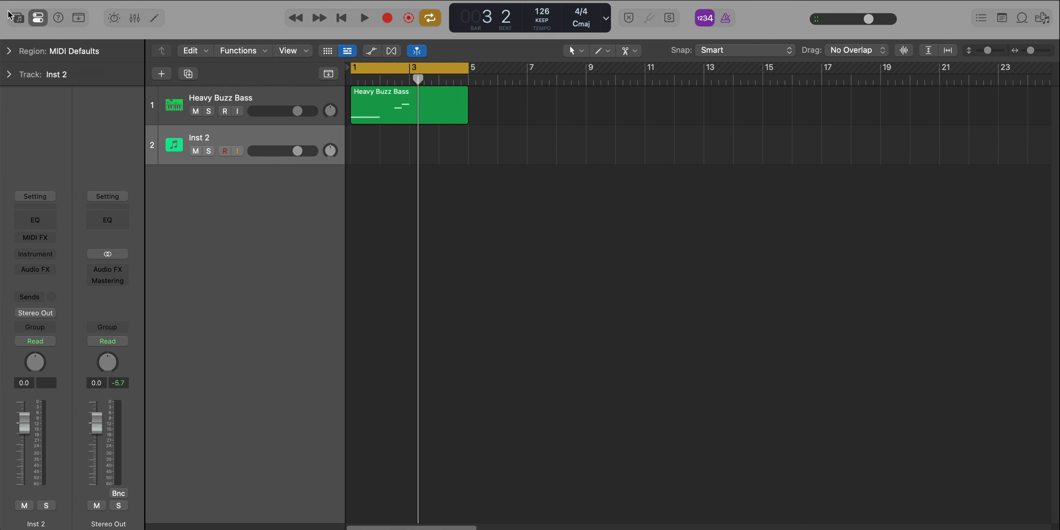
{"action": "left_click", "coordinate": [11, 16]}
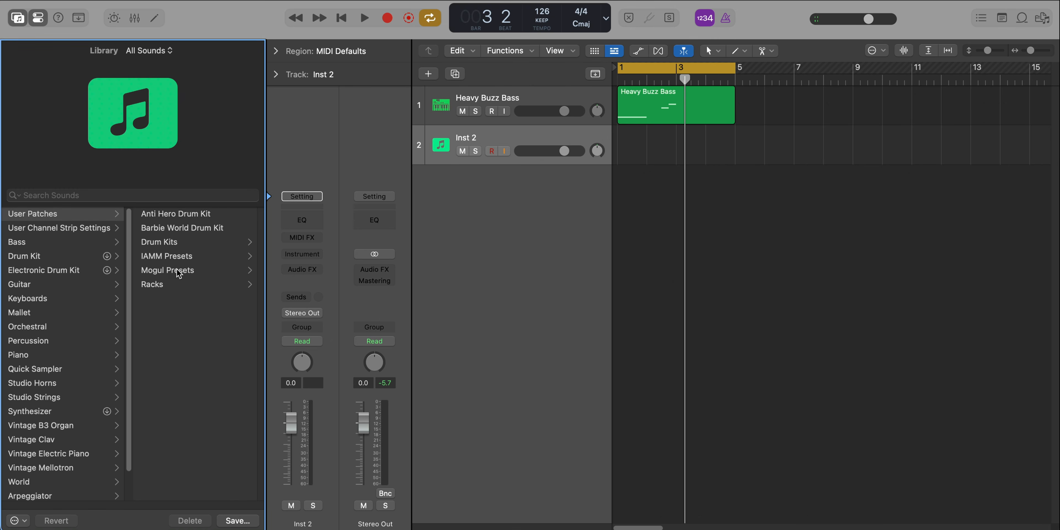
{"action": "left_click", "coordinate": [178, 271]}
{"action": "left_click", "coordinate": [160, 233]}
{"action": "scroll", "coordinate": [74, 237], "scroll_direction": "left", "scroll_amount": 5}
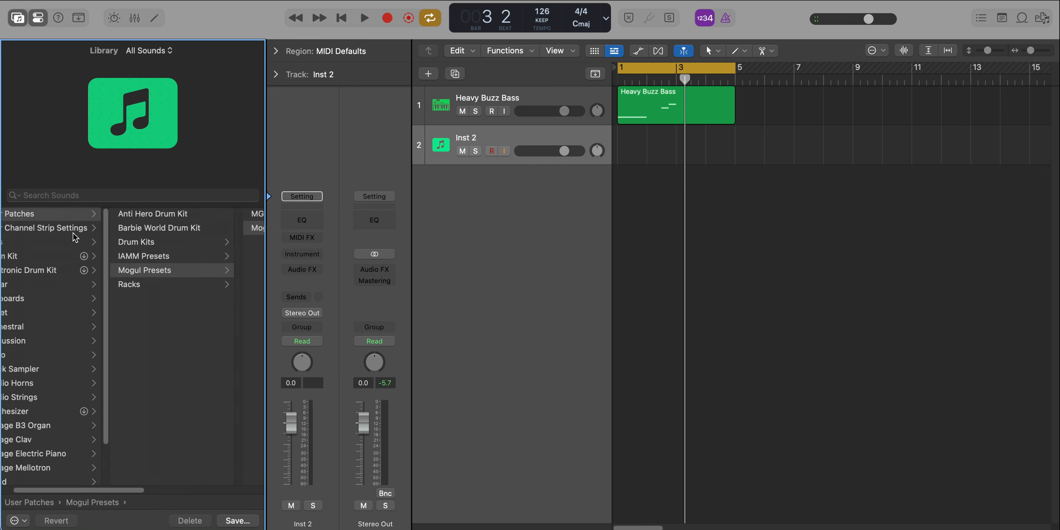
{"action": "left_click", "coordinate": [139, 257]}
{"action": "left_click", "coordinate": [182, 311]}
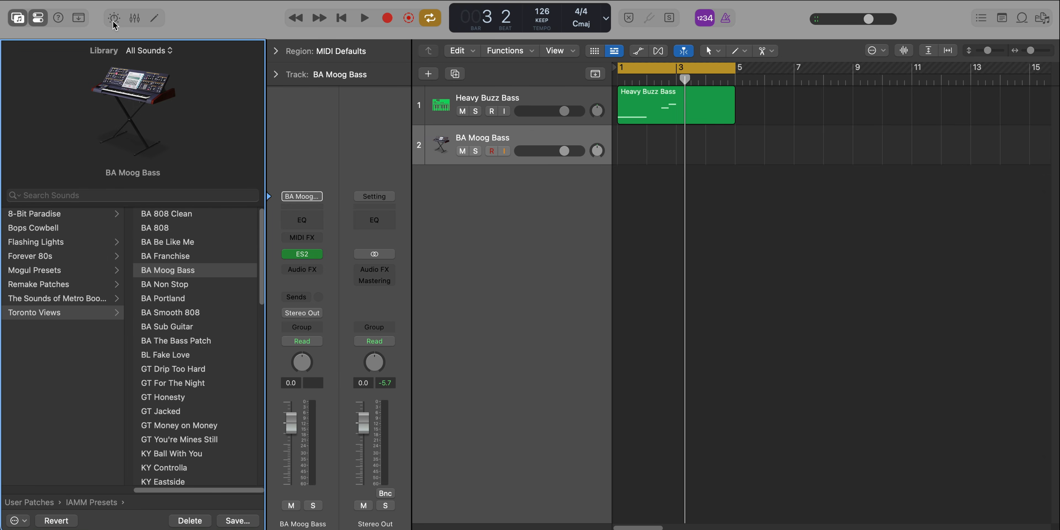
{"action": "left_click", "coordinate": [17, 19]}
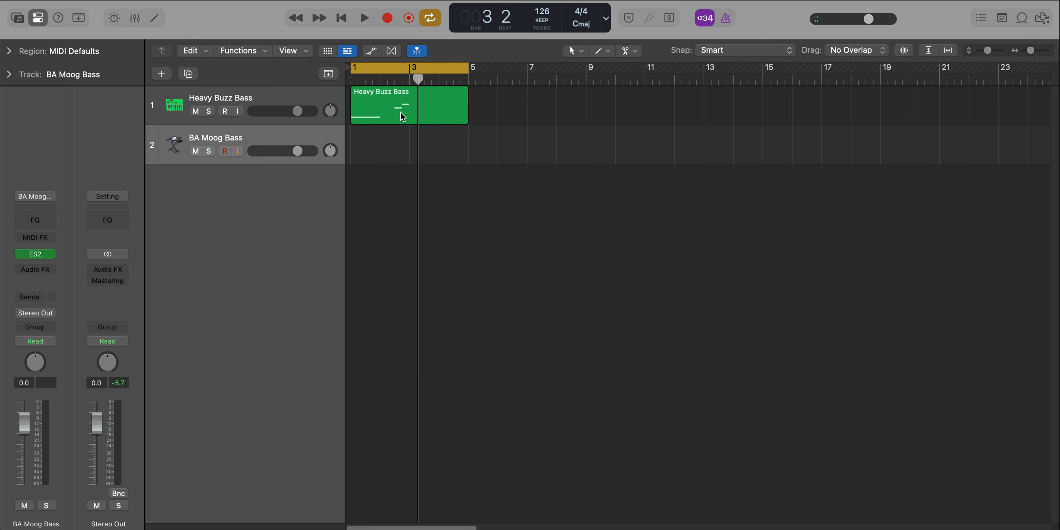
Copy the Heavy Buzz Bass region onto the BA Moog Bass track and play that track soloed from the start.
{"action": "left_click_drag", "start_coordinate": [403, 117], "coordinate": [398, 141]}
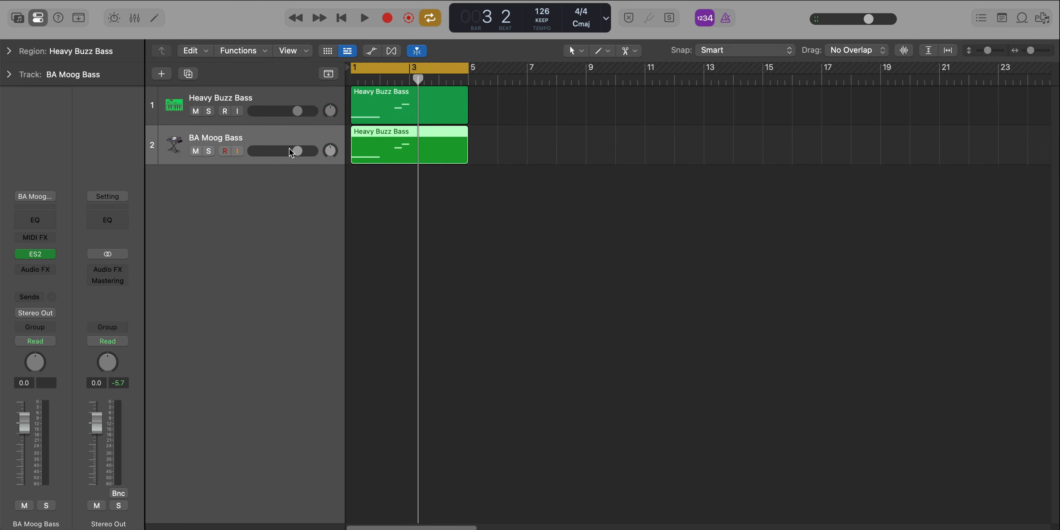
{"action": "left_click", "coordinate": [209, 151]}
{"action": "key", "text": "Return"}
{"action": "key", "text": "space"}
Transpose all four notes of the BA Moog Bass region down two octaves and play the part.
{"action": "double_click", "coordinate": [395, 141]}
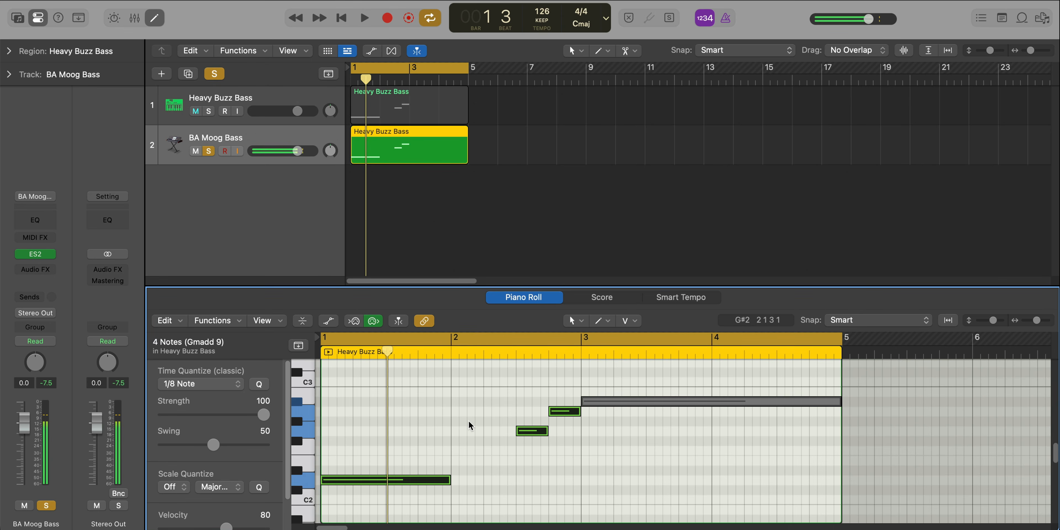
{"action": "key", "text": "alt+shift+Down"}
{"action": "key", "text": "alt+shift+Down"}
{"action": "scroll", "coordinate": [471, 425], "scroll_direction": "down", "scroll_amount": 5}
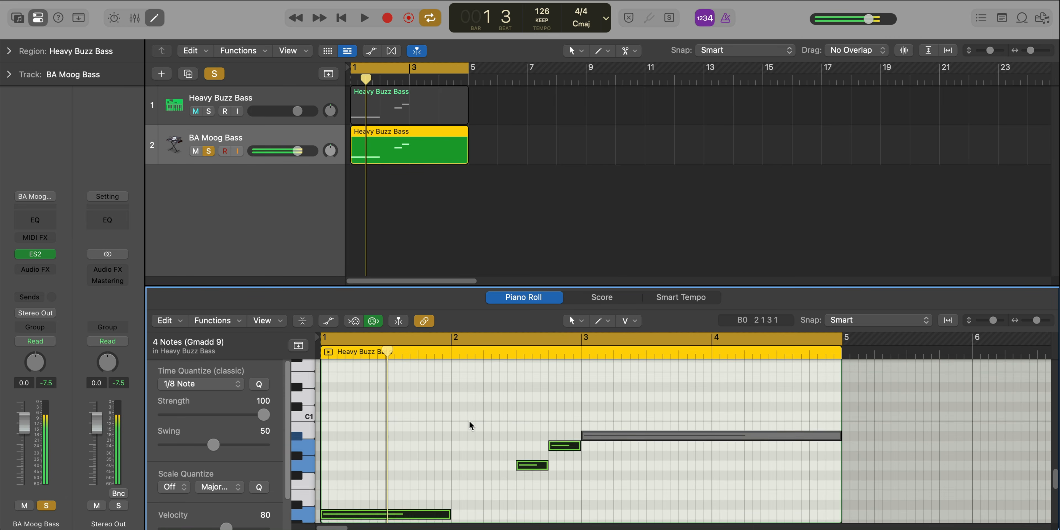
{"action": "scroll", "coordinate": [468, 421], "scroll_direction": "down", "scroll_amount": 3}
{"action": "key", "text": "space"}
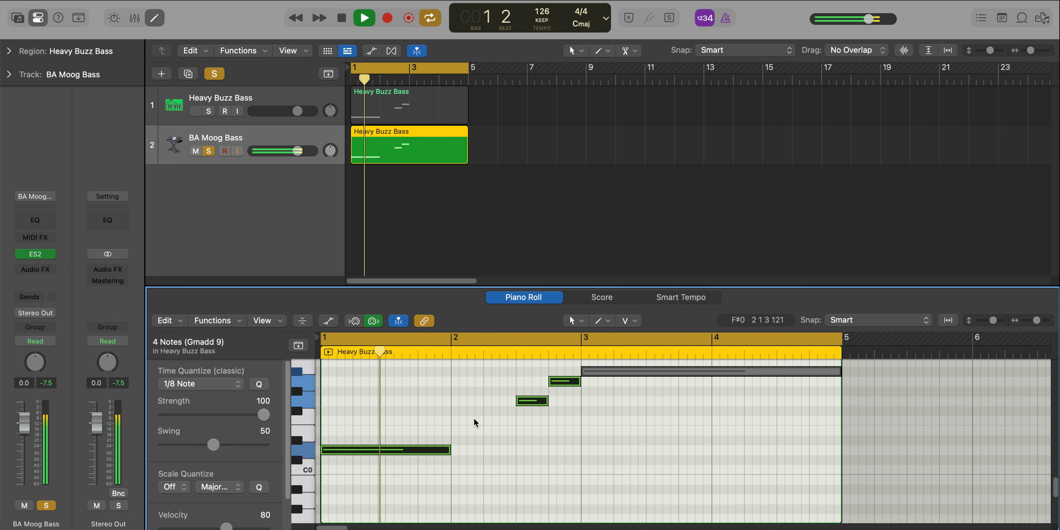
{"action": "scroll", "coordinate": [582, 446], "scroll_direction": "up", "scroll_amount": 3}
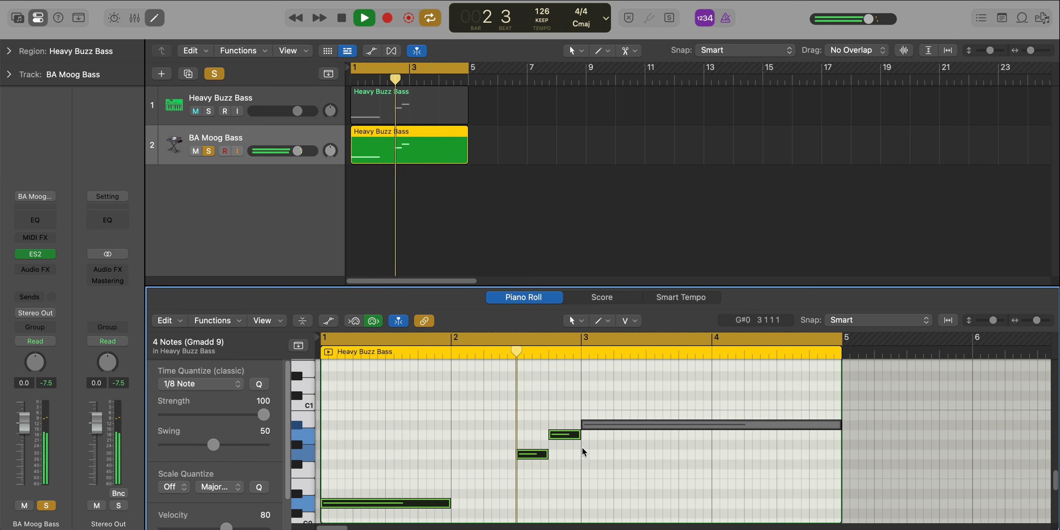
Mute the last three notes of the BA Moog Bass region, leaving only the first note active.
{"action": "left_click", "coordinate": [624, 453]}
{"action": "key", "text": "space"}
{"action": "left_click", "coordinate": [641, 410]}
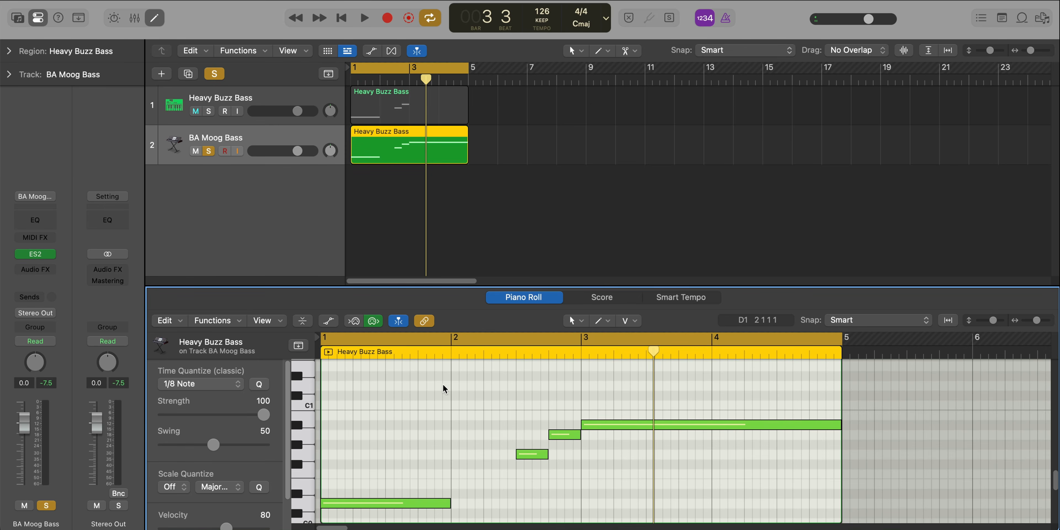
{"action": "left_click_drag", "start_coordinate": [455, 384], "coordinate": [657, 481]}
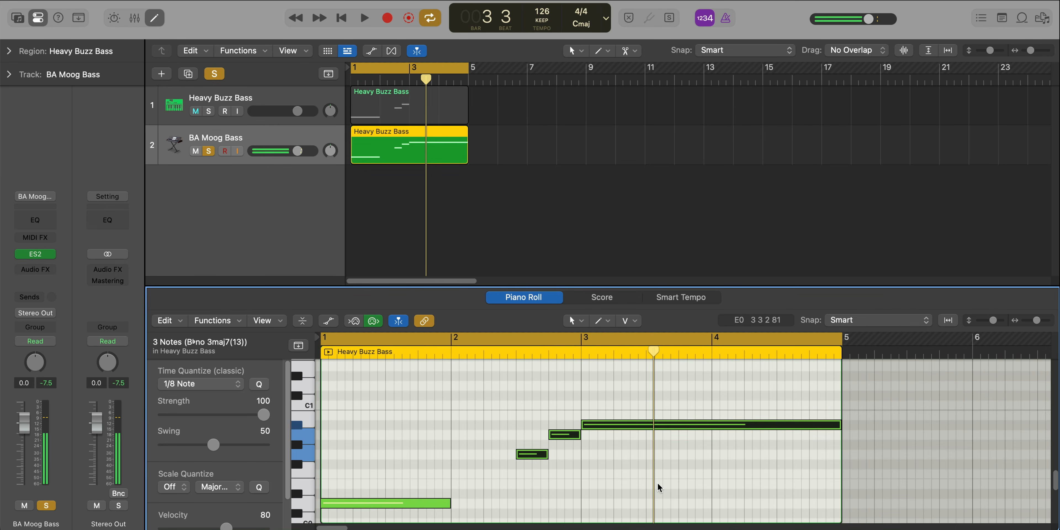
{"action": "key", "text": "ctrl+m"}
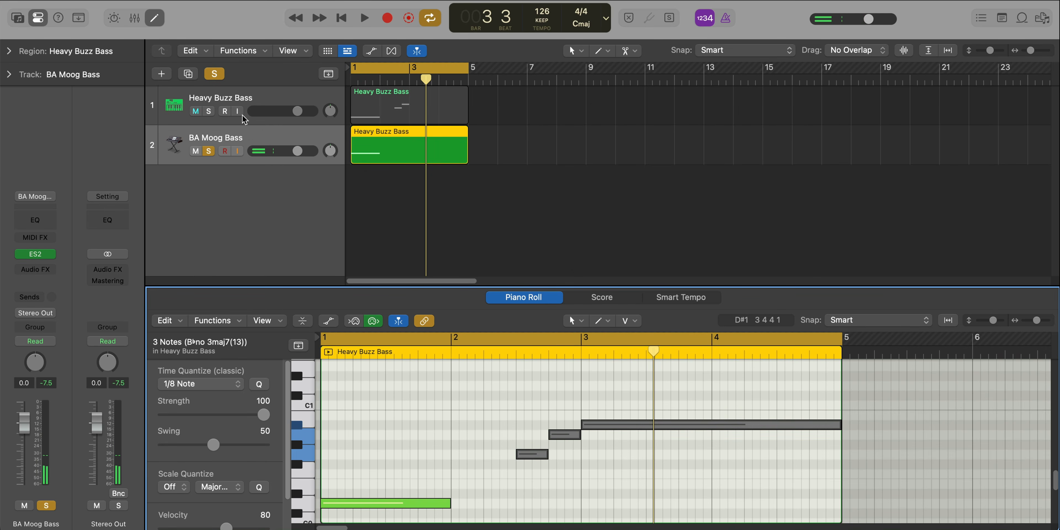
Play Heavy Buzz Bass and BA Moog Bass soloed together from the start to hear the layers combined.
{"action": "left_click", "coordinate": [400, 123]}
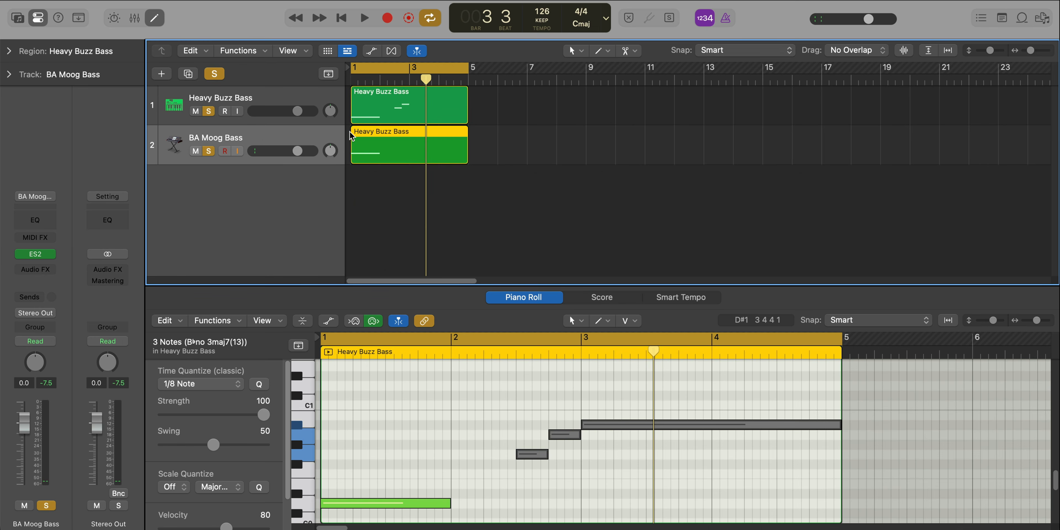
{"action": "key", "text": "Return"}
{"action": "key", "text": "space"}
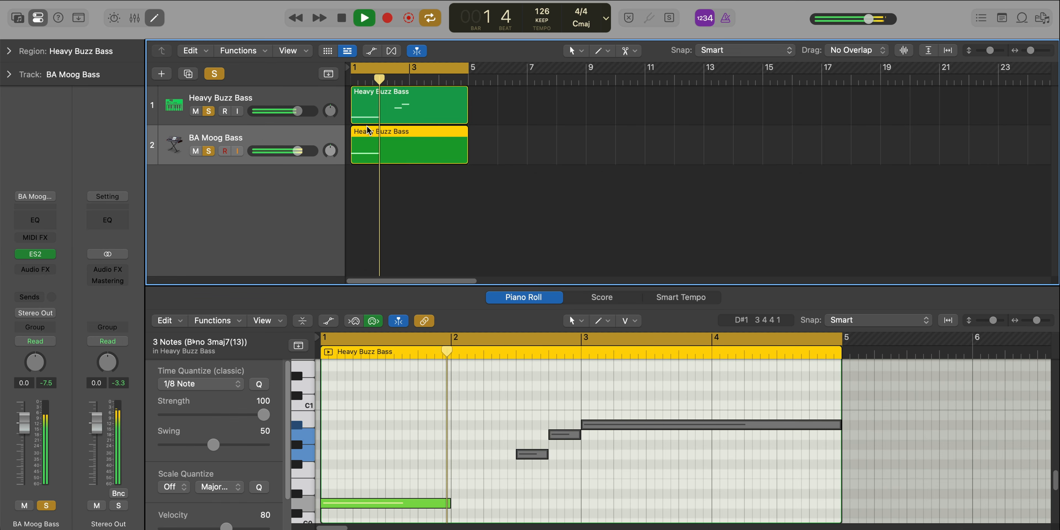
{"action": "key", "text": "space"}
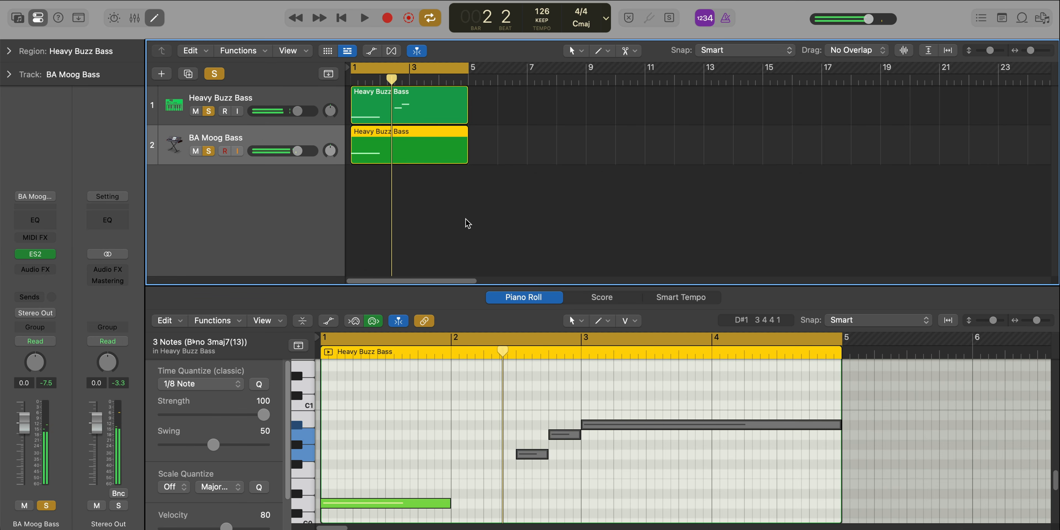
Solo BA Moog Bass alone and, in ES2's filter 1, lower the cutoff, remove the resonance and add a little drive.
{"action": "left_click", "coordinate": [213, 152], "text": "alt"}
{"action": "left_click", "coordinate": [35, 254]}
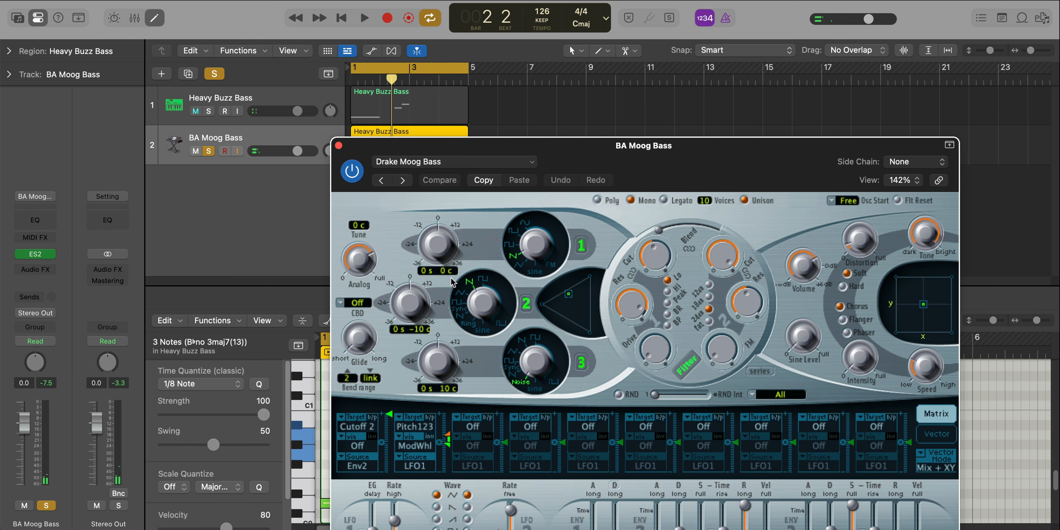
{"action": "left_click_drag", "start_coordinate": [763, 170], "coordinate": [641, 34]}
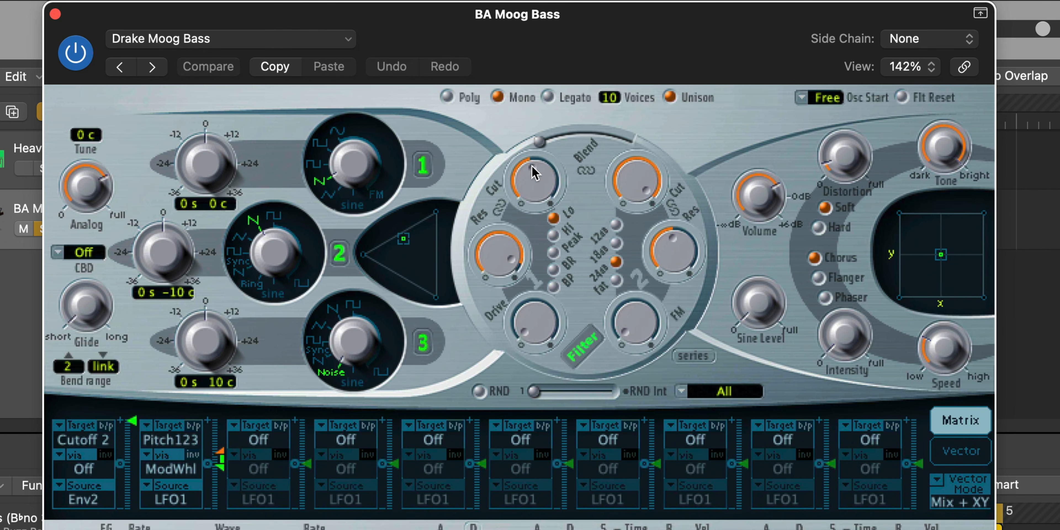
{"action": "left_click_drag", "start_coordinate": [531, 172], "coordinate": [534, 183]}
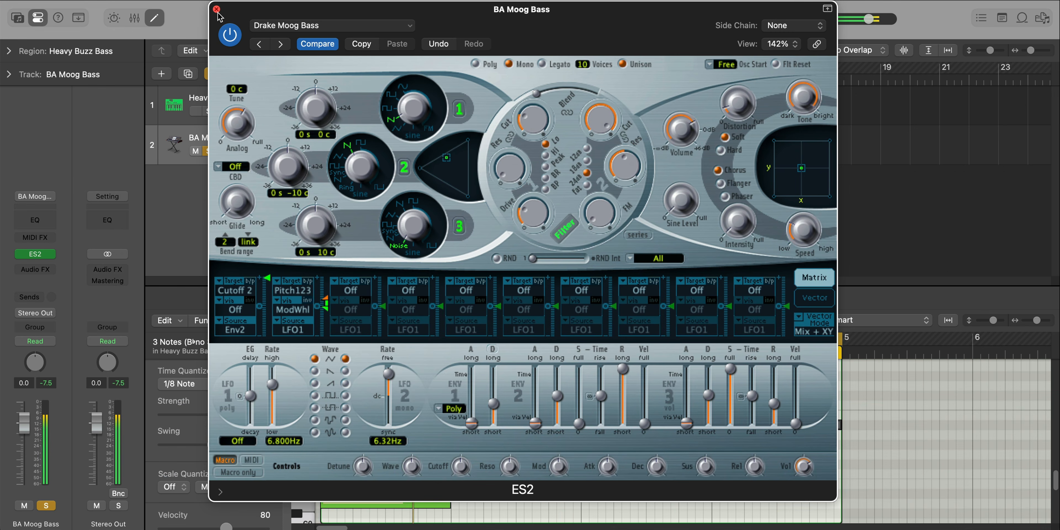
{"action": "left_click", "coordinate": [216, 9]}
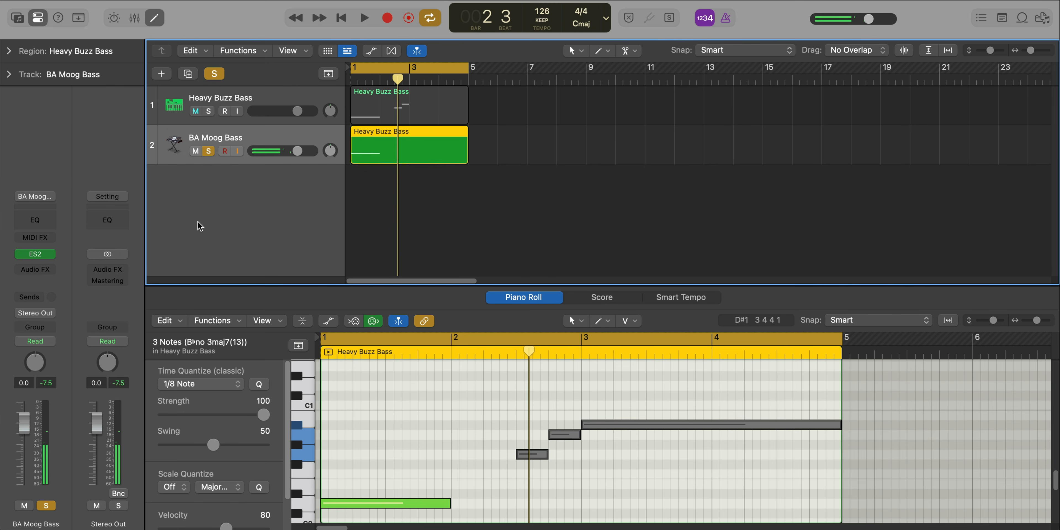
Insert a Channel EQ on BA Moog Bass and cut its upper frequencies with a high-cut filter.
{"action": "left_click", "coordinate": [54, 227]}
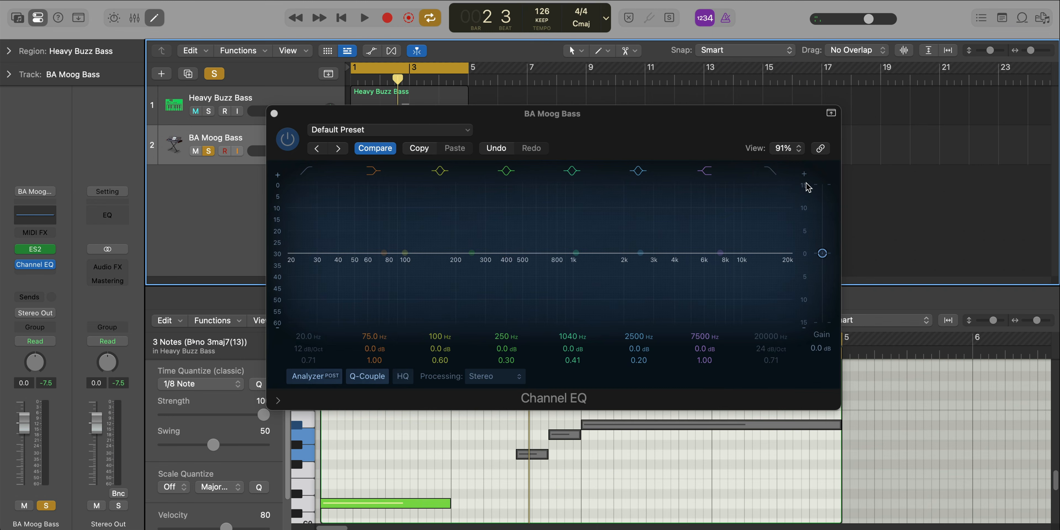
{"action": "left_click", "coordinate": [773, 173]}
{"action": "left_click_drag", "start_coordinate": [769, 335], "coordinate": [769, 390]}
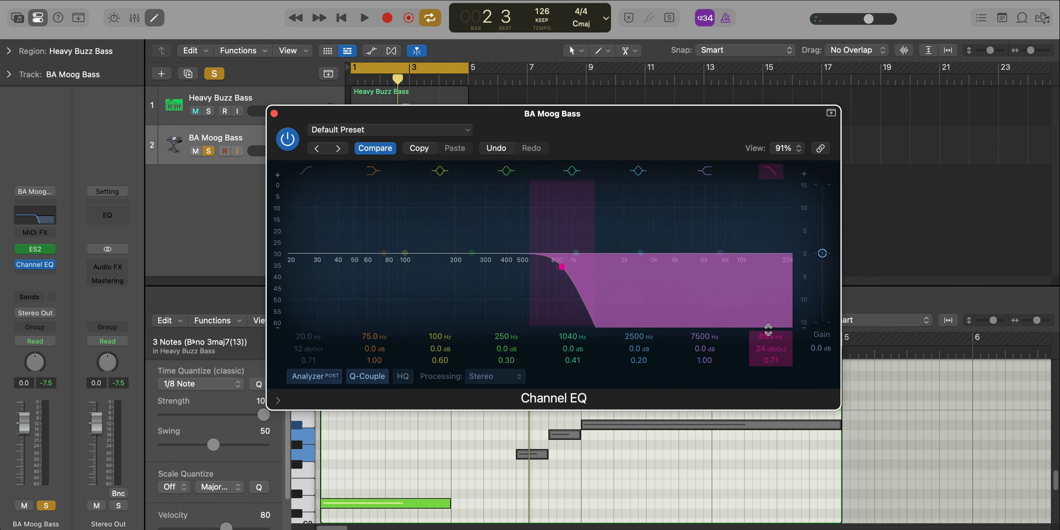
{"action": "key", "text": "space"}
{"action": "left_click_drag", "start_coordinate": [769, 332], "coordinate": [768, 342]}
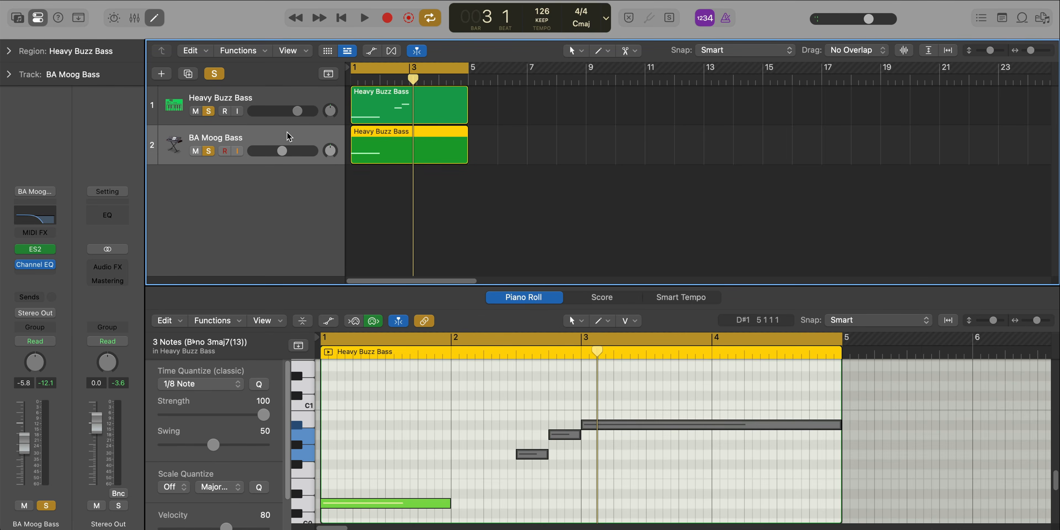
Duplicate the BA Moog Bass track with its settings and copy its region onto the new third track.
{"action": "double_click", "coordinate": [302, 166]}
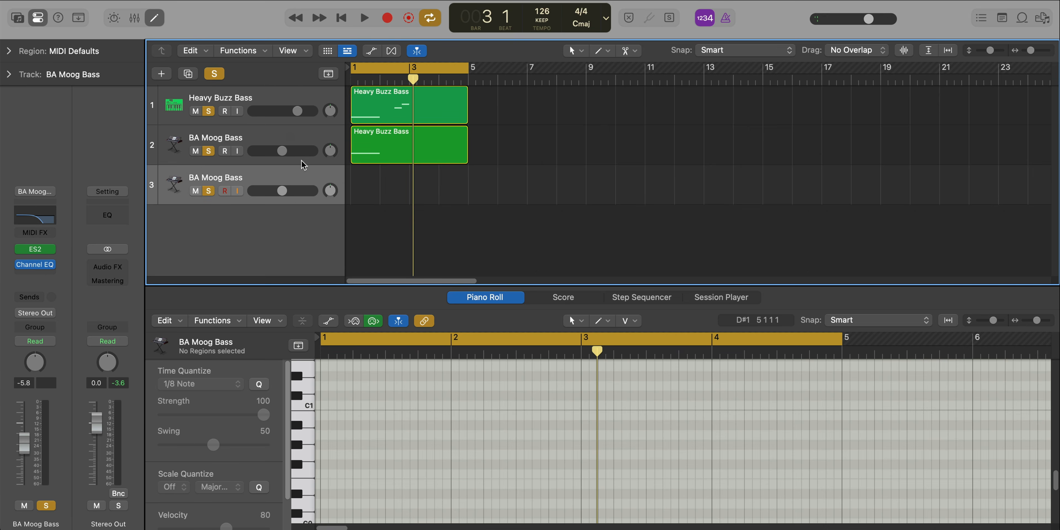
{"action": "left_click_drag", "start_coordinate": [379, 156], "coordinate": [381, 189]}
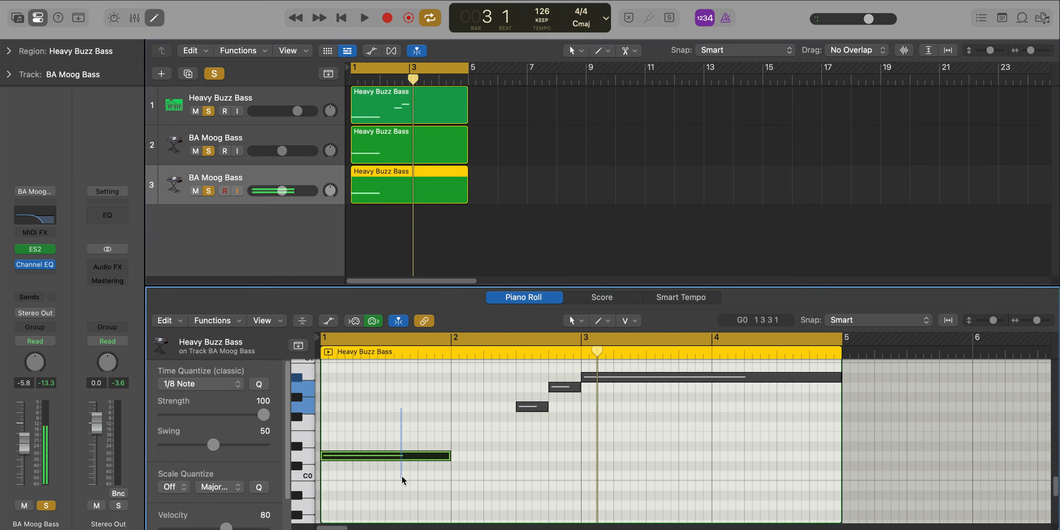
In the third track's region, mute the first long note, unmute the three higher notes, and play the result.
{"action": "left_click", "coordinate": [407, 455]}
{"action": "scroll", "coordinate": [452, 453], "scroll_direction": "up", "scroll_amount": 3}
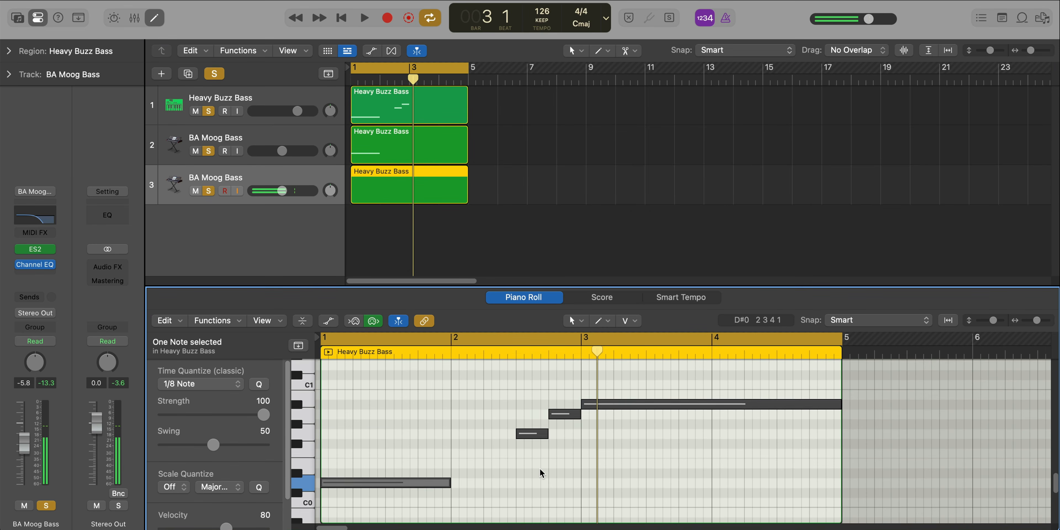
{"action": "left_click", "coordinate": [521, 418]}
{"action": "left_click_drag", "start_coordinate": [521, 418], "coordinate": [683, 488]}
{"action": "key", "text": "space"}
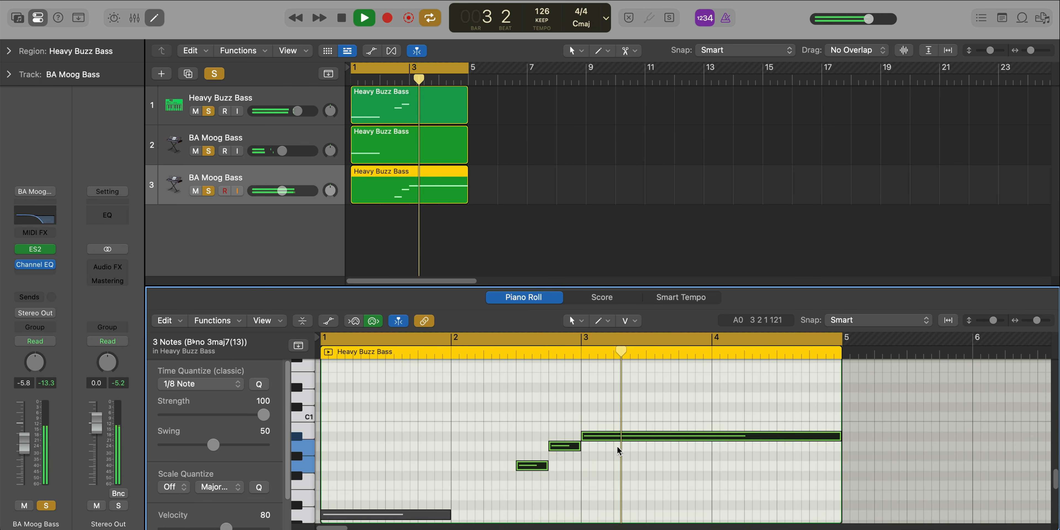
{"action": "key", "text": "space"}
Reset the third track's volume to 0 dB and limit the cycle range to bars 3 to 5.
{"action": "left_click", "coordinate": [285, 190], "text": "alt"}
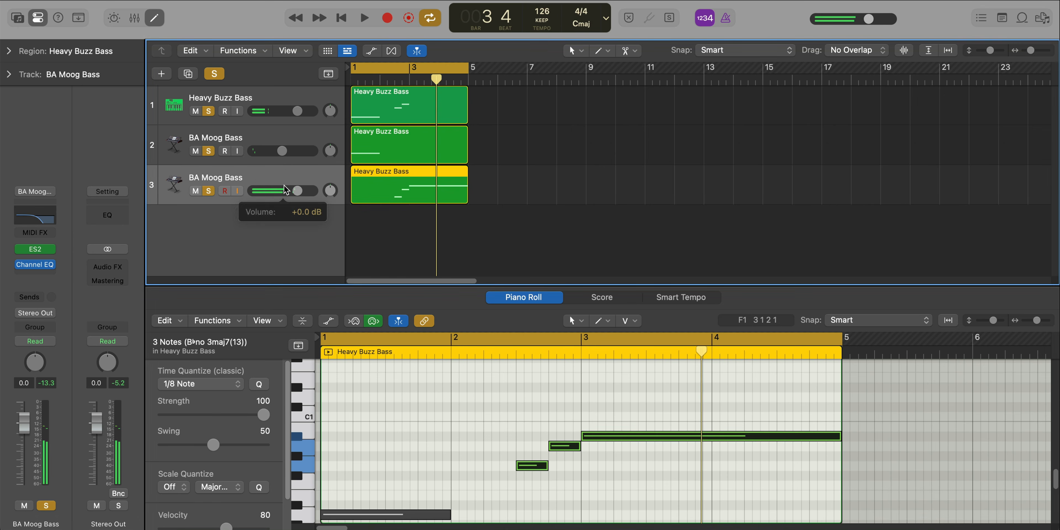
{"action": "left_click", "coordinate": [412, 68]}
{"action": "left_click_drag", "start_coordinate": [412, 67], "coordinate": [463, 81]}
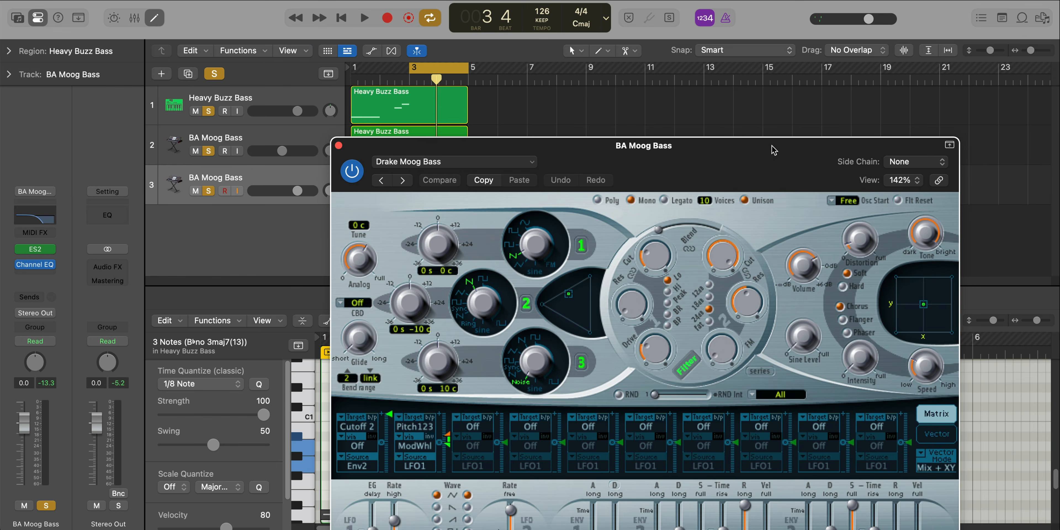
{"action": "left_click_drag", "start_coordinate": [748, 158], "coordinate": [691, 41]}
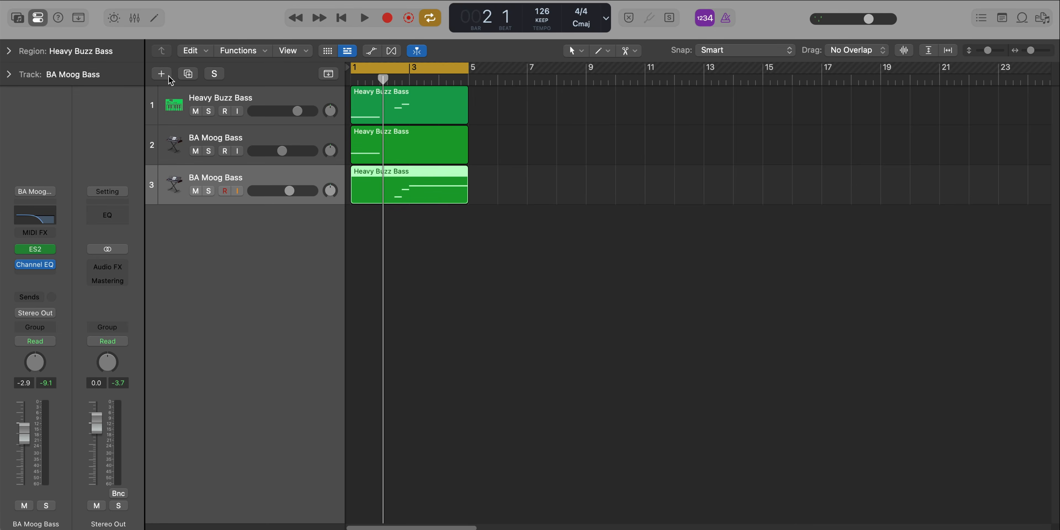
Create a new software instrument track and insert the ES1 synthesizer on it.
{"action": "left_click", "coordinate": [167, 75]}
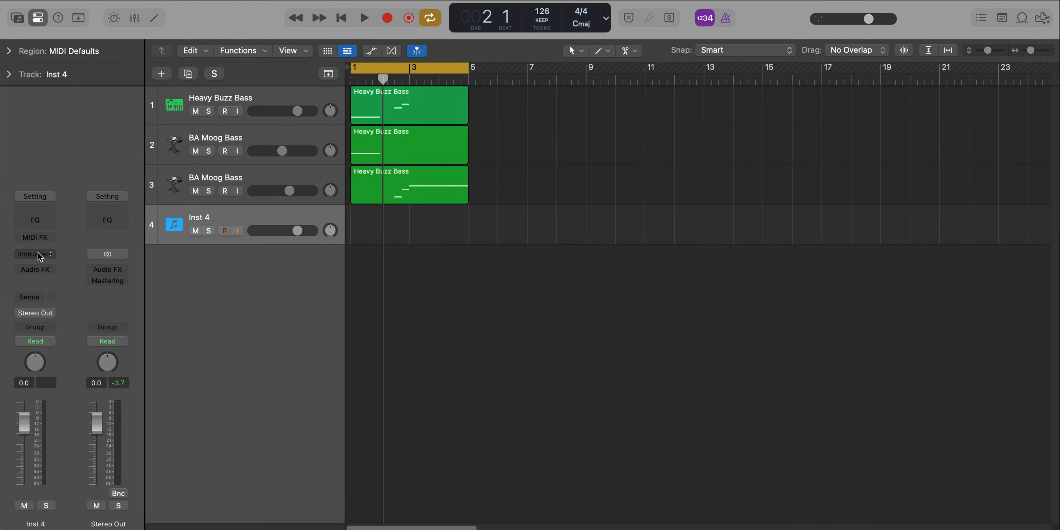
{"action": "left_click", "coordinate": [40, 256]}
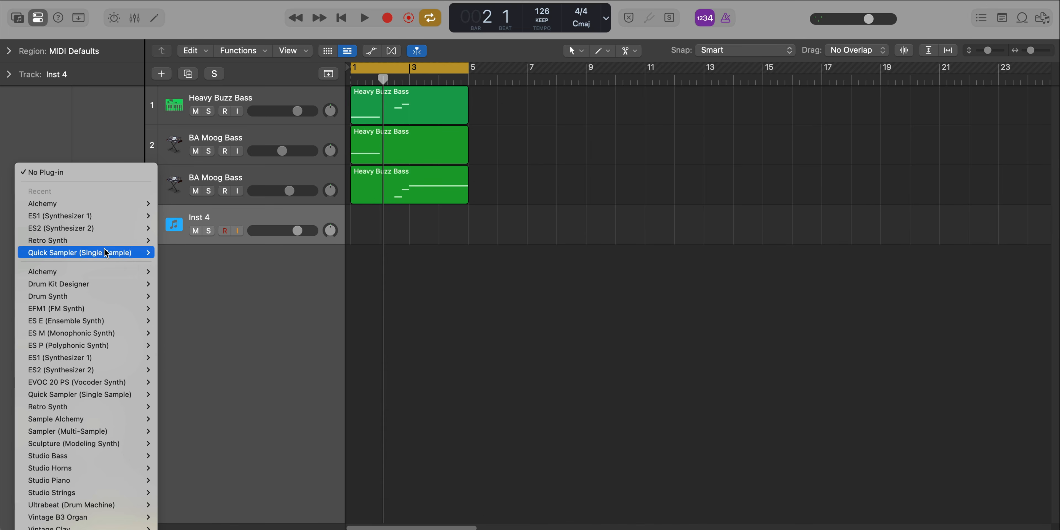
{"action": "left_click", "coordinate": [104, 218]}
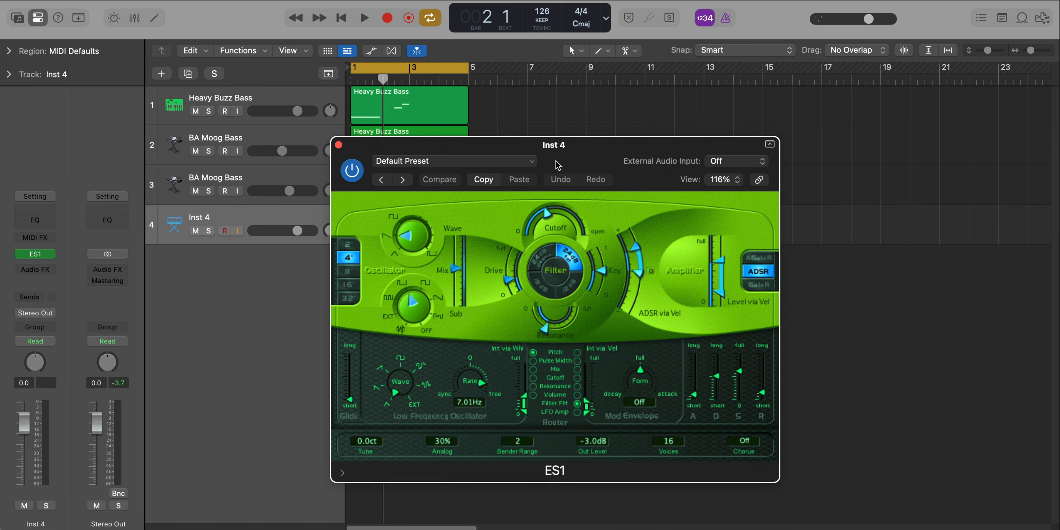
Load the Deep Bass preset from ES1's Synth Bass category and close the plug-in window.
{"action": "left_click_drag", "start_coordinate": [556, 162], "coordinate": [543, 122]}
{"action": "left_click", "coordinate": [515, 122]}
{"action": "mouse_move", "coordinate": [498, 436]}
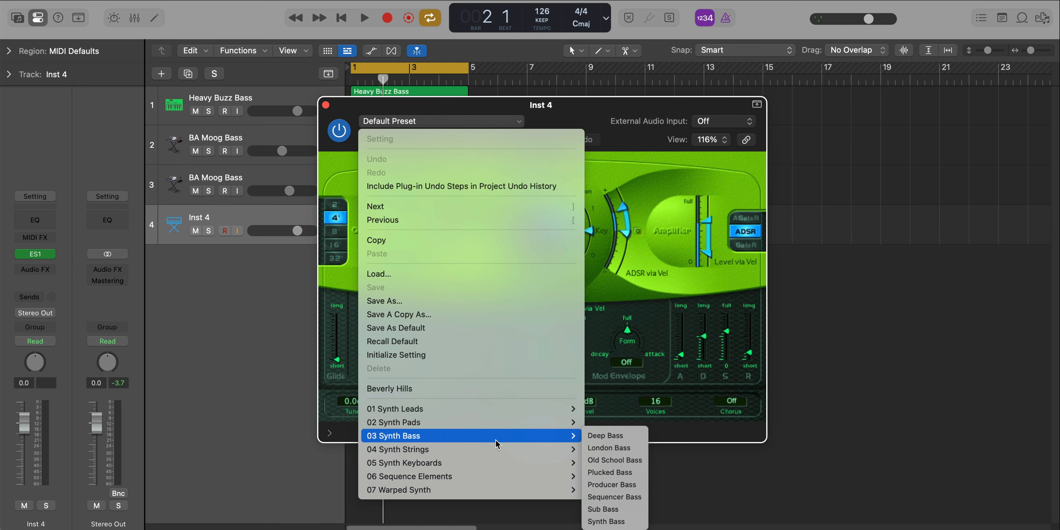
{"action": "left_click", "coordinate": [612, 432]}
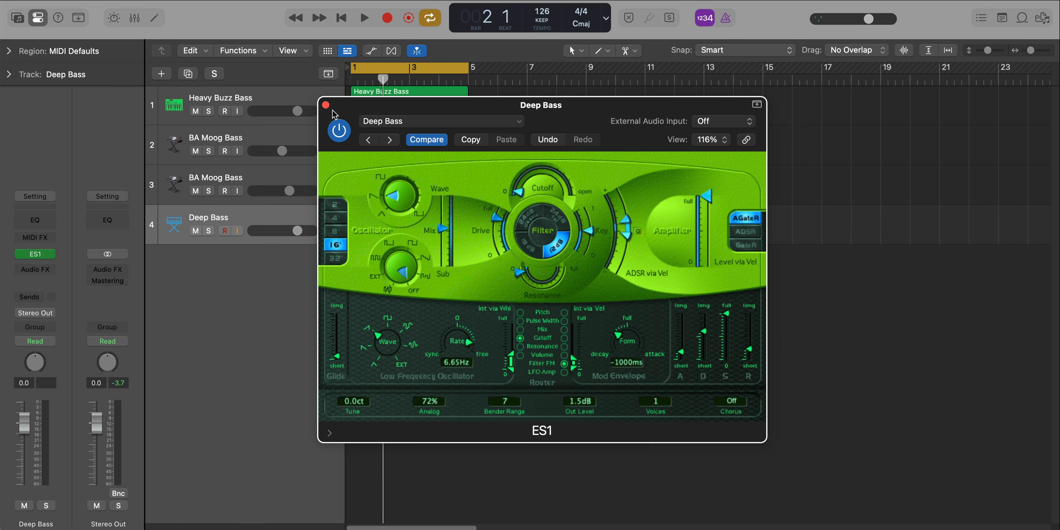
{"action": "left_click", "coordinate": [329, 105]}
Copy the third track's region onto the Deep Bass track at bar 1 and solo Deep Bass.
{"action": "left_click_drag", "start_coordinate": [415, 182], "coordinate": [420, 221]}
{"action": "key", "text": "super+z"}
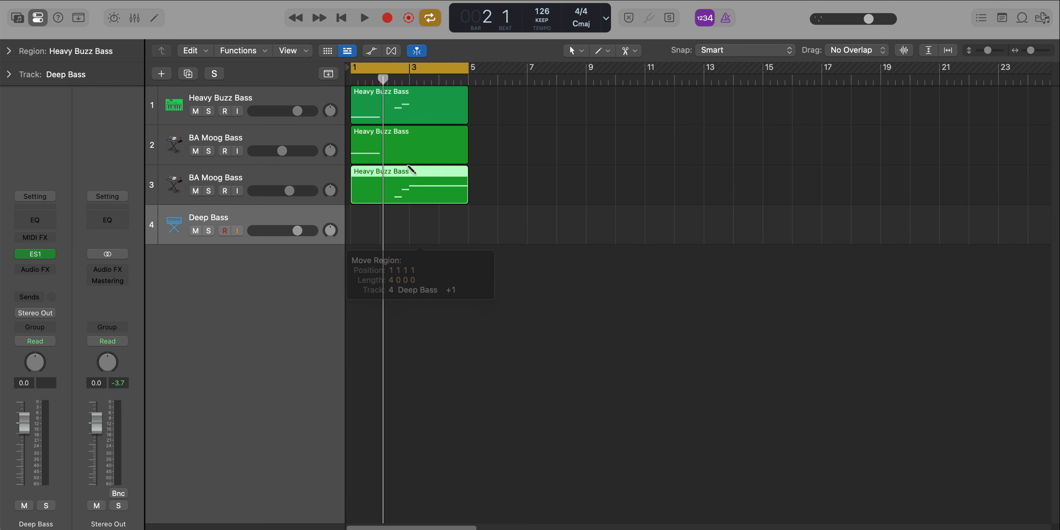
{"action": "left_click_drag", "start_coordinate": [401, 175], "coordinate": [402, 215]}
{"action": "left_click", "coordinate": [210, 231]}
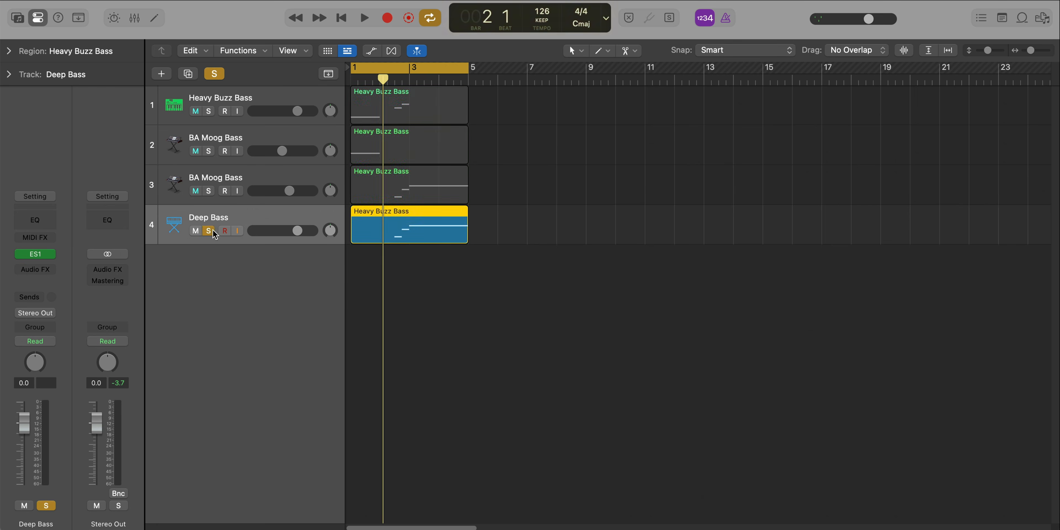
Unmute the first note in the Deep Bass region, transpose all its notes up one octave, and play it.
{"action": "double_click", "coordinate": [420, 235]}
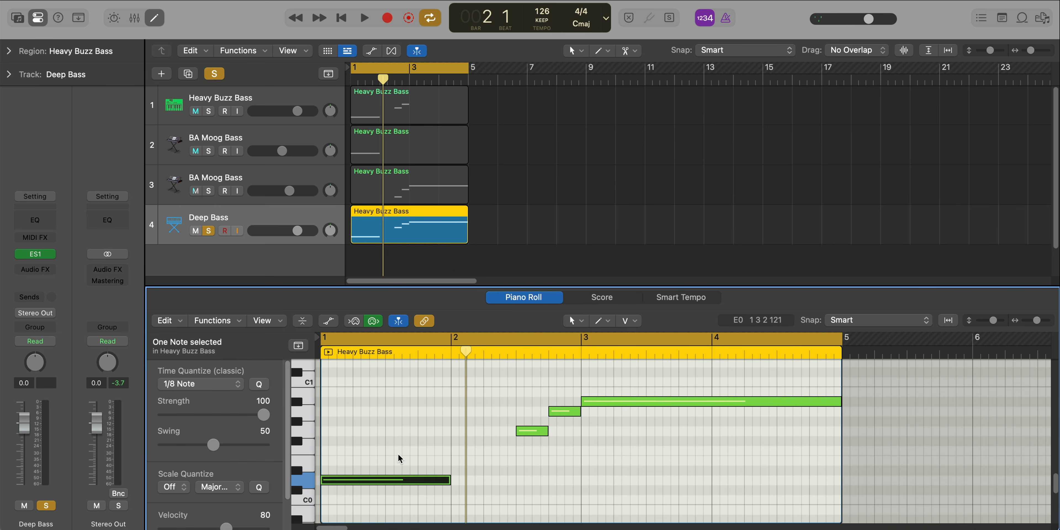
{"action": "key", "text": "space"}
{"action": "key", "text": "space"}
{"action": "key", "text": "super+a"}
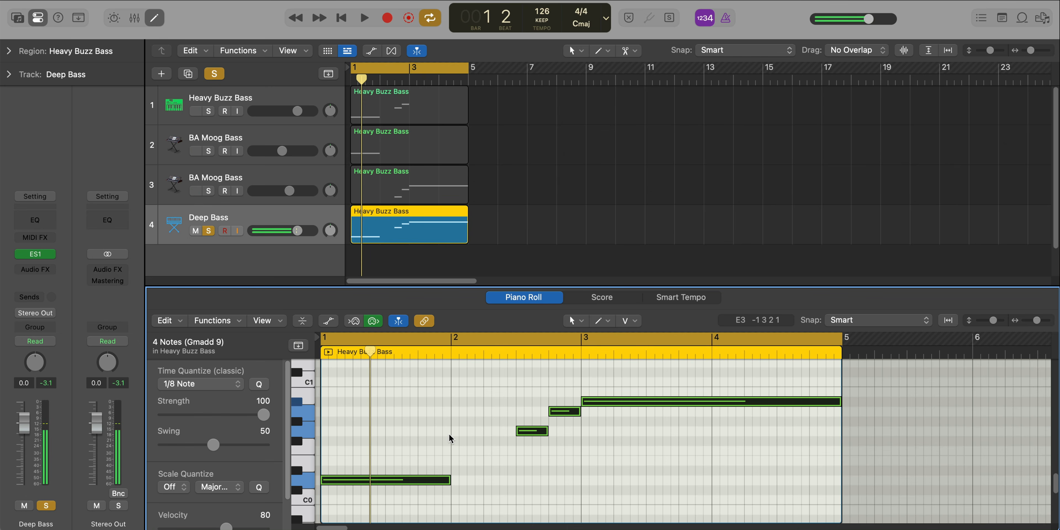
{"action": "key", "text": "alt+shift+Up"}
{"action": "scroll", "coordinate": [449, 434], "scroll_direction": "up", "scroll_amount": 5}
{"action": "key", "text": "space"}
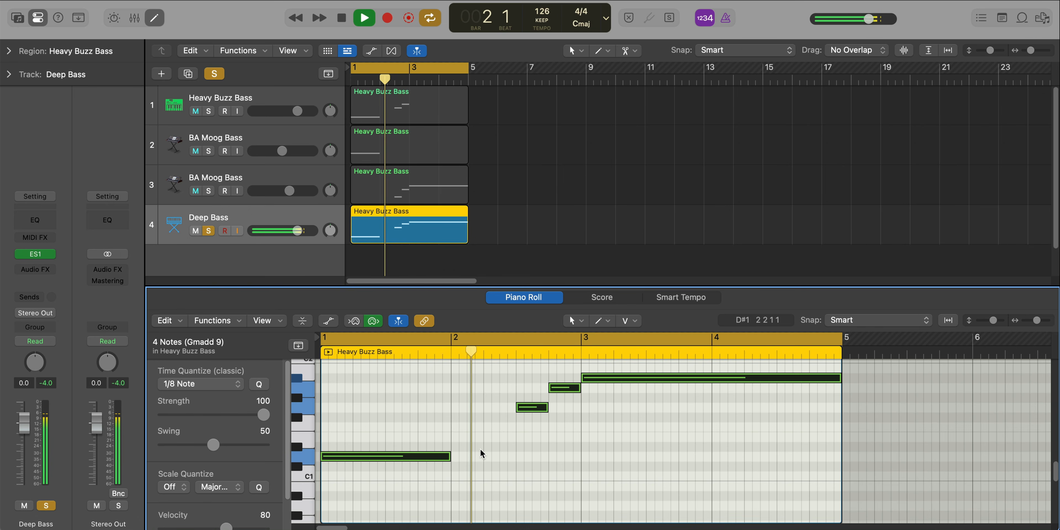
Raise the filter cutoff slightly in Deep Bass's ES1 and listen to the brighter tone.
{"action": "left_click", "coordinate": [36, 255]}
{"action": "key", "text": "space"}
{"action": "left_click_drag", "start_coordinate": [541, 123], "coordinate": [481, 106]}
{"action": "left_click_drag", "start_coordinate": [459, 177], "coordinate": [461, 164]}
{"action": "key", "text": "space"}
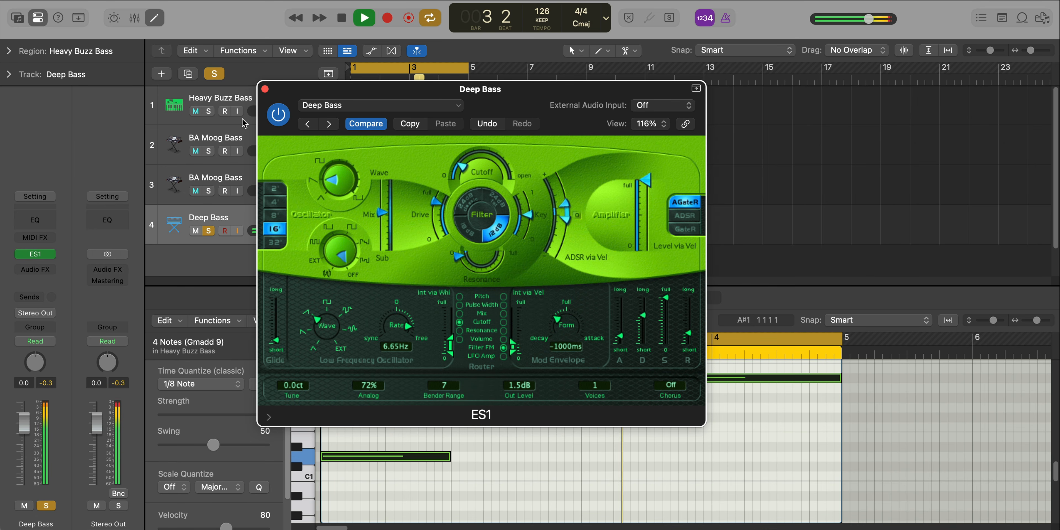
{"action": "left_click", "coordinate": [265, 89]}
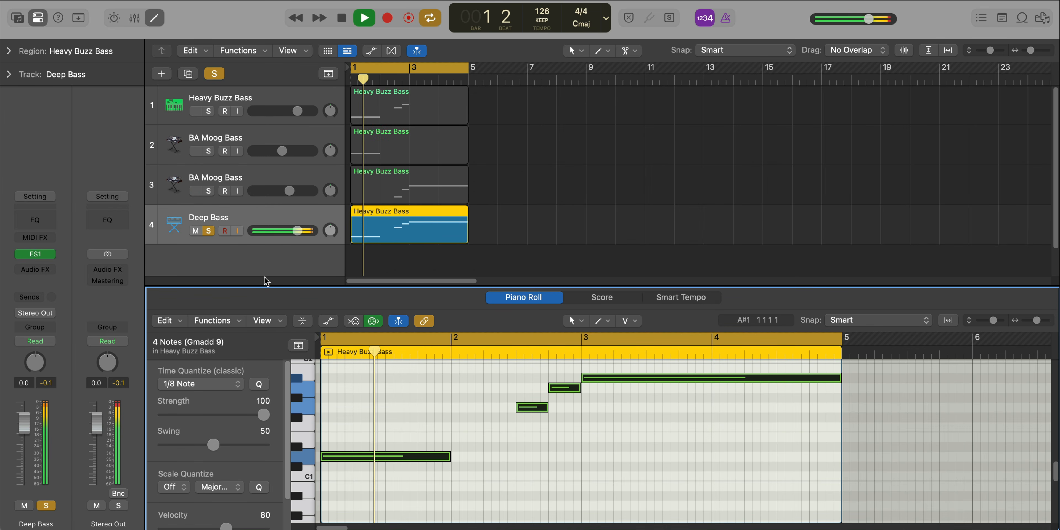
Insert a Channel EQ on Deep Bass, cut a high shelf by 6.5 dB at 350 Hz, and compare it bypassed.
{"action": "key", "text": "space"}
{"action": "left_click", "coordinate": [40, 226]}
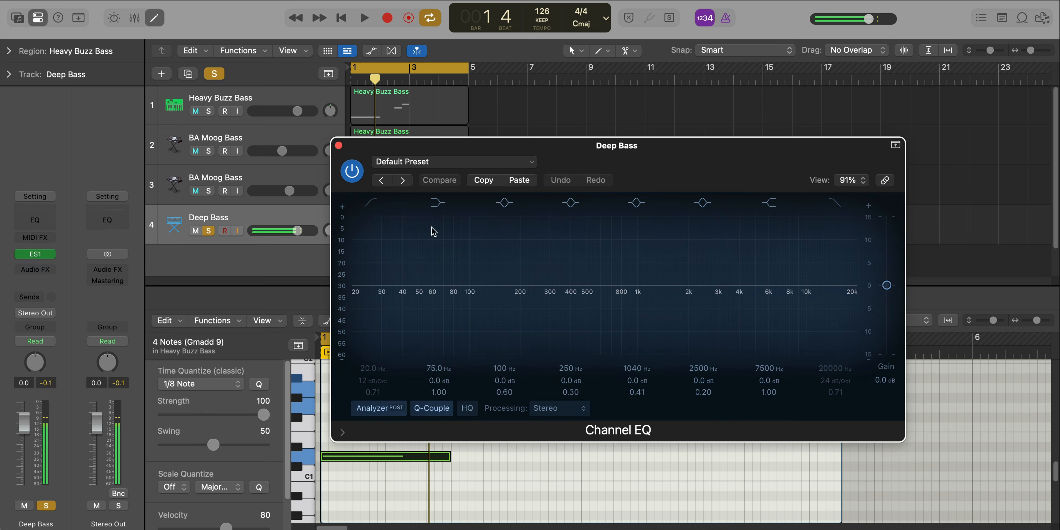
{"action": "key", "text": "space"}
{"action": "left_click_drag", "start_coordinate": [786, 295], "coordinate": [561, 312]}
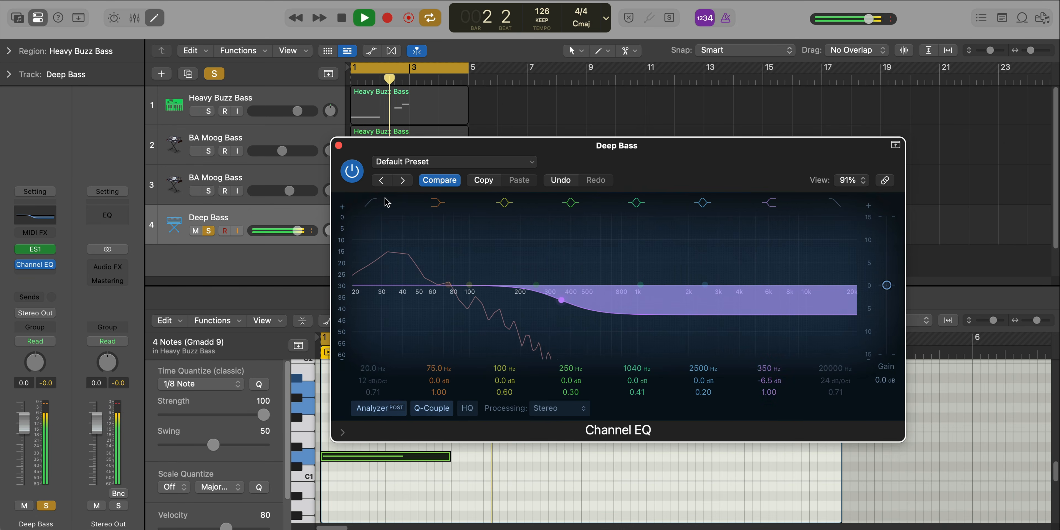
{"action": "left_click", "coordinate": [351, 171]}
{"action": "left_click", "coordinate": [352, 171]}
{"action": "left_click", "coordinate": [338, 146]}
{"action": "key", "text": "space"}
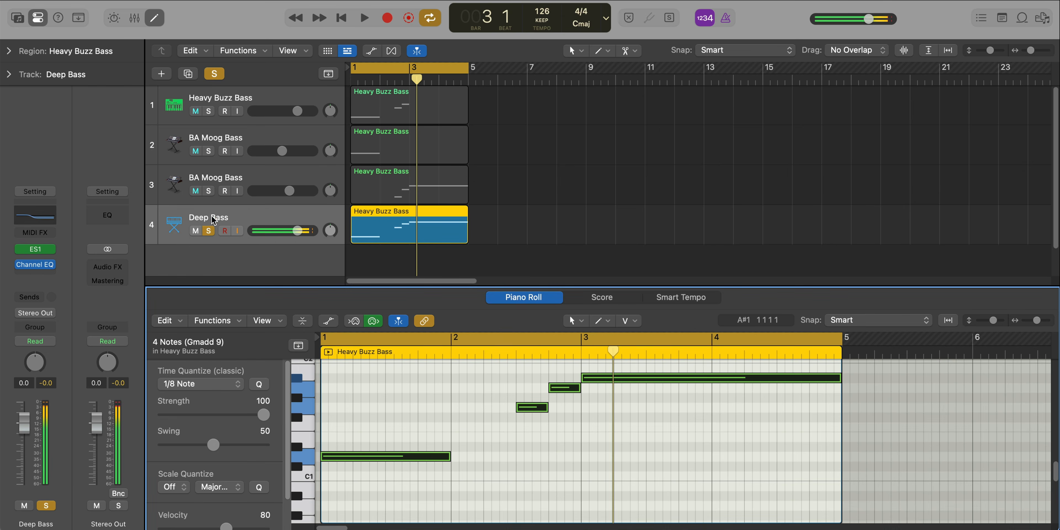
Unsolo Deep Bass and lower its volume to -12.0 dB while playing all the bass layers.
{"action": "left_click", "coordinate": [207, 230]}
{"action": "left_click_drag", "start_coordinate": [297, 230], "coordinate": [276, 232]}
{"action": "key", "text": "space"}
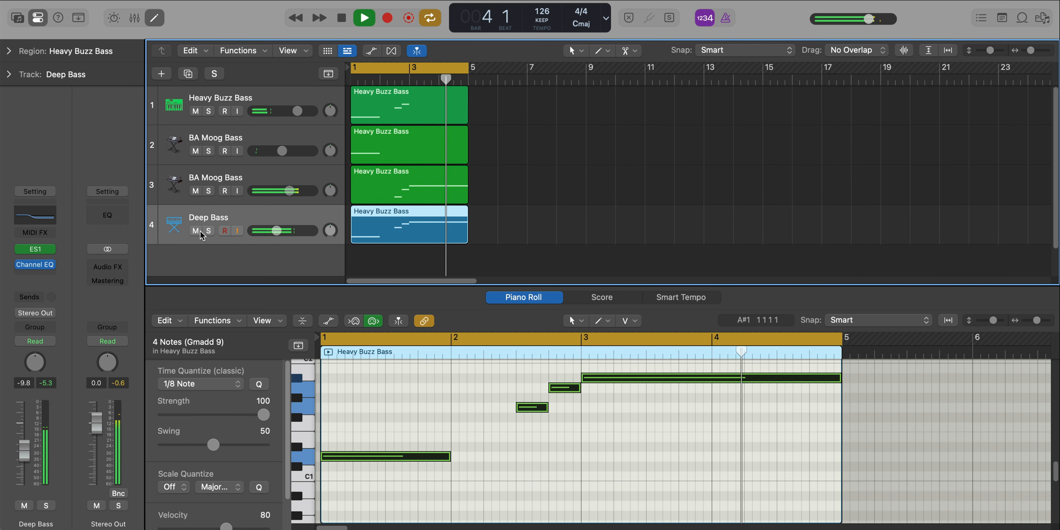
{"action": "left_click_drag", "start_coordinate": [279, 233], "coordinate": [276, 233]}
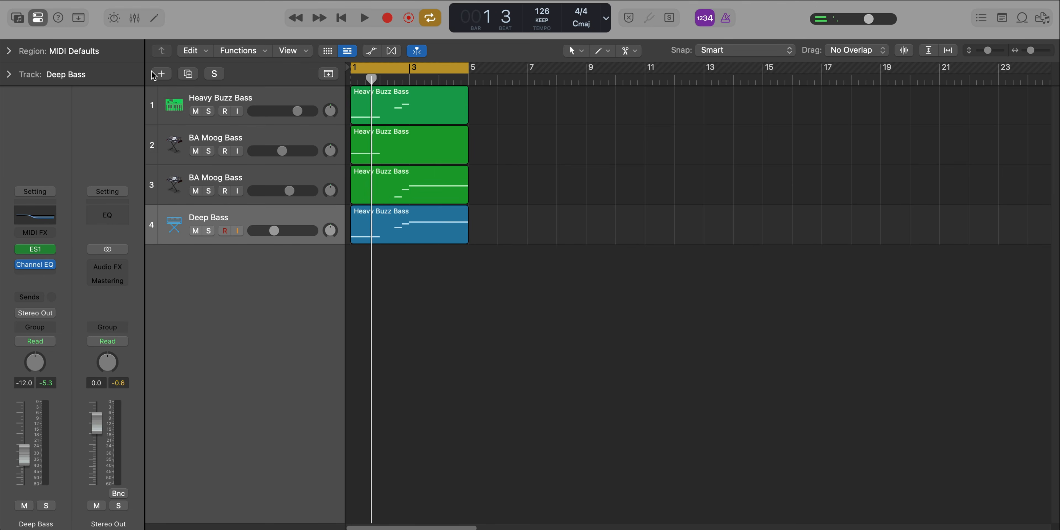
Add a new software instrument track and load the No Face Drum Kit from the user patches' Drum Kits.
{"action": "left_click", "coordinate": [153, 75]}
{"action": "key", "text": "Return"}
{"action": "left_click", "coordinate": [21, 22]}
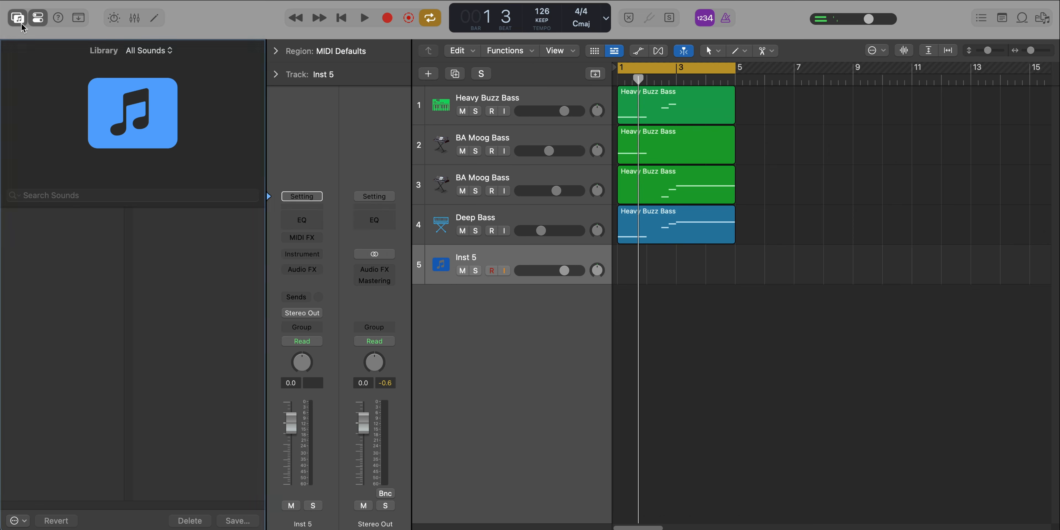
{"action": "left_click", "coordinate": [63, 215]}
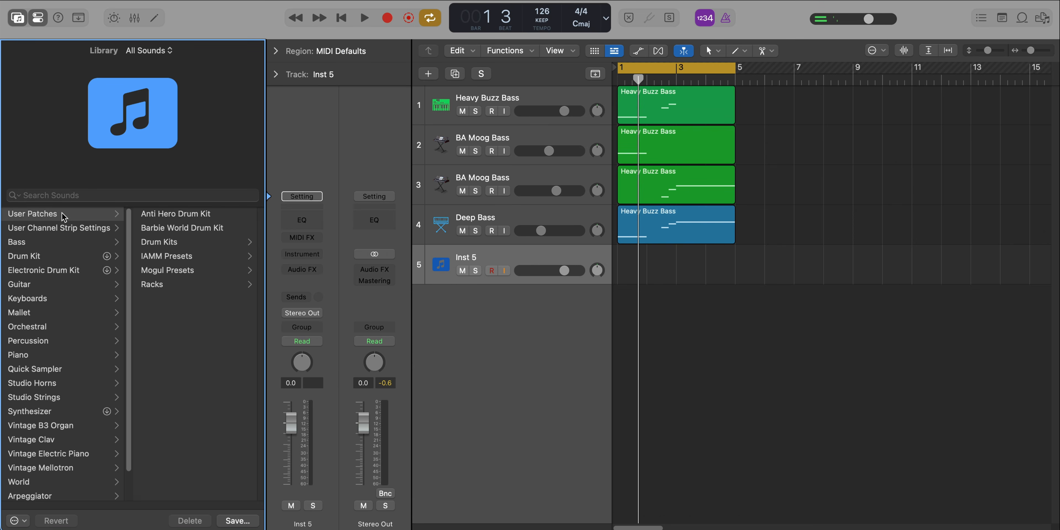
{"action": "left_click", "coordinate": [178, 242]}
{"action": "scroll", "coordinate": [220, 295], "scroll_direction": "down", "scroll_amount": 10}
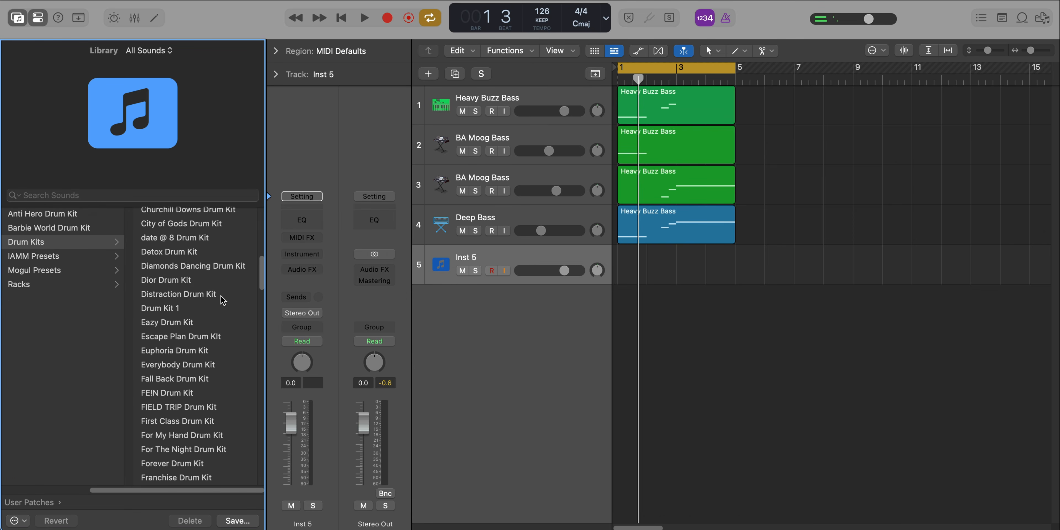
{"action": "scroll", "coordinate": [222, 299], "scroll_direction": "down", "scroll_amount": 5}
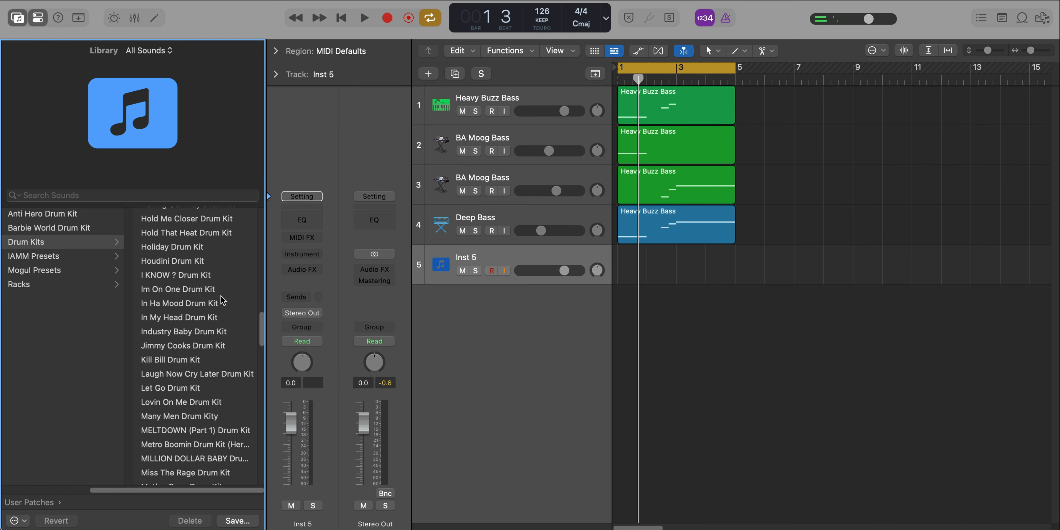
{"action": "scroll", "coordinate": [222, 296], "scroll_direction": "down", "scroll_amount": 3}
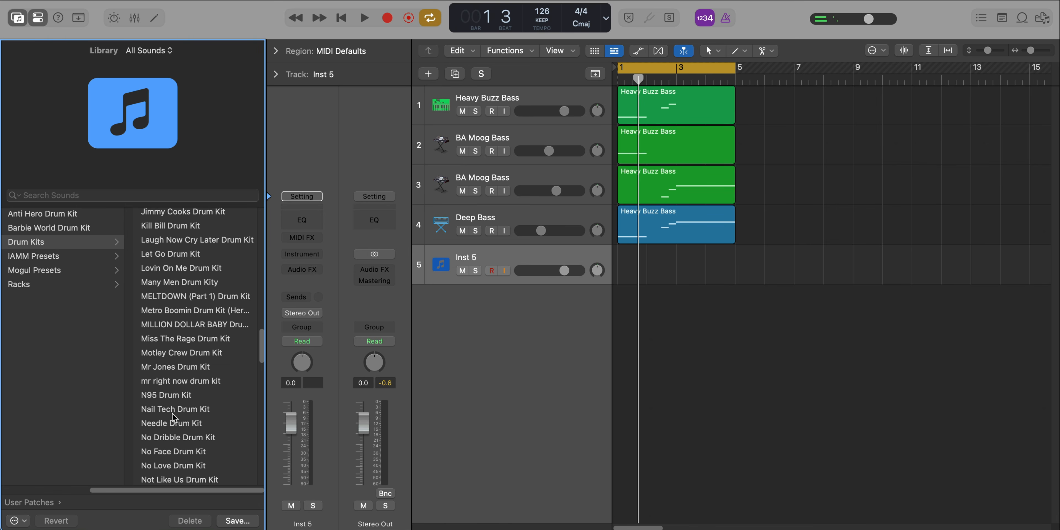
{"action": "scroll", "coordinate": [173, 413], "scroll_direction": "down", "scroll_amount": 2}
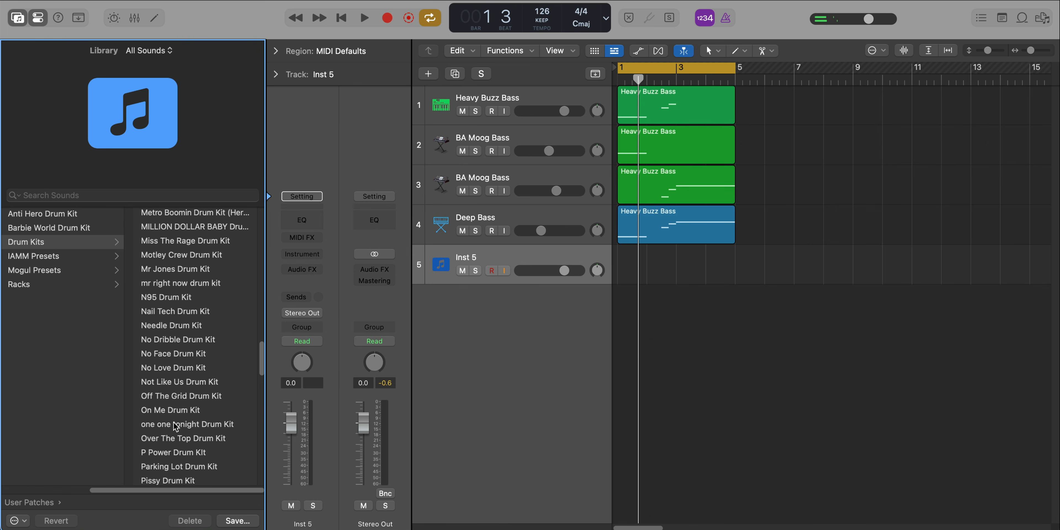
{"action": "left_click", "coordinate": [178, 352]}
{"action": "left_click", "coordinate": [17, 18]}
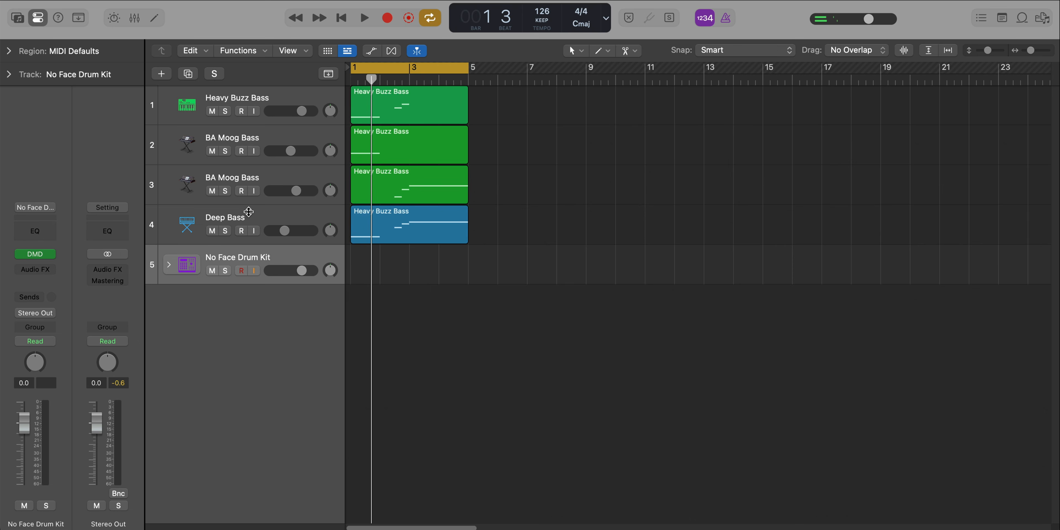
Expand the No Face Drum Kit and create a pattern region on the no face rim track with step 9 enabled.
{"action": "left_click", "coordinate": [168, 265]}
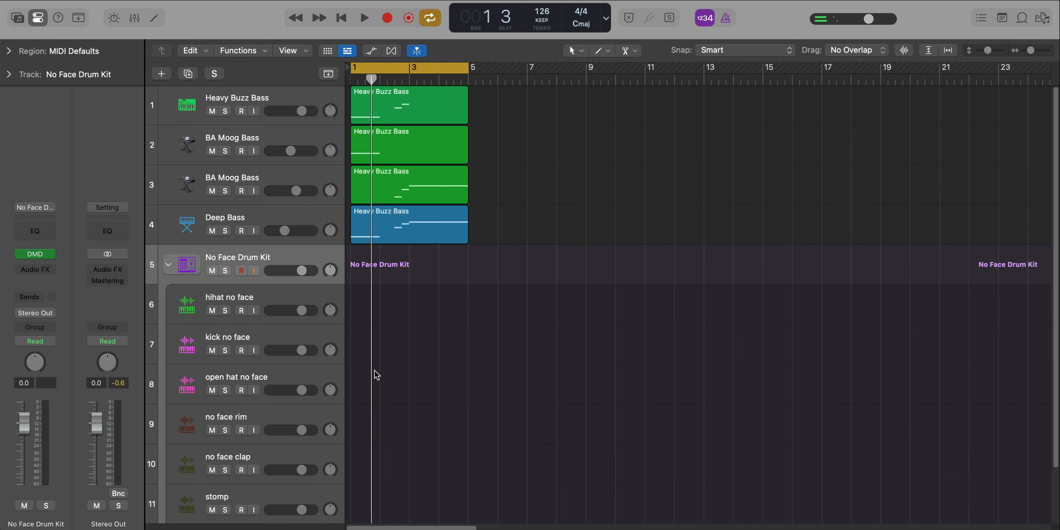
{"action": "scroll", "coordinate": [371, 346], "scroll_direction": "down", "scroll_amount": 1}
{"action": "scroll", "coordinate": [371, 346], "scroll_direction": "down", "scroll_amount": 2}
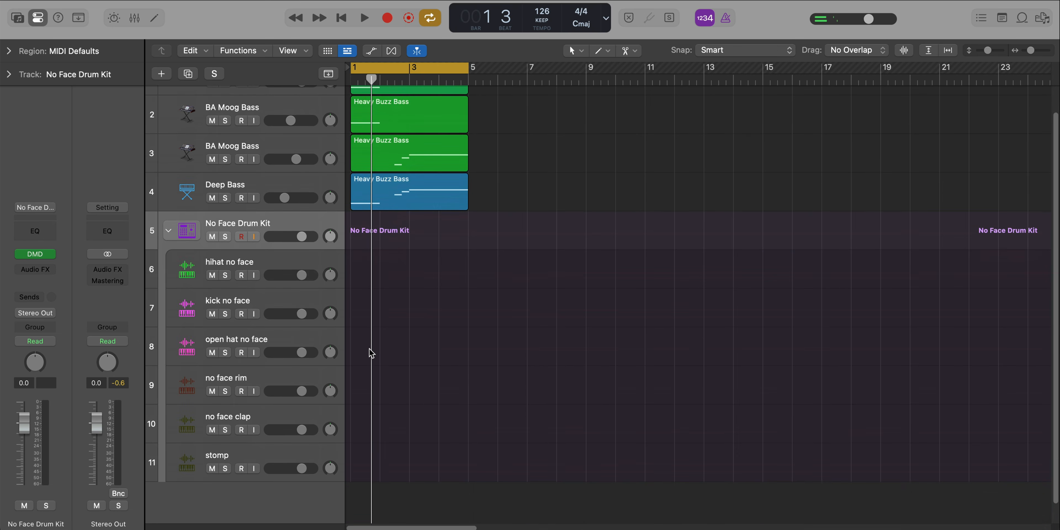
{"action": "right_click", "coordinate": [360, 377]}
{"action": "left_click", "coordinate": [384, 395]}
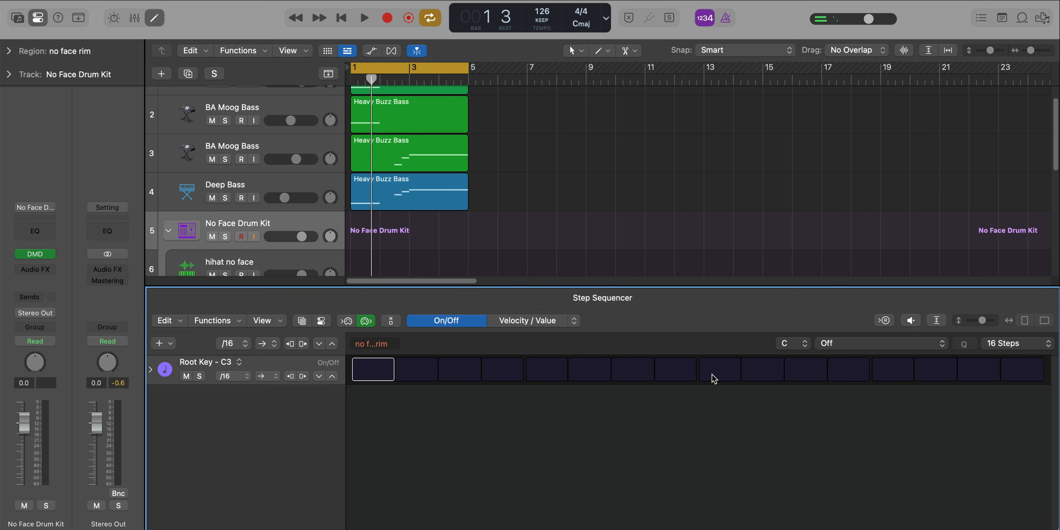
{"action": "key", "text": "space"}
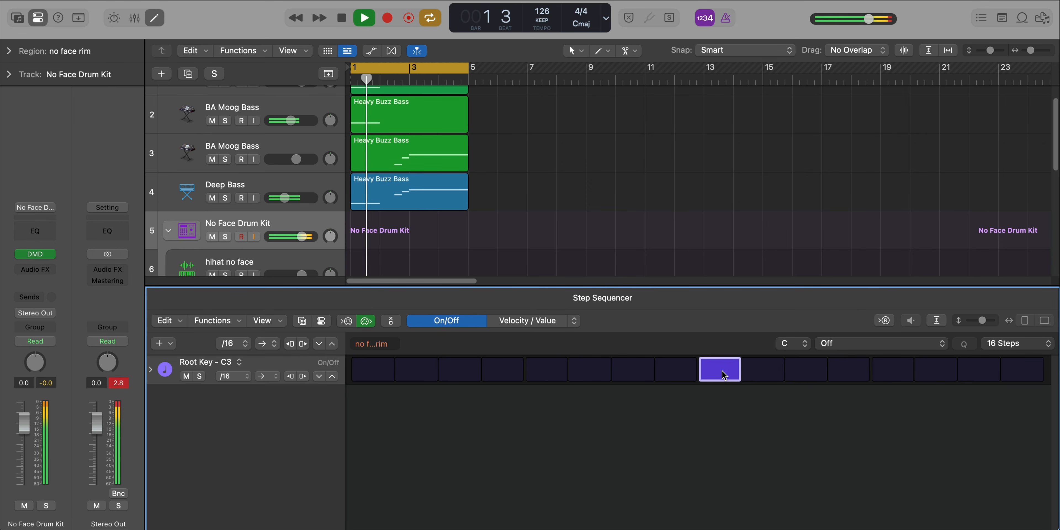
Close the step sequencer and play the rim pattern together with the bass layers.
{"action": "key", "text": "e"}
{"action": "scroll", "coordinate": [375, 220], "scroll_direction": "up", "scroll_amount": 2}
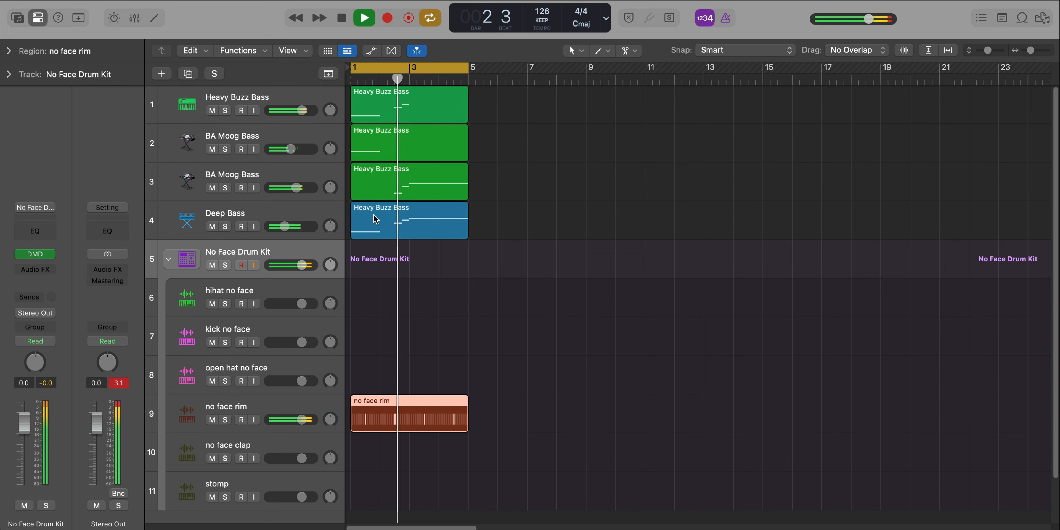
{"action": "key", "text": "space"}
{"action": "key", "text": "space"}
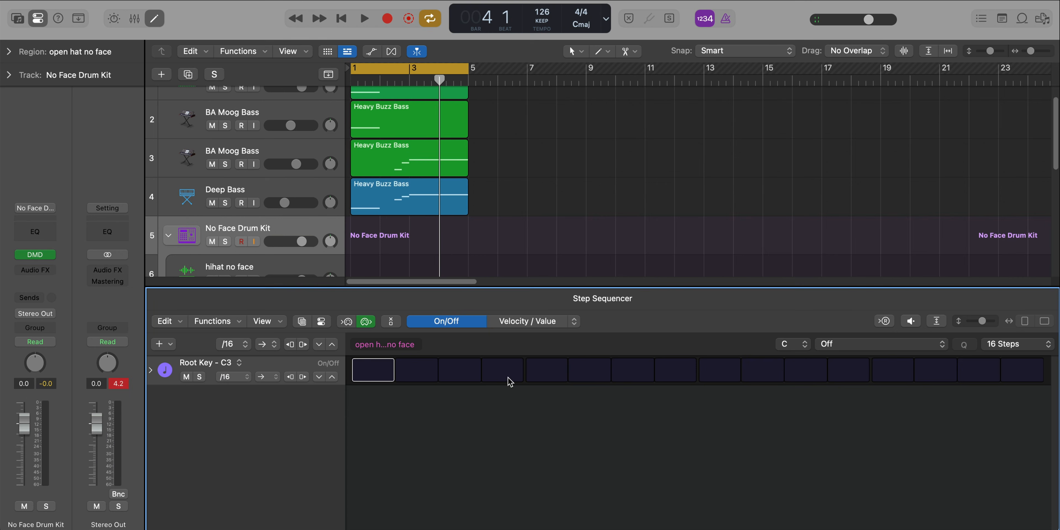
Enable step 5 in the open hat no face pattern and play it with the rim and bass layers.
{"action": "key", "text": "space"}
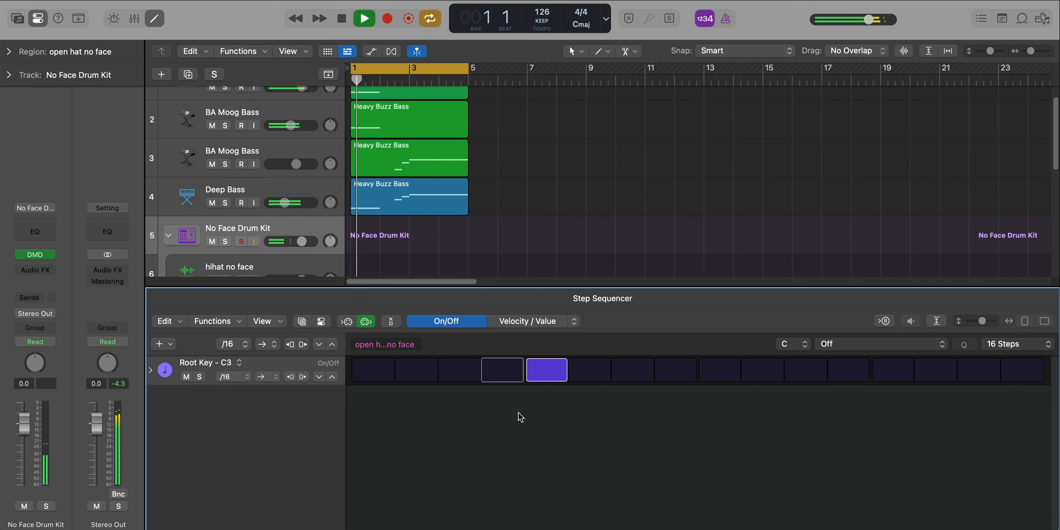
{"action": "key", "text": "x"}
{"action": "key", "text": "x"}
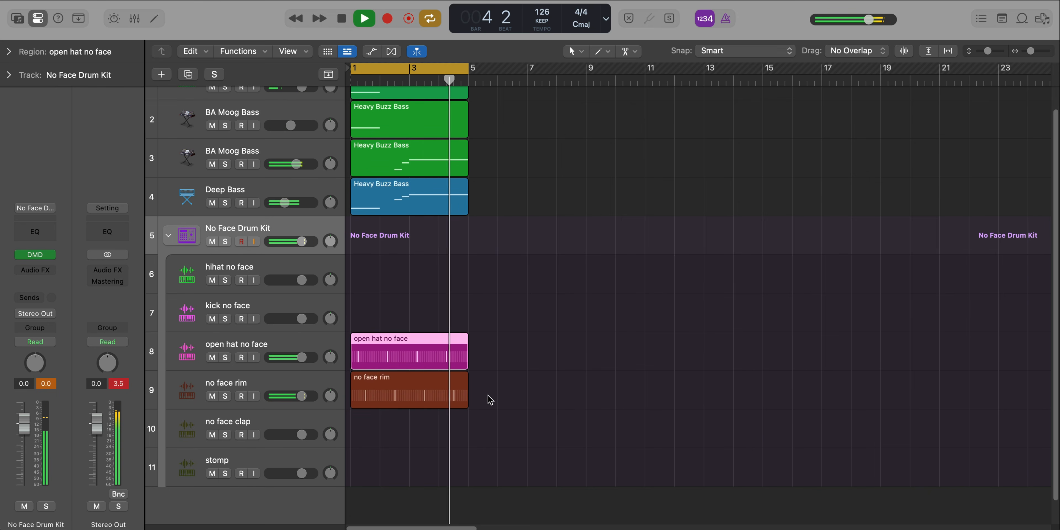
{"action": "key", "text": "space"}
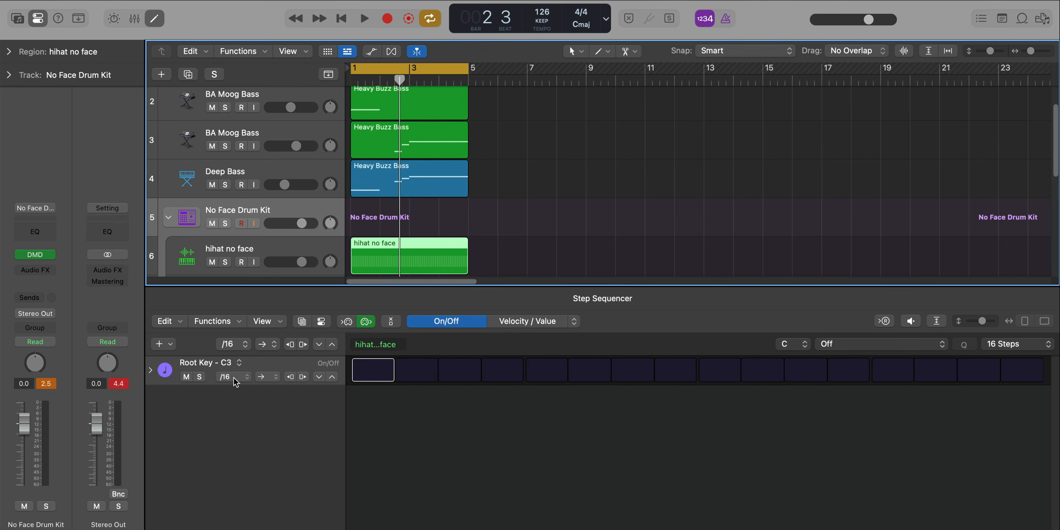
Set the hihat no face row's step rate to /8, enable all 16 steps and play the pattern.
{"action": "left_click", "coordinate": [233, 376]}
{"action": "left_click", "coordinate": [230, 366]}
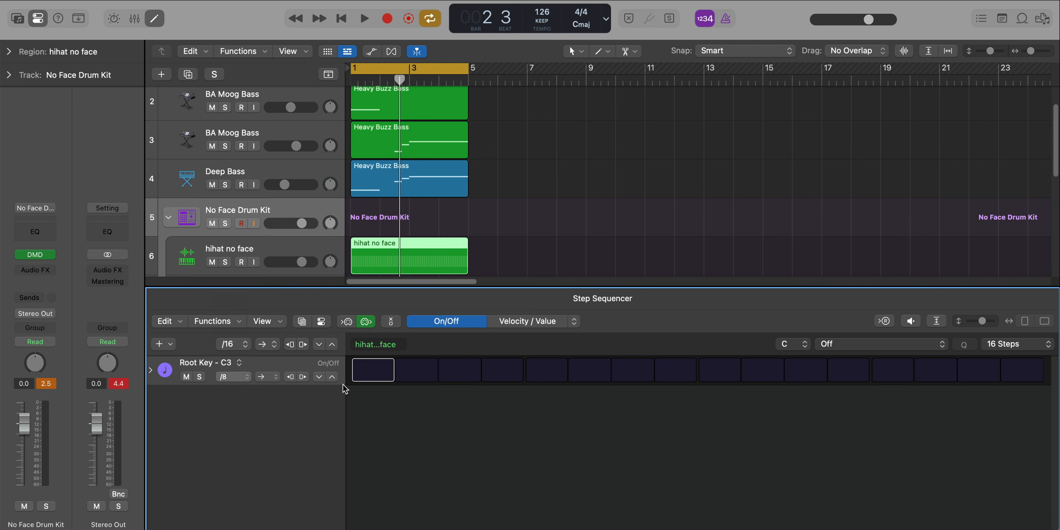
{"action": "left_click", "coordinate": [331, 377]}
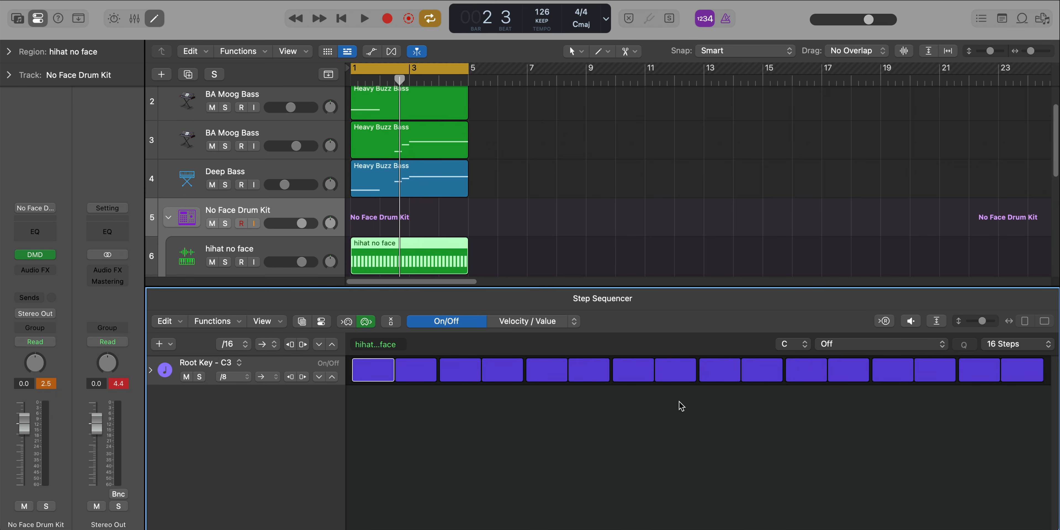
{"action": "key", "text": "space"}
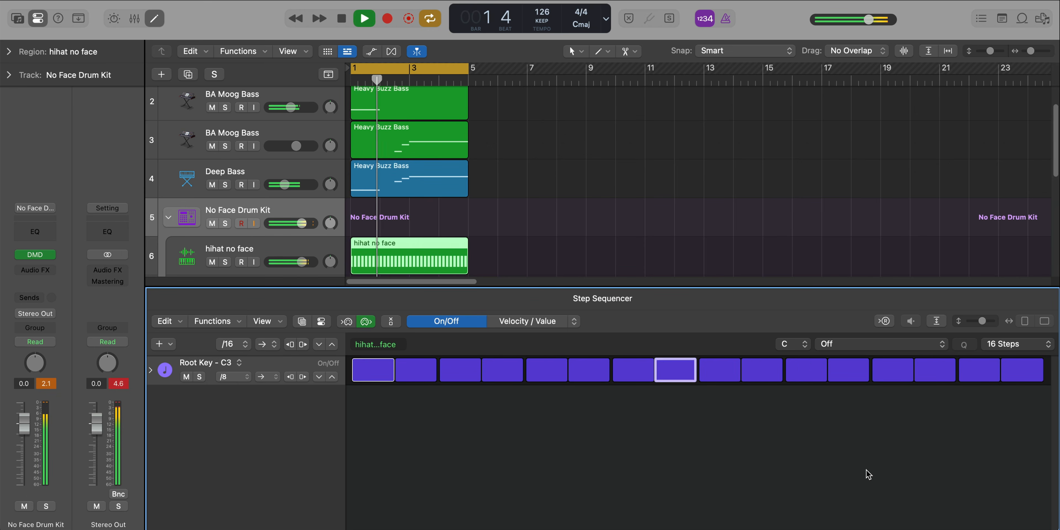
Set the repeat value of hi-hat step 15 to 2, audition the pattern and close the step sequencer.
{"action": "left_click", "coordinate": [574, 321]}
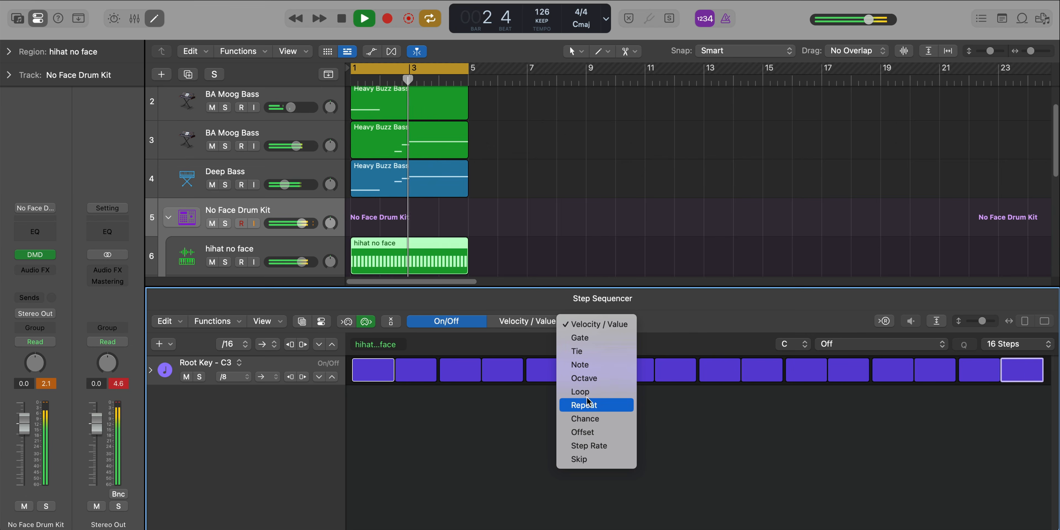
{"action": "left_click", "coordinate": [588, 404]}
{"action": "key", "text": "space"}
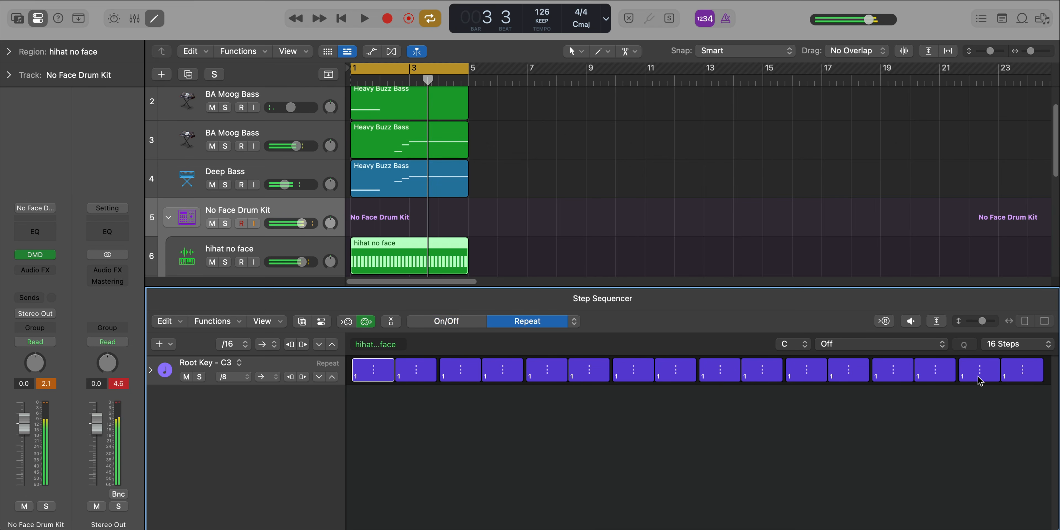
{"action": "key", "text": "space"}
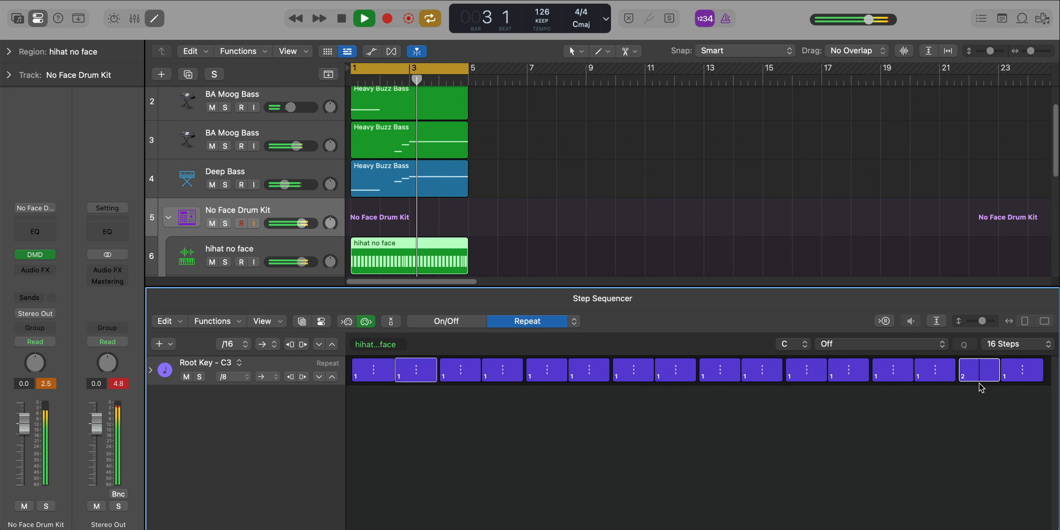
{"action": "key", "text": "e"}
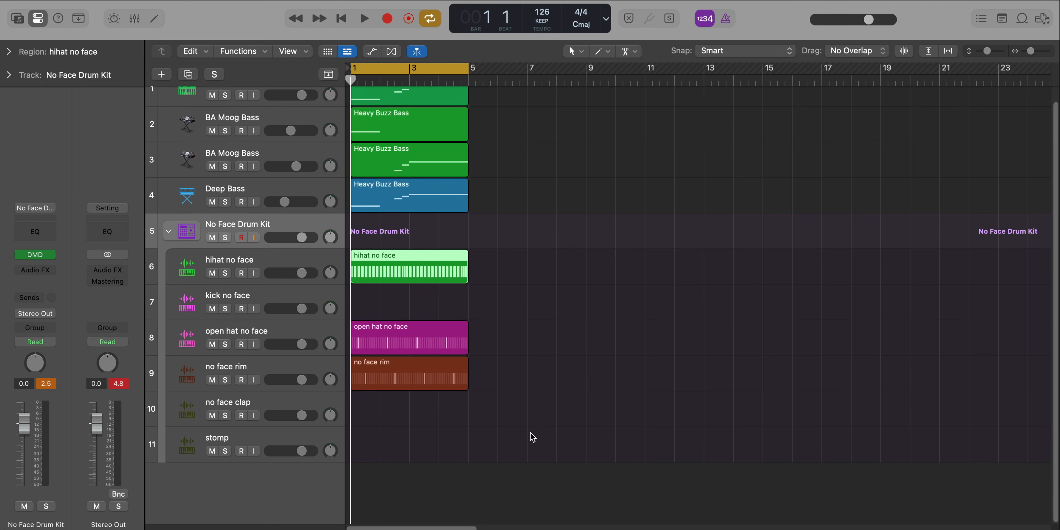
Repeat all seven bass and drum regions once and set the cycle range around the copies in bars 5 to 8.
{"action": "left_click_drag", "start_coordinate": [532, 437], "coordinate": [334, 39]}
{"action": "key", "text": "super+r"}
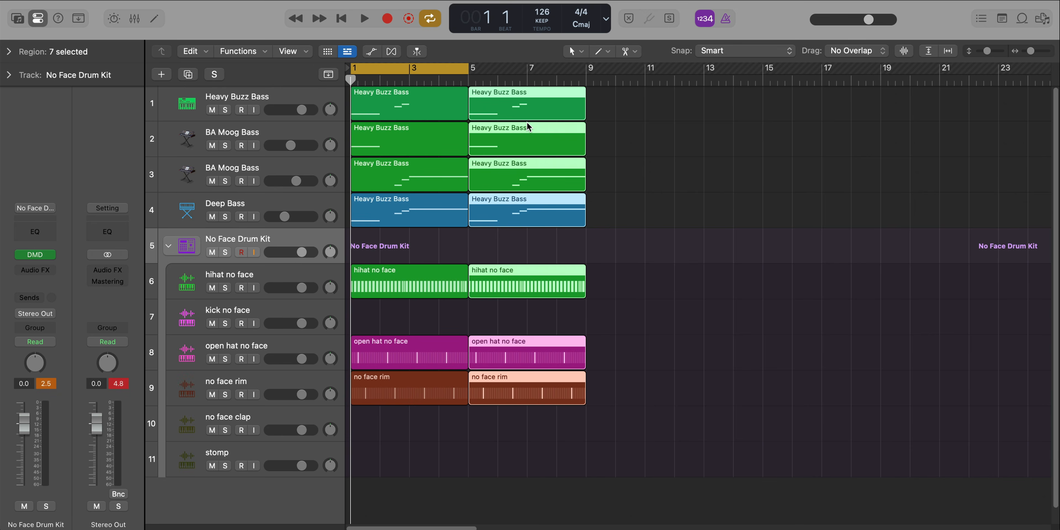
{"action": "key", "text": "super+u"}
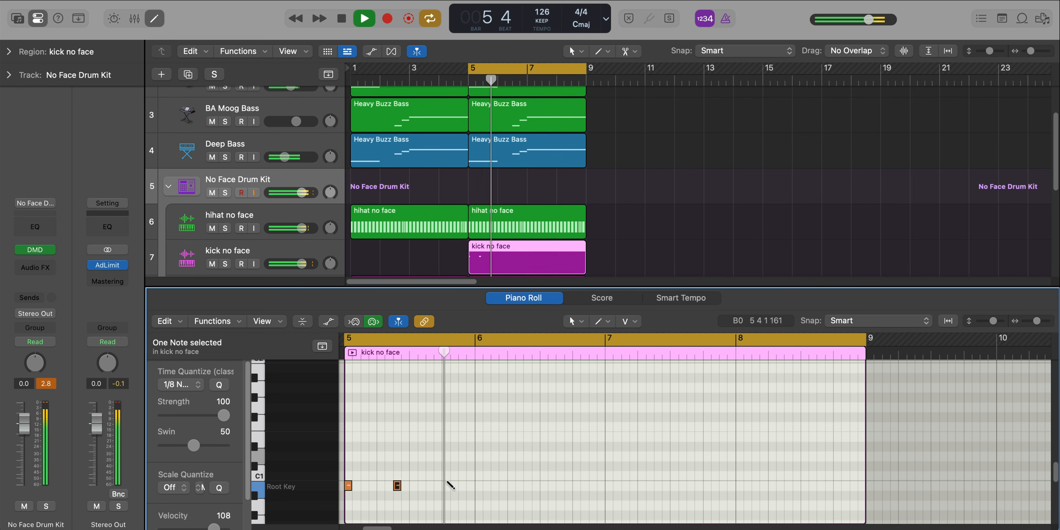
Add a kick no face note on beat 4 of bar 5 and play the kick pattern.
{"action": "left_click", "coordinate": [445, 486], "text": "super"}
{"action": "key", "text": "space"}
{"action": "key", "text": "space"}
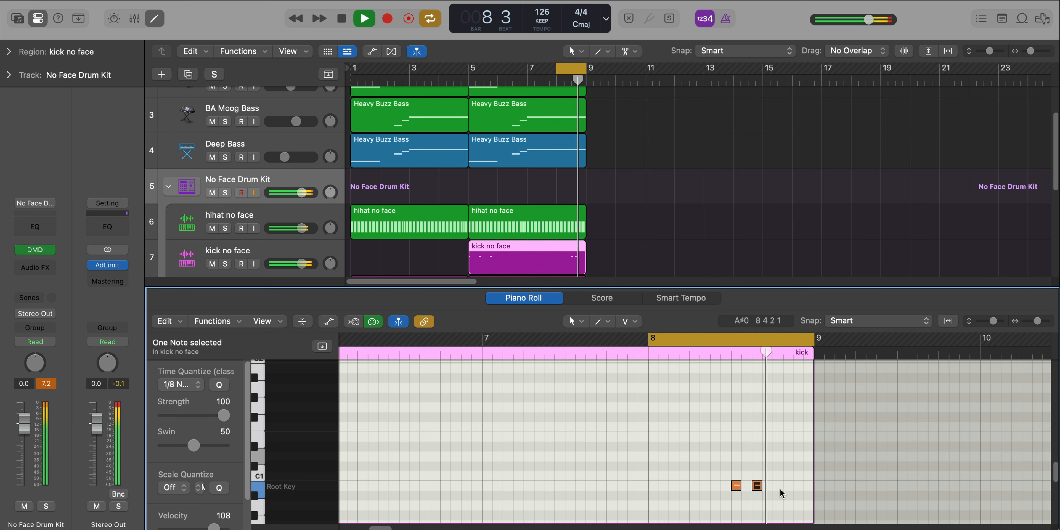
Add three consecutive sixteenth-note kicks on beat 4 of bar 8, then cycle the whole kick region and close the editor.
{"action": "left_click", "coordinate": [779, 487]}
{"action": "left_click", "coordinate": [798, 487]}
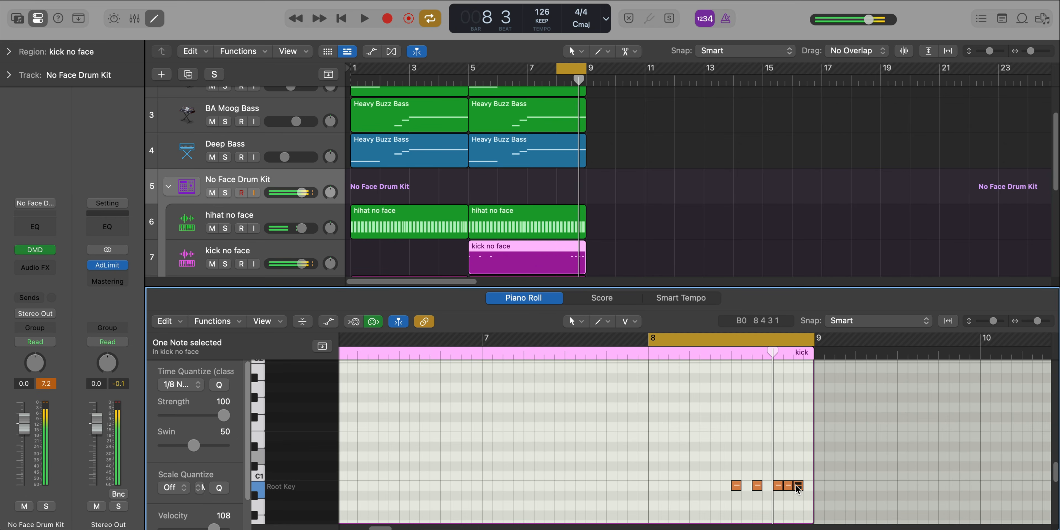
{"action": "key", "text": "super+a"}
{"action": "key", "text": "super+u"}
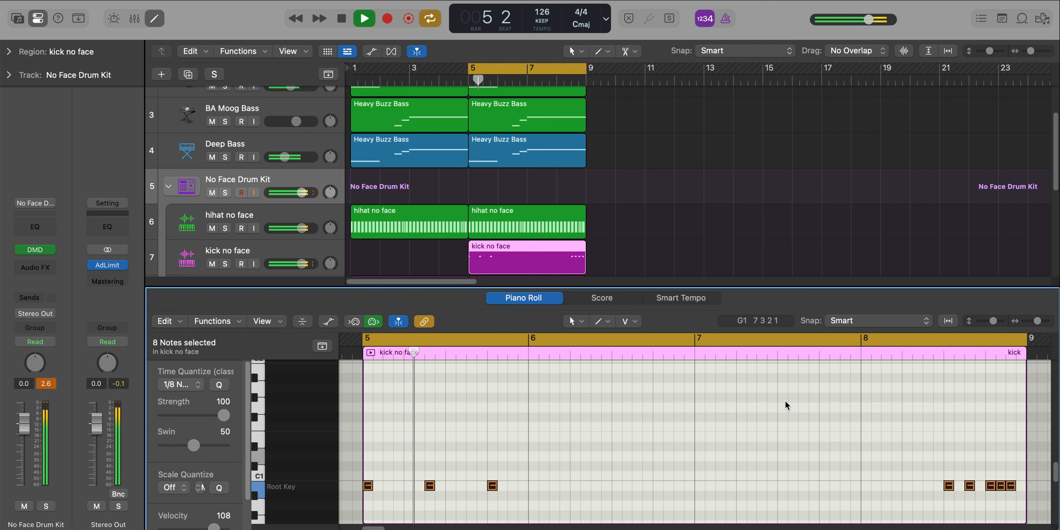
{"action": "key", "text": "e"}
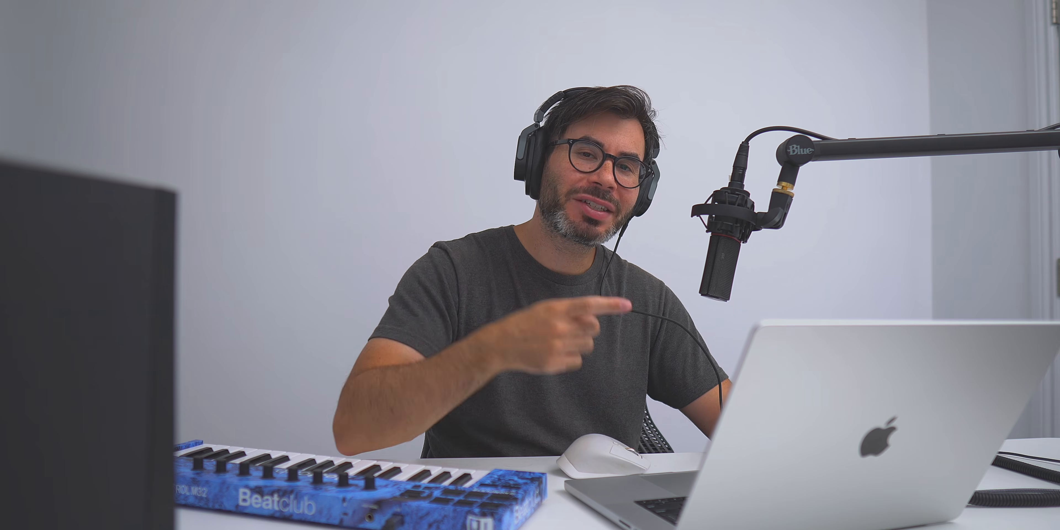
Add three C3 stomp notes across beats 3 and 4 of bar 8, then play the cycle over bars 5 to 8.
{"action": "left_click", "coordinate": [844, 431]}
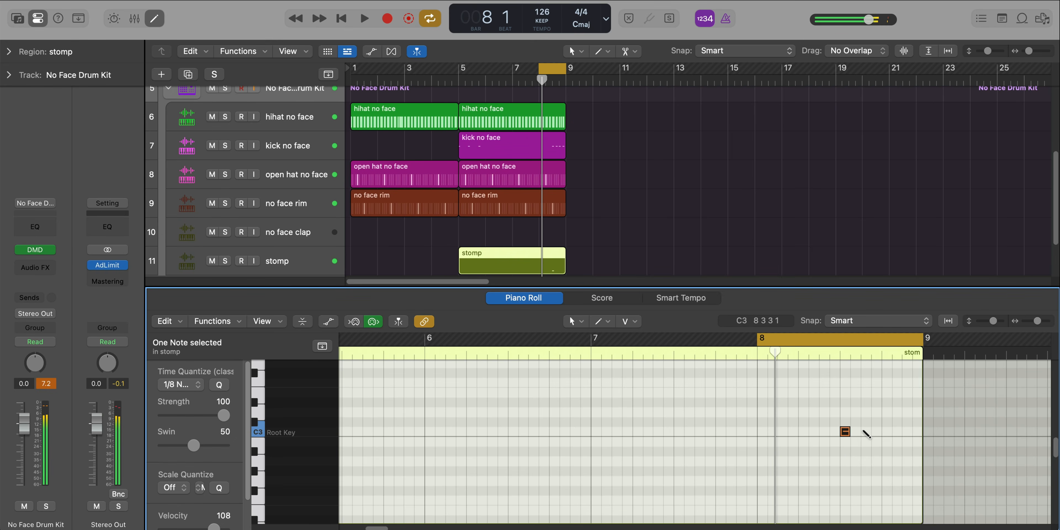
{"action": "left_click", "coordinate": [863, 431]}
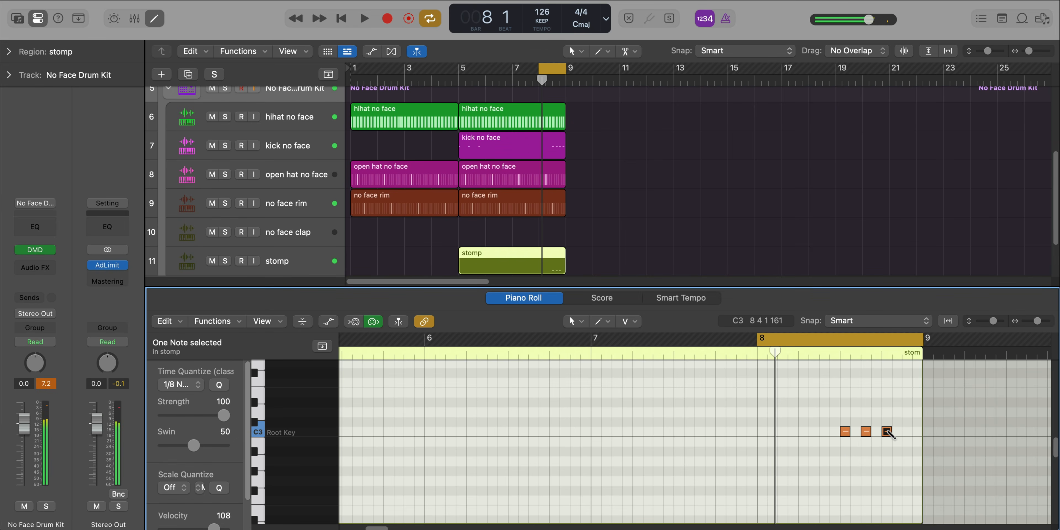
{"action": "left_click", "coordinate": [907, 432]}
{"action": "key", "text": "space"}
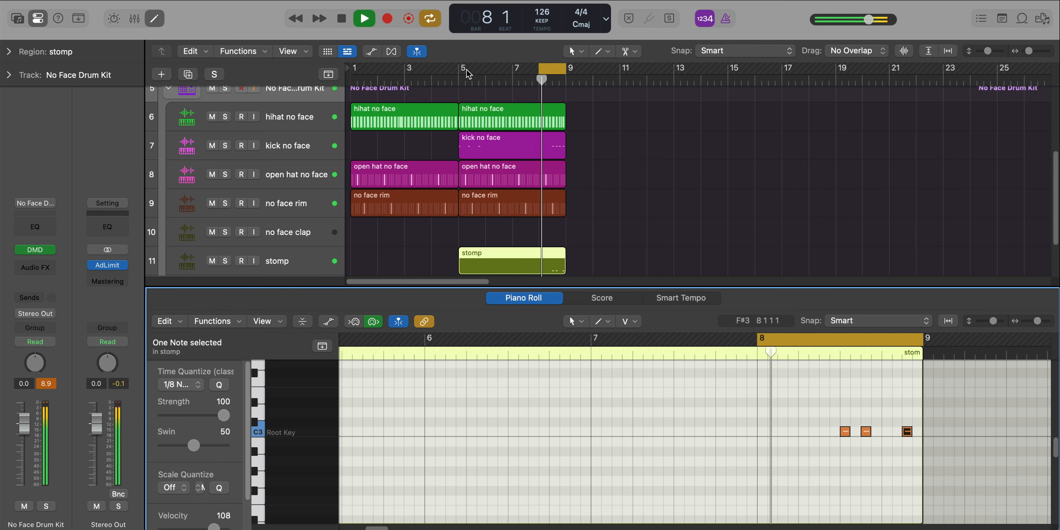
{"action": "left_click_drag", "start_coordinate": [464, 70], "coordinate": [561, 86]}
{"action": "key", "text": "e"}
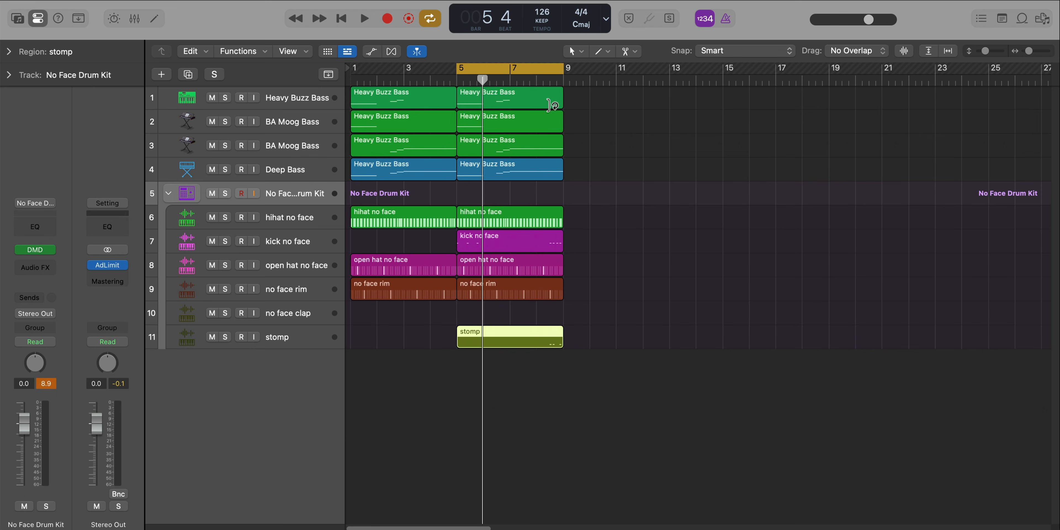
Repeat the Heavy Buzz Bass region on track 1 at bar 9, cycle the copy and open it in the Piano Roll.
{"action": "left_click", "coordinate": [535, 98]}
{"action": "key", "text": "super+r"}
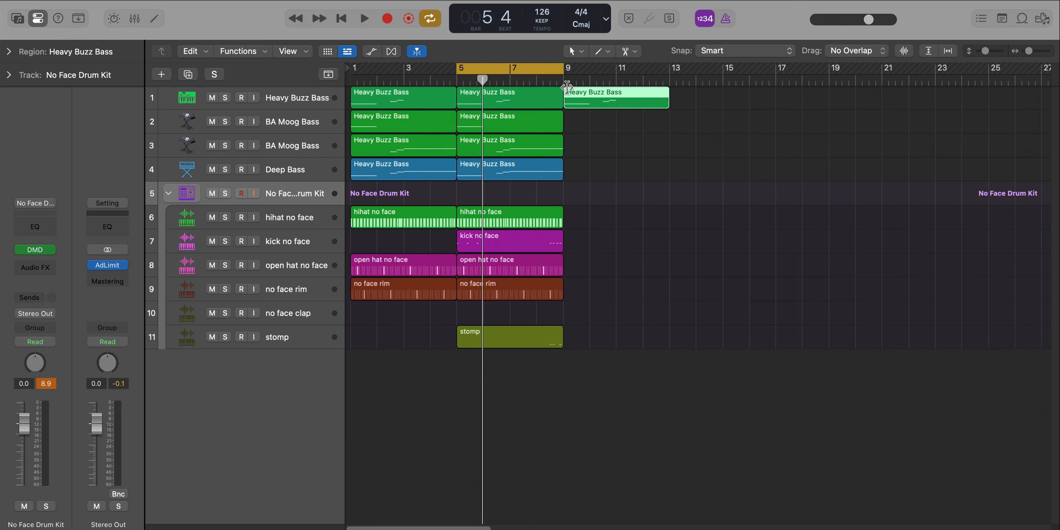
{"action": "key", "text": "super+u"}
{"action": "double_click", "coordinate": [605, 102]}
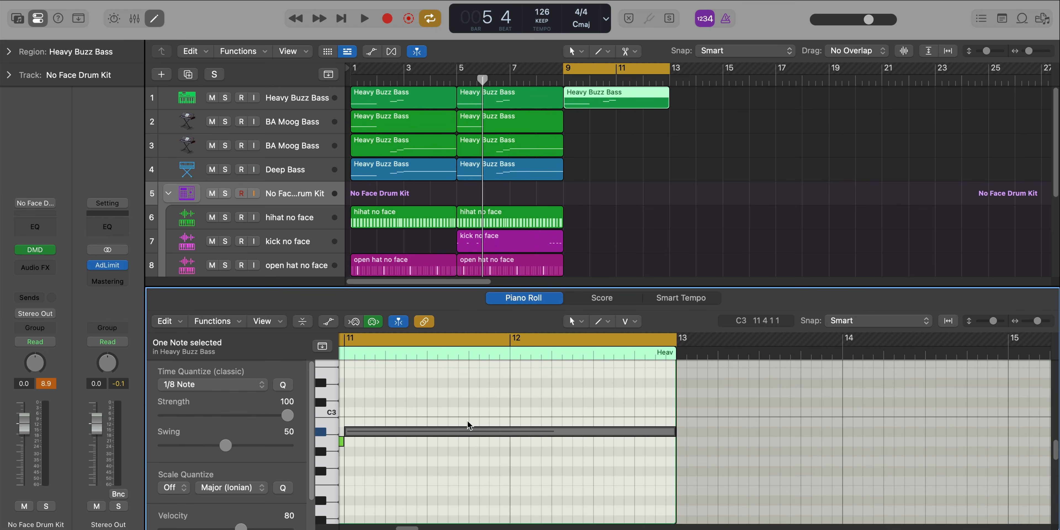
Move the copied region's first note at bar 9 to E2 and shorten it to one beat.
{"action": "key", "text": "space"}
{"action": "scroll", "coordinate": [481, 470], "scroll_direction": "down", "scroll_amount": 2}
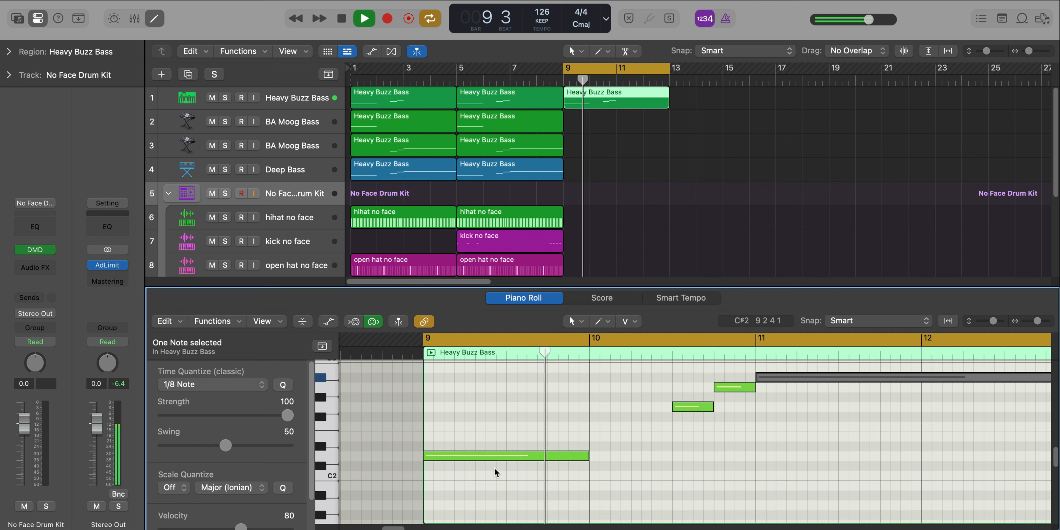
{"action": "key", "text": "space"}
{"action": "left_click", "coordinate": [492, 472]}
{"action": "left_click", "coordinate": [482, 448]}
{"action": "left_click_drag", "start_coordinate": [482, 448], "coordinate": [482, 428]}
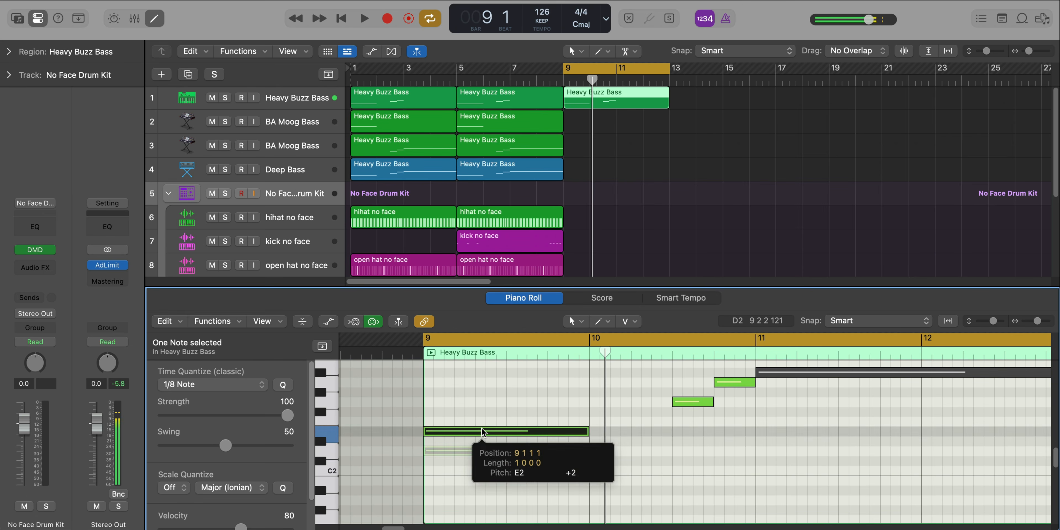
{"action": "left_click_drag", "start_coordinate": [587, 429], "coordinate": [465, 444]}
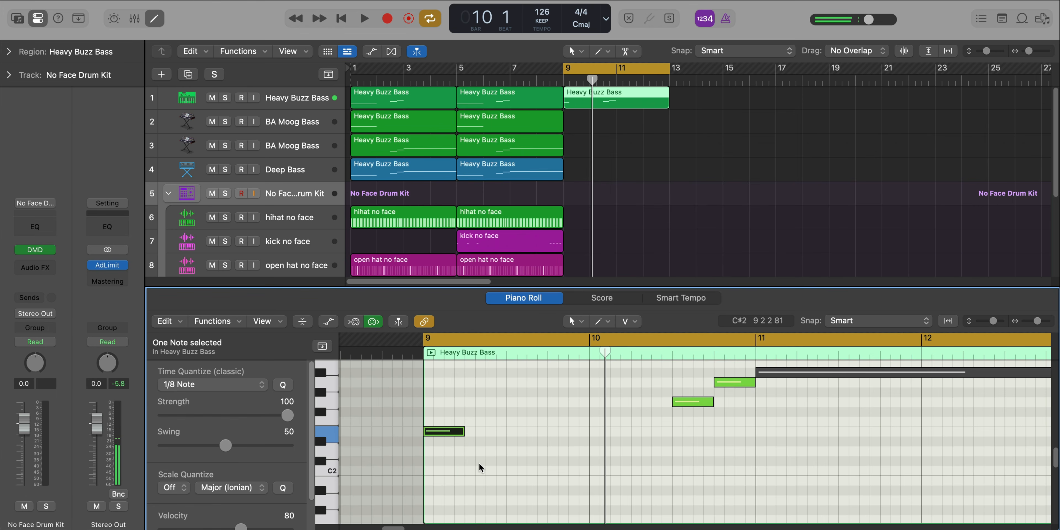
Add C2 and A1 notes on beat 2 of bar 9, shorten each to an eighth note and play the variation.
{"action": "left_click", "coordinate": [471, 471]}
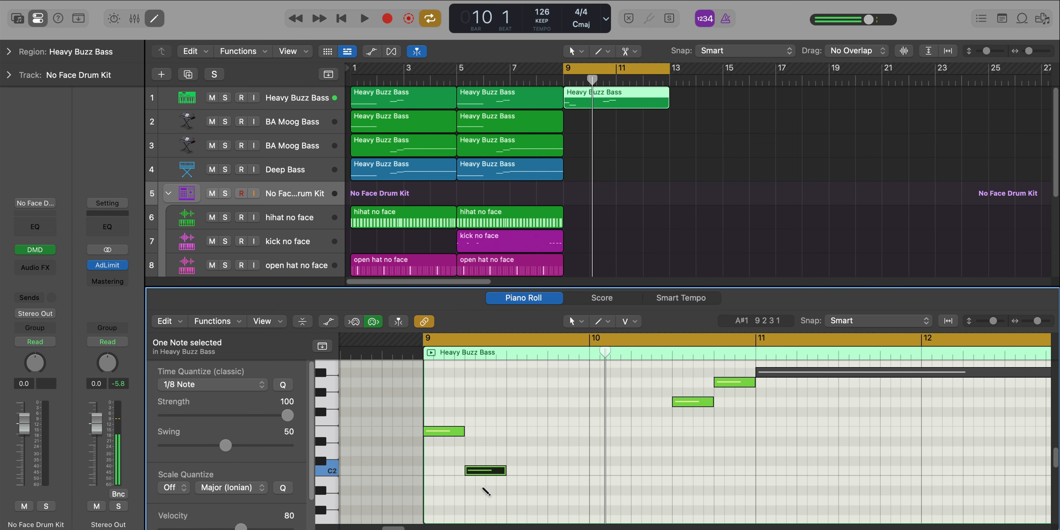
{"action": "left_click", "coordinate": [491, 501]}
{"action": "mouse_move", "coordinate": [504, 472]}
{"action": "left_mouse_down"}
{"action": "mouse_move", "coordinate": [468, 472]}
{"action": "mouse_move", "coordinate": [486, 473]}
{"action": "left_mouse_up"}
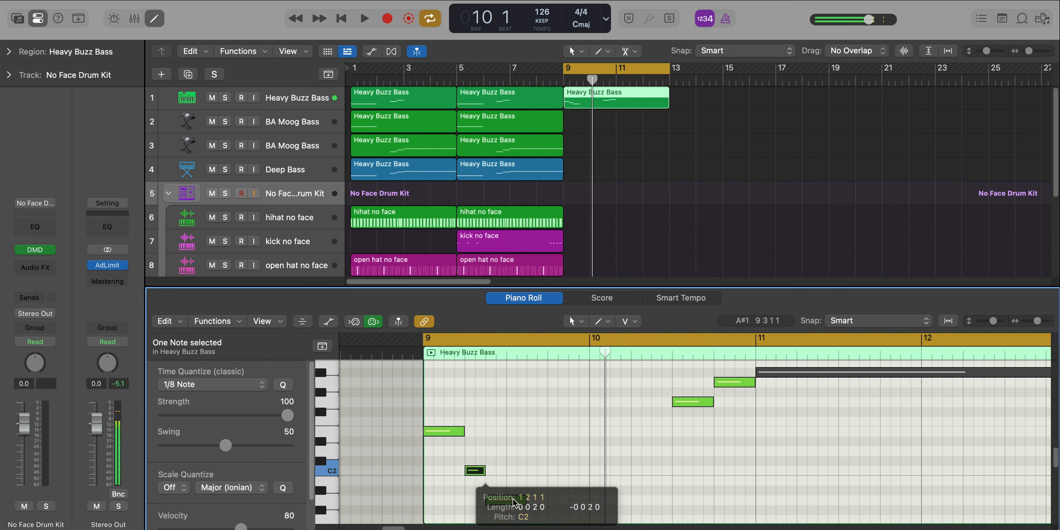
{"action": "left_click_drag", "start_coordinate": [525, 503], "coordinate": [506, 505]}
{"action": "key", "text": "space"}
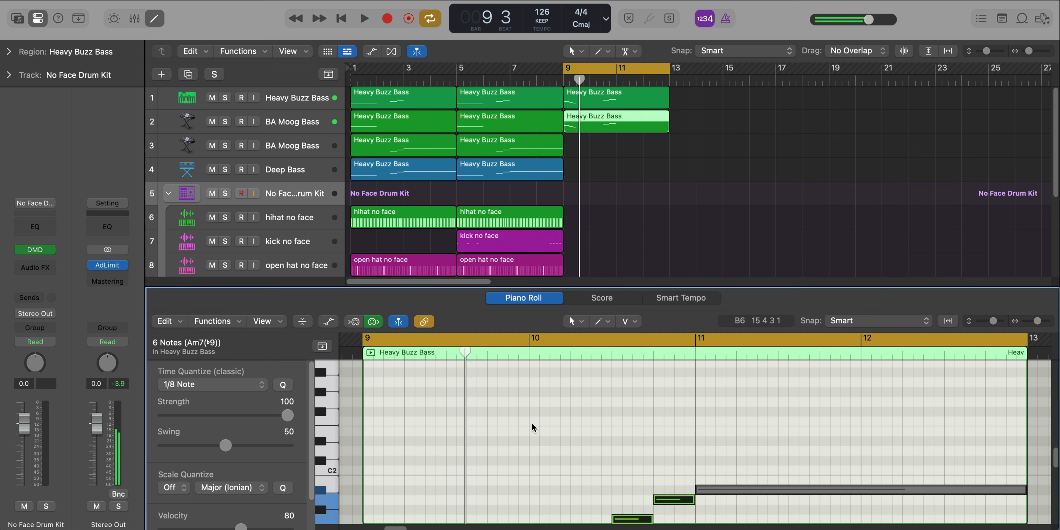
Shift the six selected notes of the track 2 BA Moog Bass region at bar 9 by an octave while playing the layers.
{"action": "key", "text": "space"}
{"action": "key", "text": "space"}
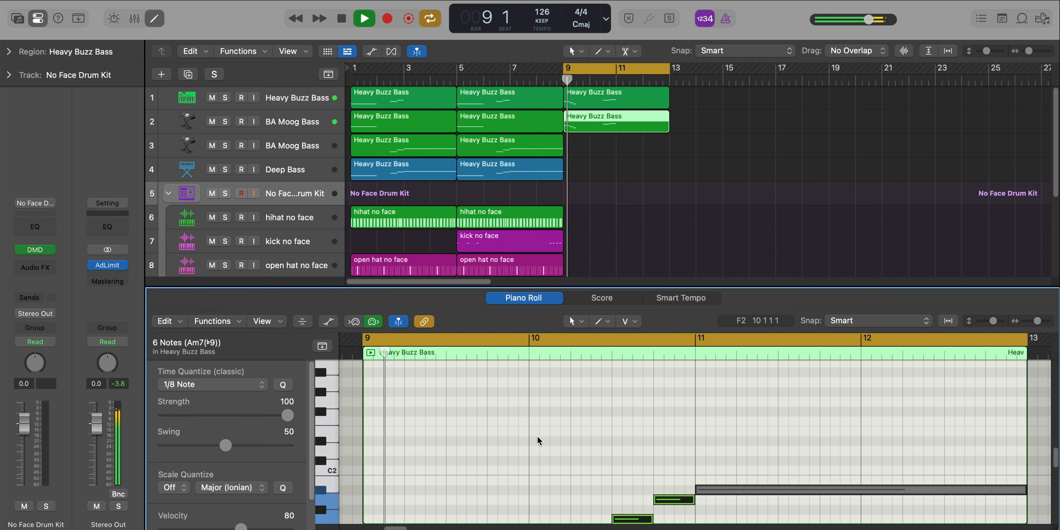
{"action": "scroll", "coordinate": [542, 448], "scroll_direction": "down", "scroll_amount": 5}
{"action": "scroll", "coordinate": [543, 450], "scroll_direction": "down", "scroll_amount": 3}
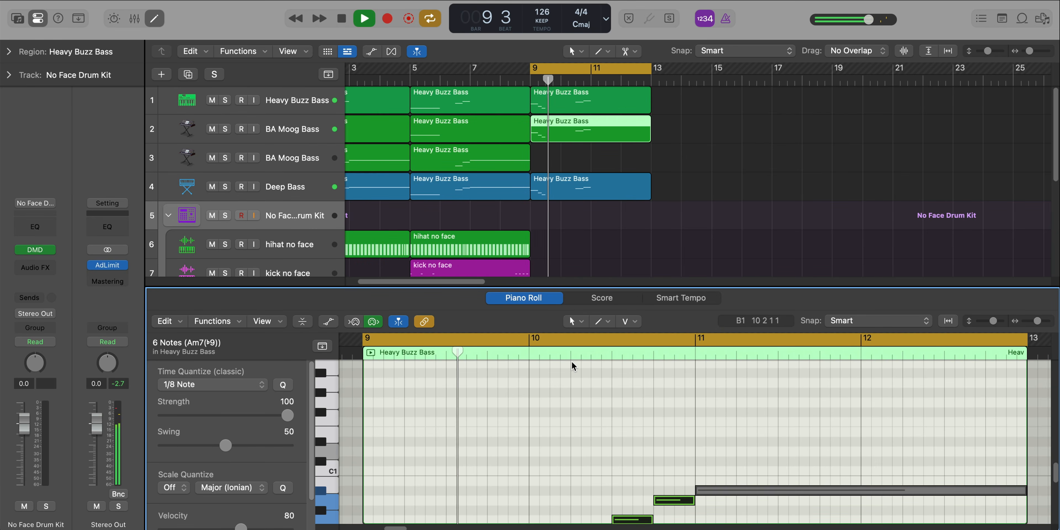
{"action": "key", "text": "alt+shift+Up"}
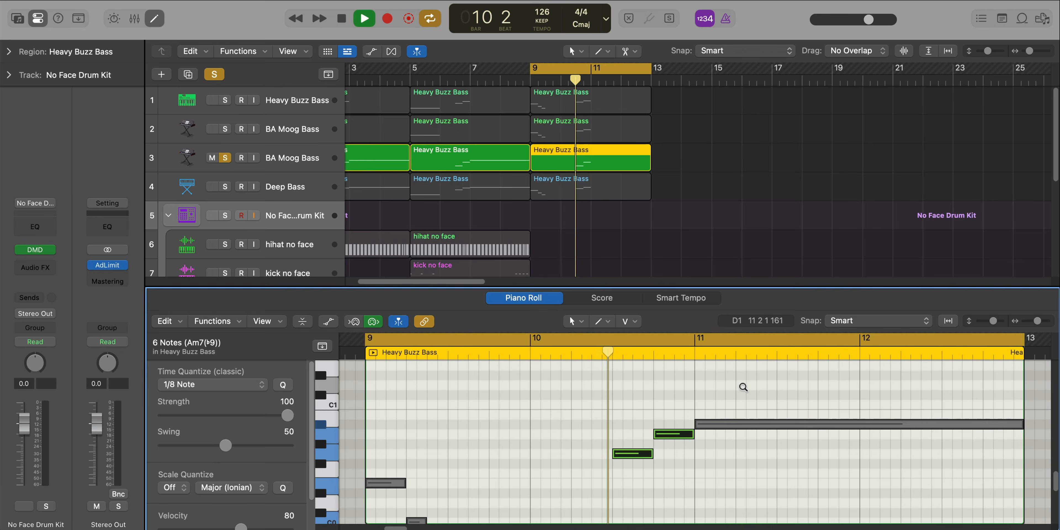
Shorten the long A#0 note at bar 11 in the soloed track 3 BA Moog Bass region to one beat.
{"action": "scroll", "coordinate": [743, 387], "scroll_direction": "down", "scroll_amount": 1}
{"action": "left_click", "coordinate": [900, 441]}
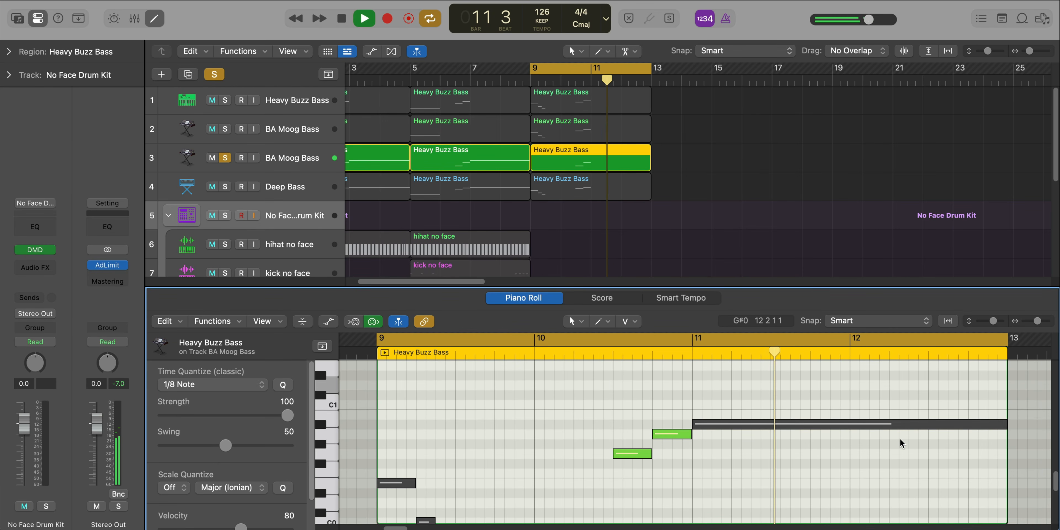
{"action": "left_click", "coordinate": [981, 420]}
{"action": "key", "text": "space"}
{"action": "left_click_drag", "start_coordinate": [1003, 425], "coordinate": [732, 431]}
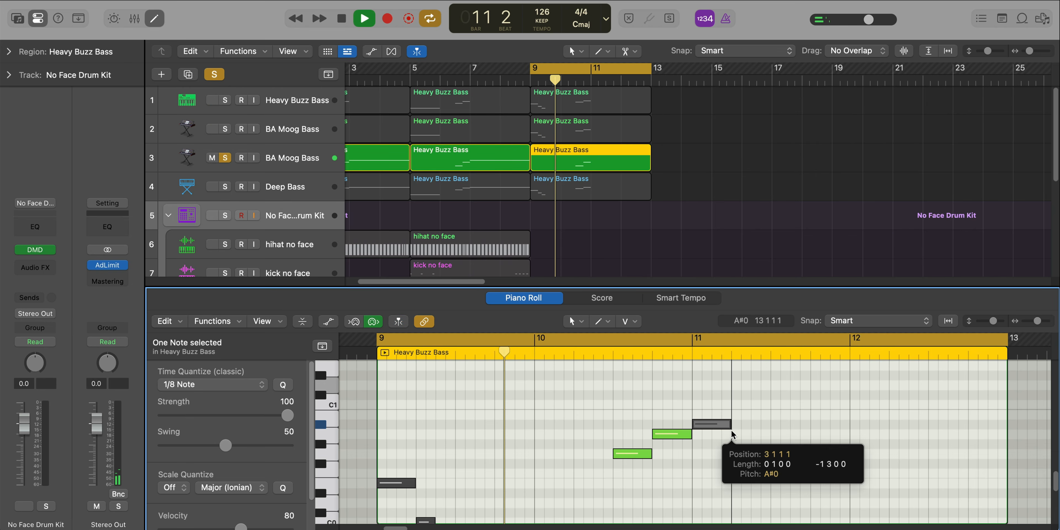
Unsolo the track 3 BA Moog Bass and play the bar 9 variation with all the bass layers.
{"action": "left_click", "coordinate": [224, 158]}
{"action": "key", "text": "space"}
{"action": "left_click", "coordinate": [716, 424]}
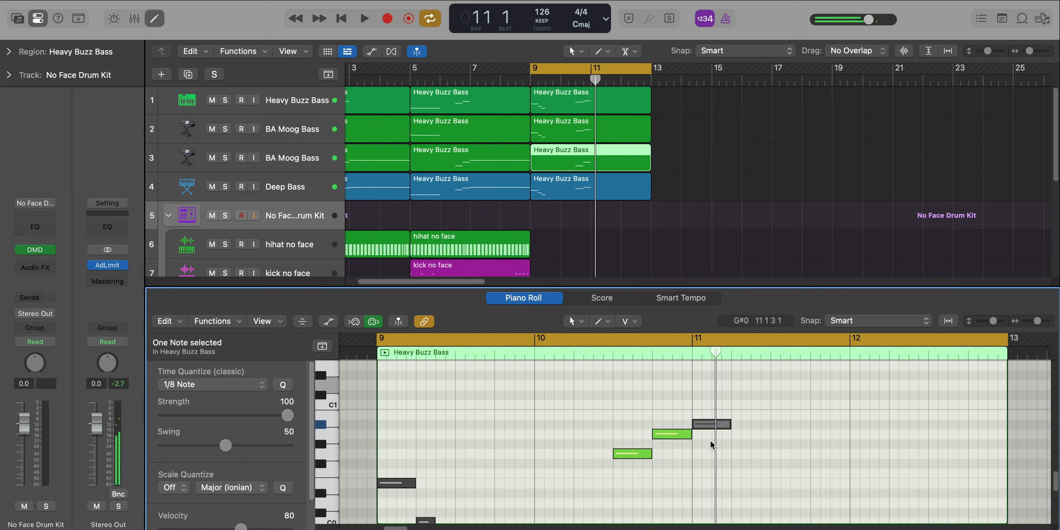
{"action": "key", "text": "space"}
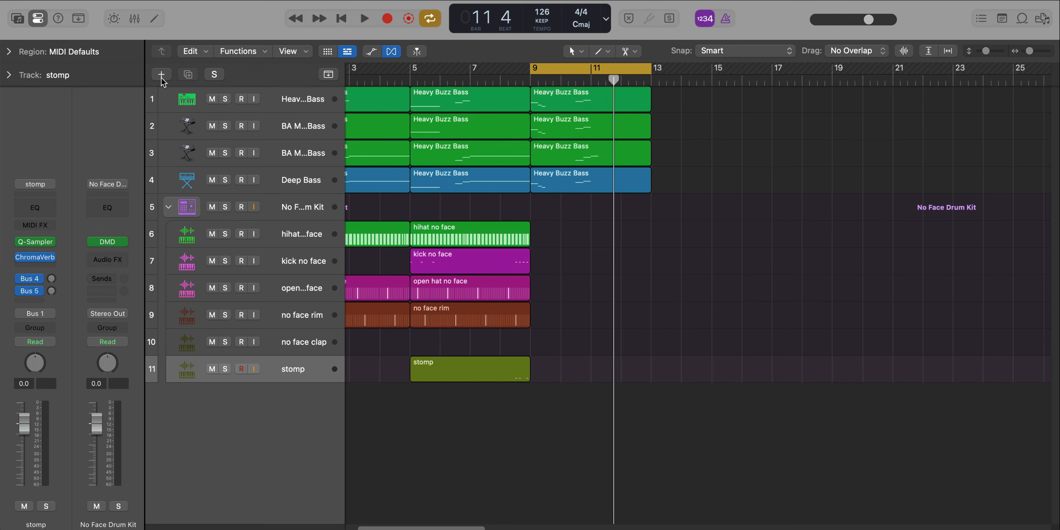
Create a software instrument track, load a stereo ES2 synthesizer on it and choose a waveform for oscillator 1.
{"action": "key", "text": "alt+super+n"}
{"action": "key", "text": "Return"}
{"action": "left_click", "coordinate": [47, 249]}
{"action": "mouse_move", "coordinate": [82, 216]}
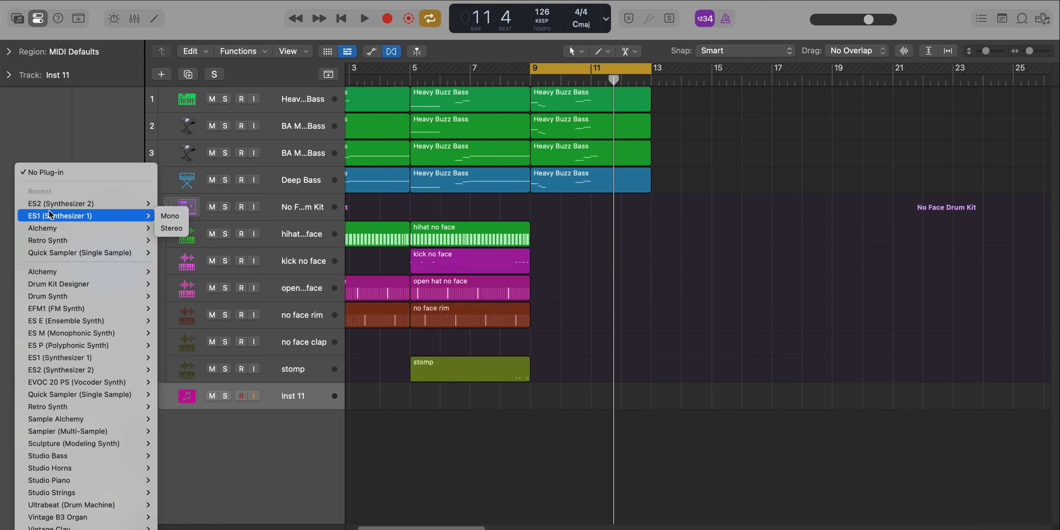
{"action": "left_click", "coordinate": [168, 230]}
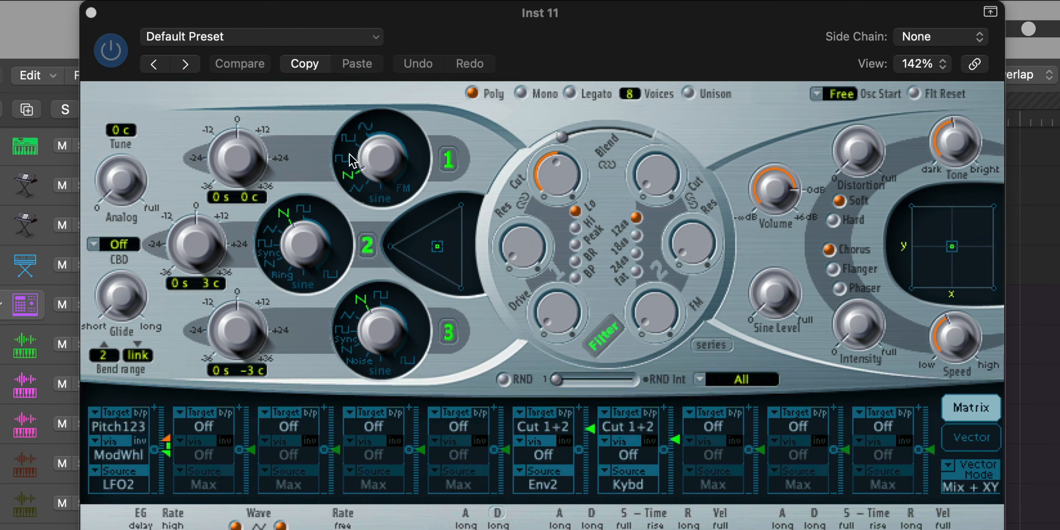
{"action": "left_click", "coordinate": [347, 159]}
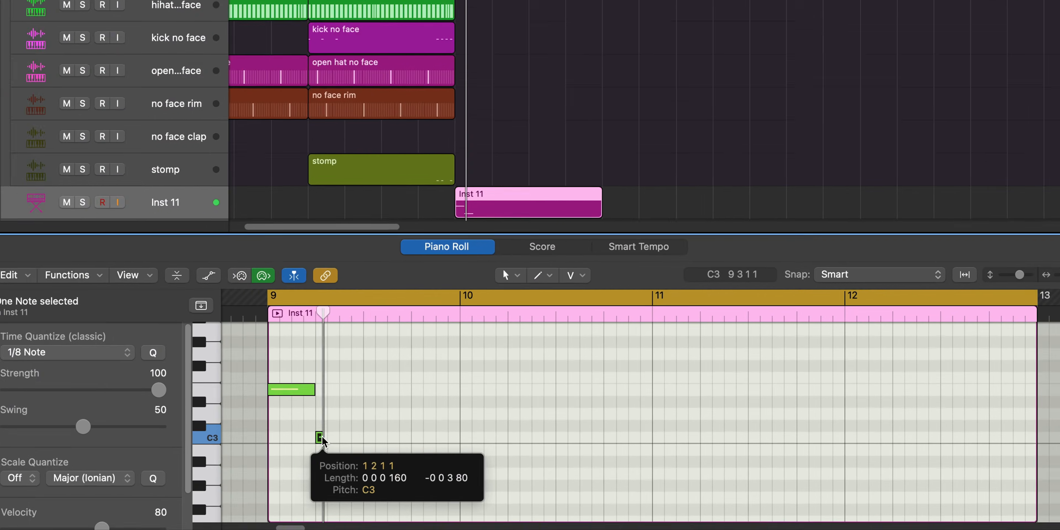
In the Inst 11 region, lengthen the C3 note to an eighth note and add an A2 note held to the region's end.
{"action": "left_click_drag", "start_coordinate": [322, 439], "coordinate": [338, 440]}
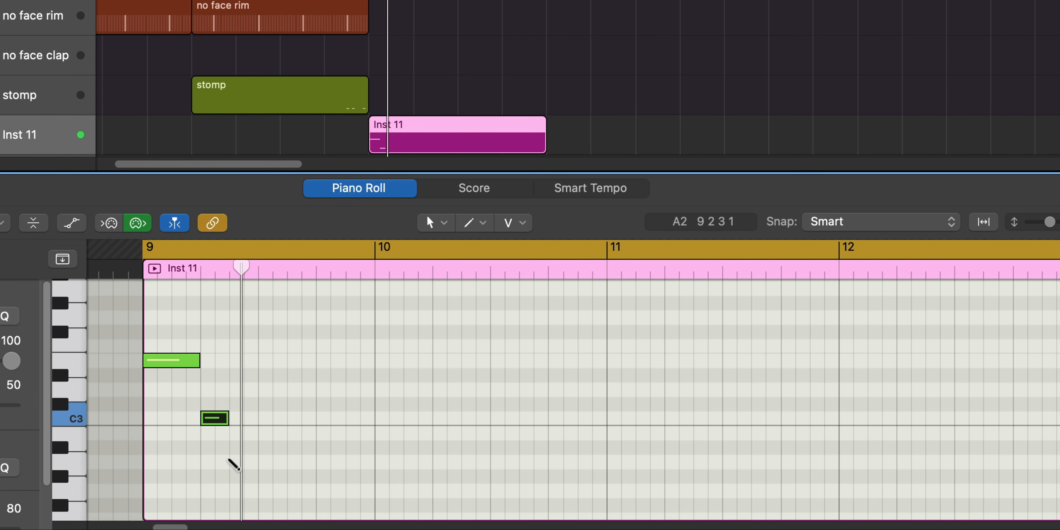
{"action": "left_click", "coordinate": [234, 462]}
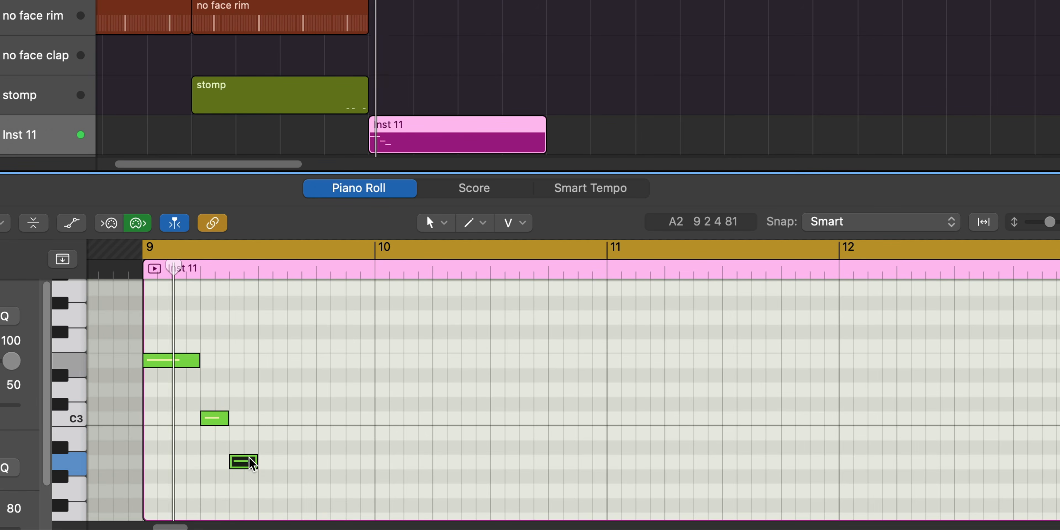
{"action": "left_click_drag", "start_coordinate": [259, 464], "coordinate": [905, 462]}
{"action": "scroll", "coordinate": [238, 360], "scroll_direction": "up", "scroll_amount": 1}
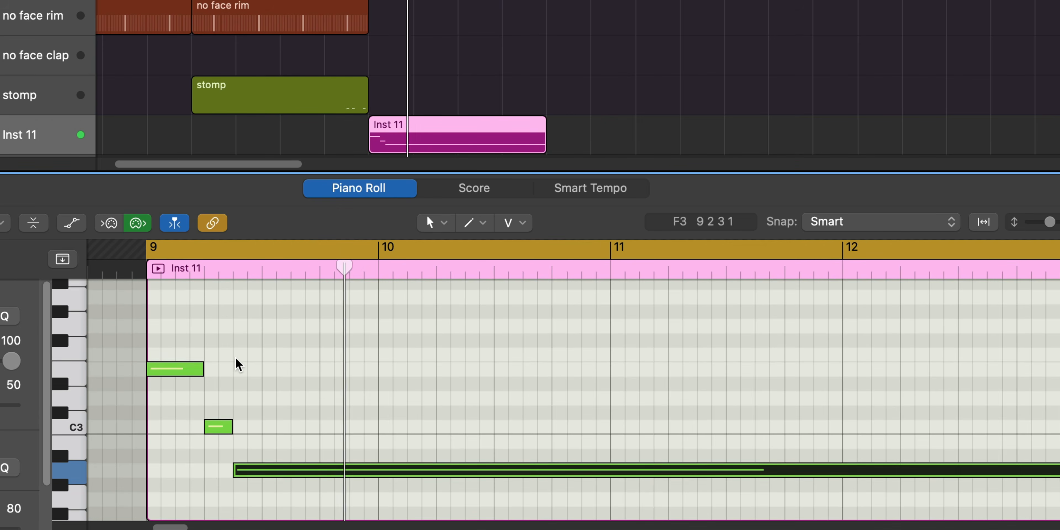
Layer the sustained A2 note in the Inst 11 region with long notes at A3 and D1 while playing.
{"action": "scroll", "coordinate": [240, 350], "scroll_direction": "down", "scroll_amount": 3}
{"action": "scroll", "coordinate": [300, 383], "scroll_direction": "up", "scroll_amount": 1}
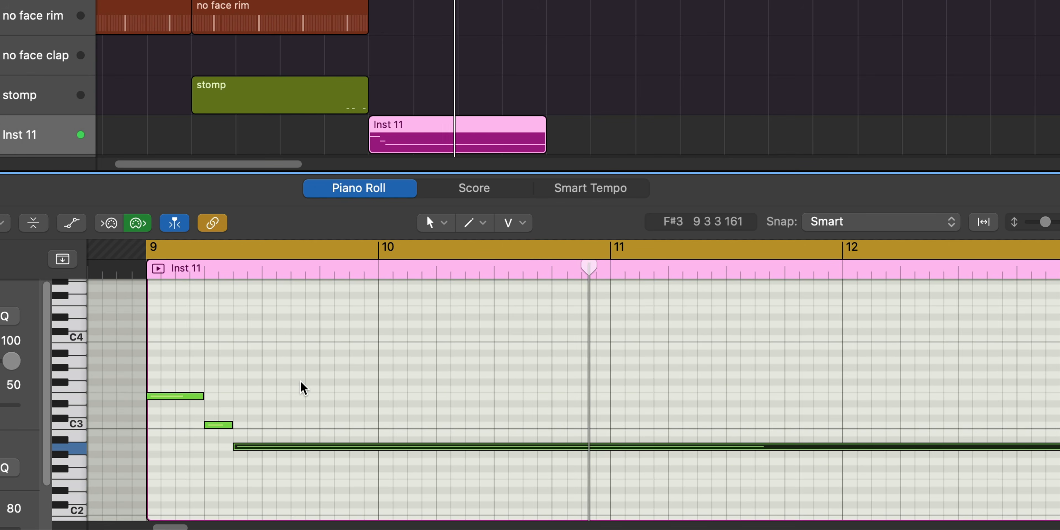
{"action": "scroll", "coordinate": [257, 371], "scroll_direction": "up", "scroll_amount": 3}
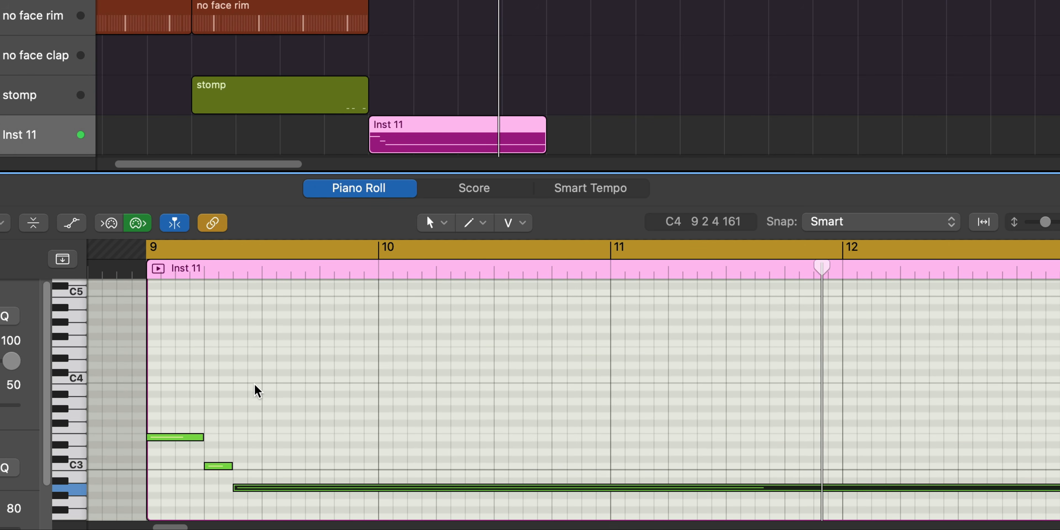
{"action": "left_click", "coordinate": [238, 401]}
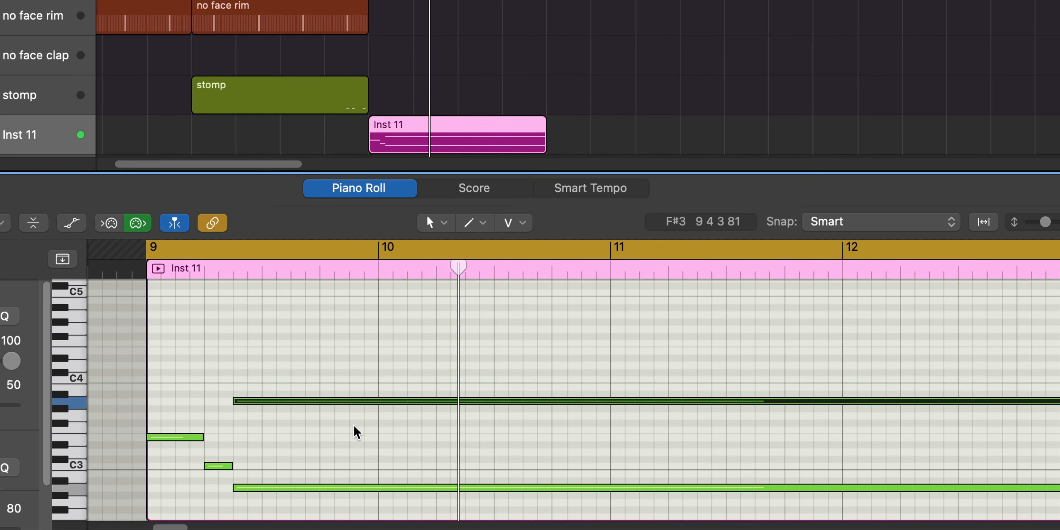
{"action": "scroll", "coordinate": [356, 430], "scroll_direction": "down", "scroll_amount": 5}
{"action": "left_click_drag", "start_coordinate": [320, 348], "coordinate": [317, 480]}
{"action": "key", "text": "space"}
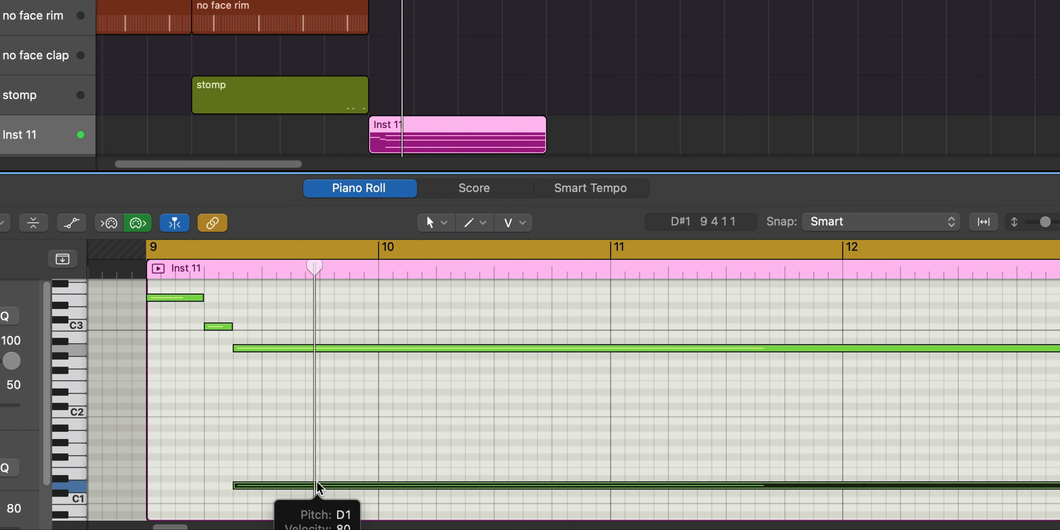
{"action": "scroll", "coordinate": [326, 460], "scroll_direction": "down", "scroll_amount": 3}
{"action": "scroll", "coordinate": [326, 460], "scroll_direction": "down", "scroll_amount": 2}
{"action": "scroll", "coordinate": [326, 463], "scroll_direction": "left", "scroll_amount": 3}
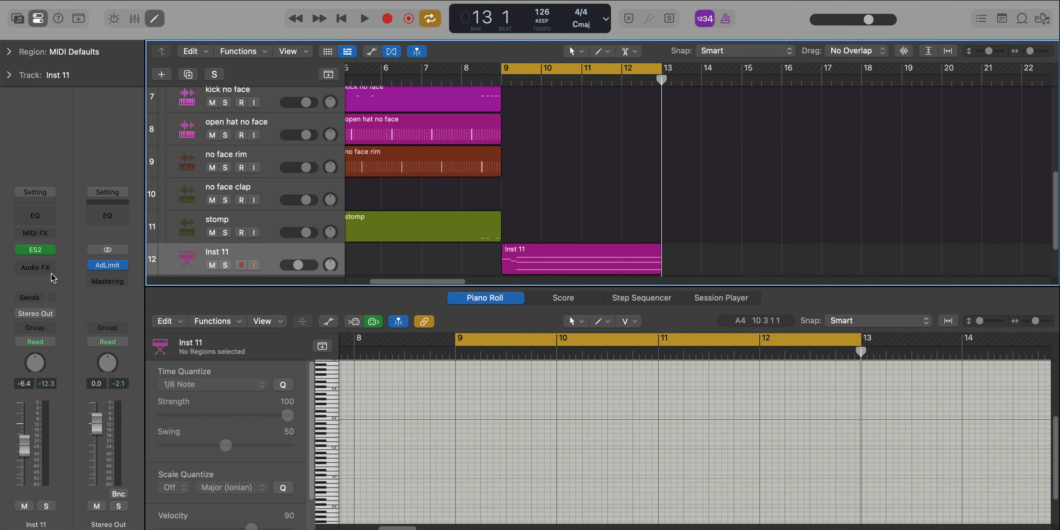
Insert a Chorus effect on the Inst 11 track and load the Slow Chorus preset.
{"action": "left_click", "coordinate": [35, 265]}
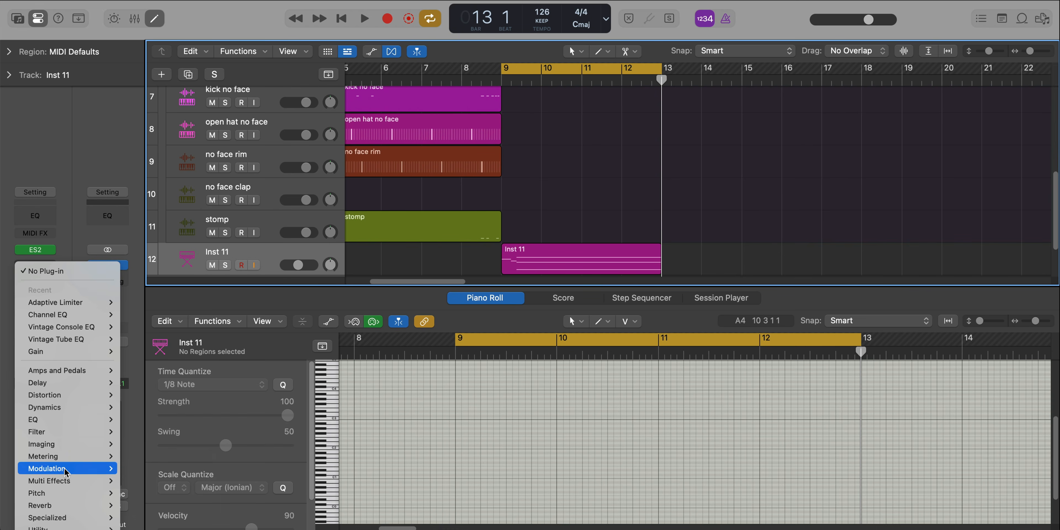
{"action": "mouse_move", "coordinate": [66, 468]}
{"action": "left_click", "coordinate": [220, 469]}
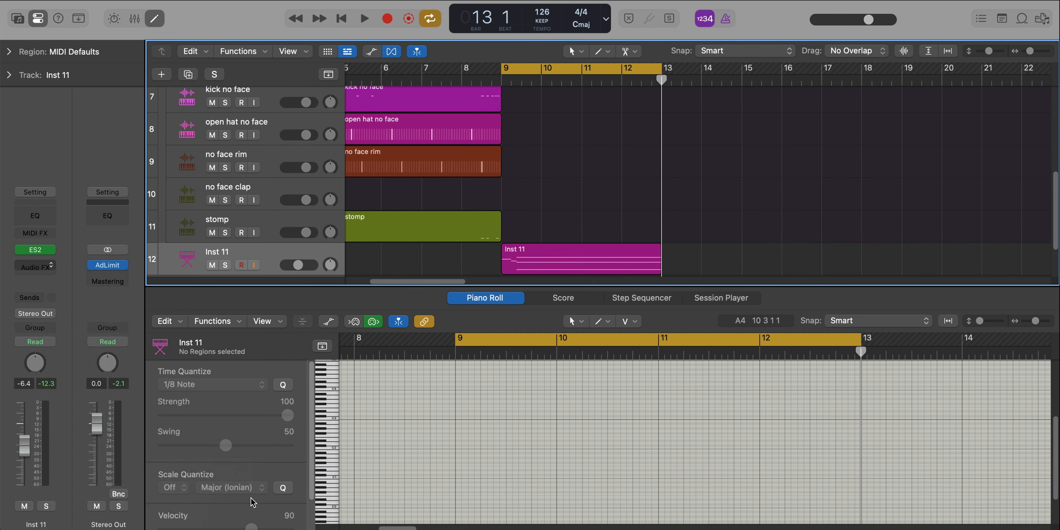
{"action": "left_click", "coordinate": [402, 180]}
{"action": "left_click", "coordinate": [402, 180]}
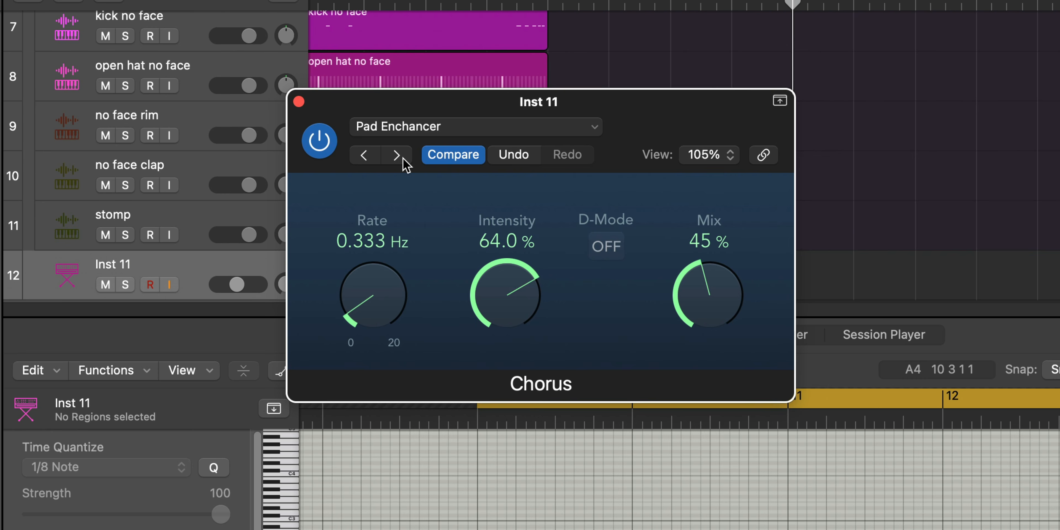
{"action": "left_click", "coordinate": [402, 165]}
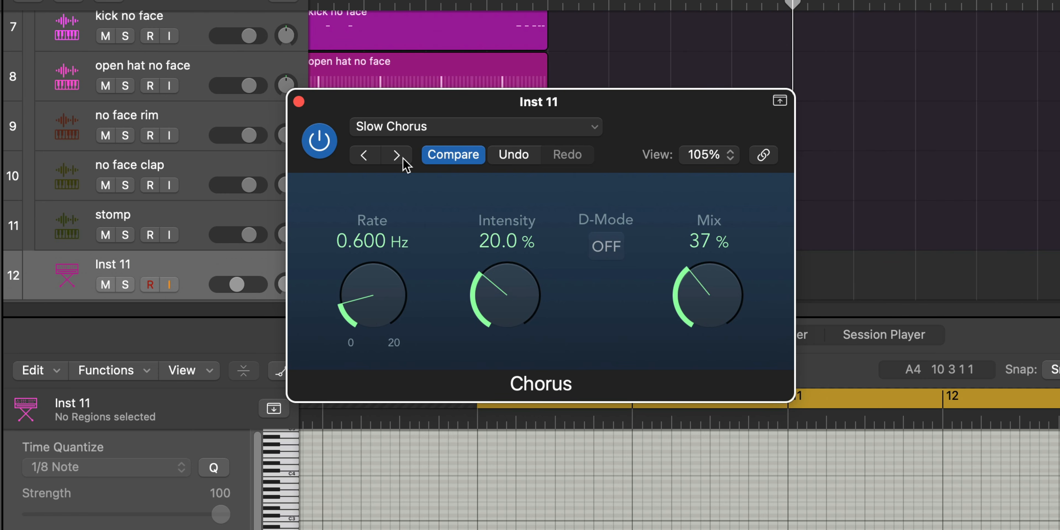
{"action": "left_click", "coordinate": [402, 165]}
{"action": "left_click", "coordinate": [372, 164]}
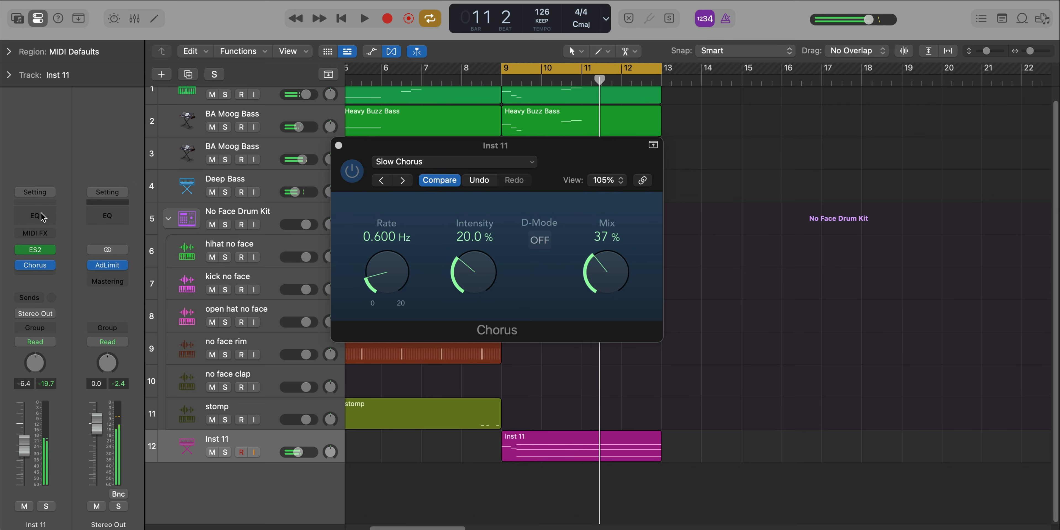
Add a Channel EQ to Inst 11 and set its low cut to 224 Hz at 12 dB/Oct during playback.
{"action": "left_click", "coordinate": [41, 216]}
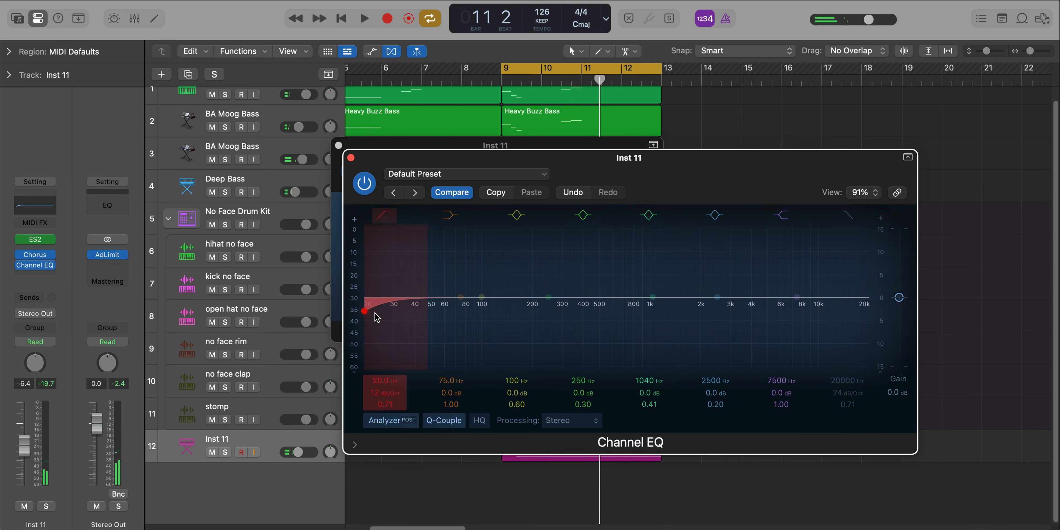
{"action": "key", "text": "space"}
{"action": "left_click_drag", "start_coordinate": [376, 317], "coordinate": [538, 331]}
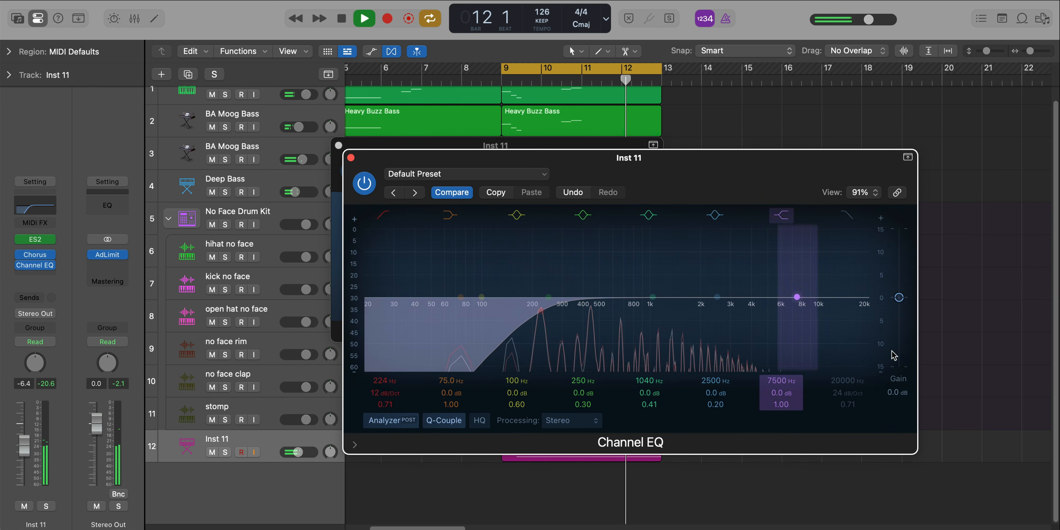
{"action": "key", "text": "space"}
{"action": "key", "text": "space"}
Set the EQ's high cut to 13200 Hz, boost 3060 Hz by 2.4 dB, and close the plug-in windows.
{"action": "left_click_drag", "start_coordinate": [871, 312], "coordinate": [826, 317]}
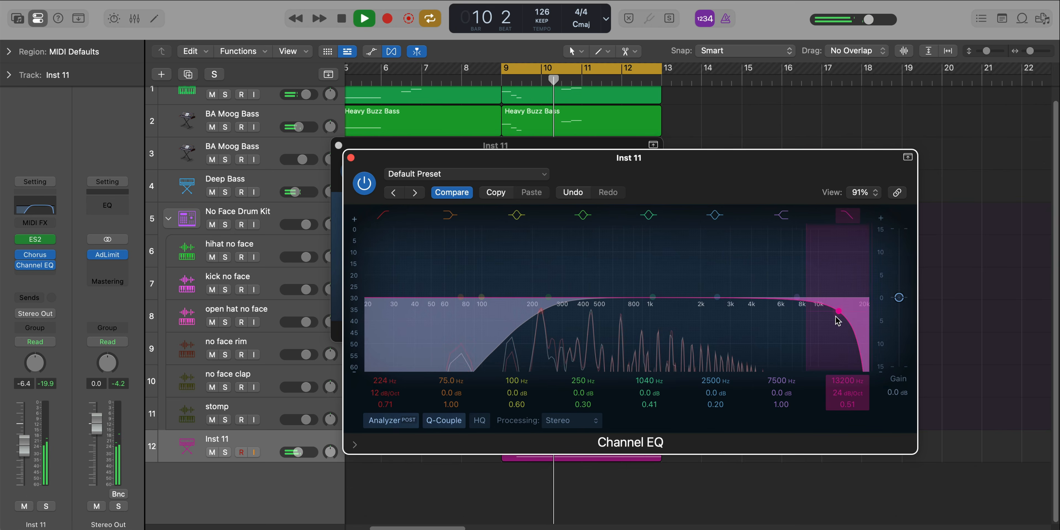
{"action": "left_click_drag", "start_coordinate": [731, 297], "coordinate": [747, 286]}
{"action": "key", "text": "space"}
{"action": "key", "text": "d"}
{"action": "key", "text": "d"}
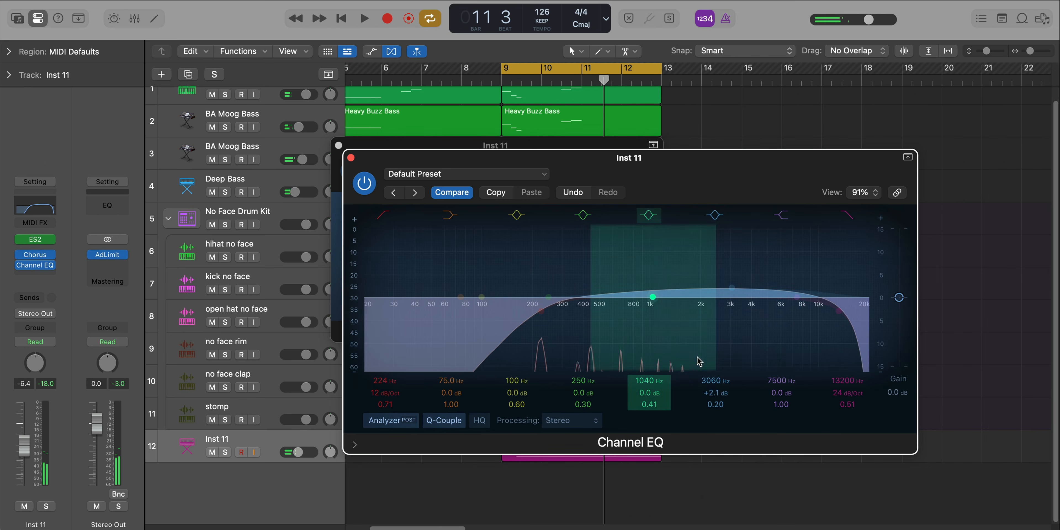
{"action": "key", "text": "space"}
{"action": "left_click_drag", "start_coordinate": [735, 287], "coordinate": [736, 287]}
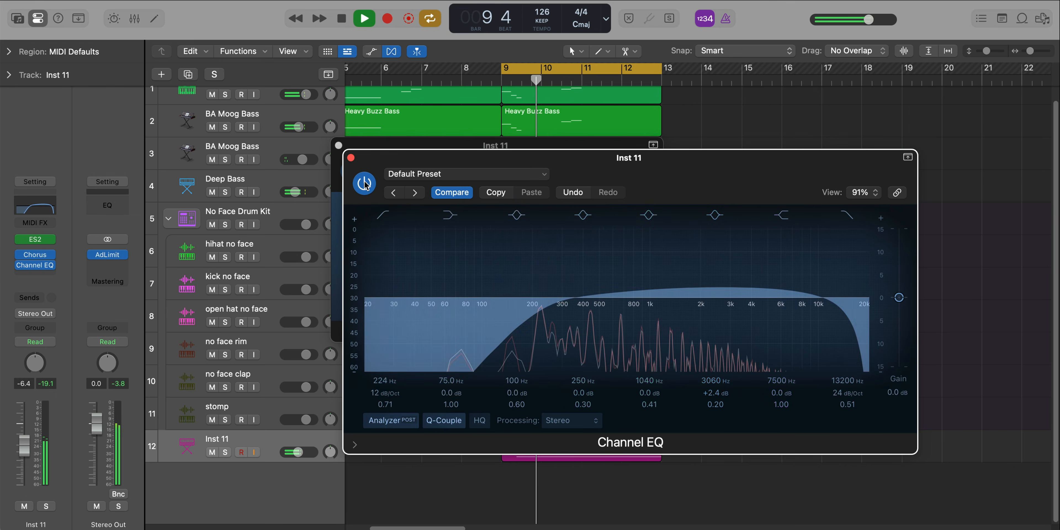
{"action": "left_click", "coordinate": [351, 159]}
{"action": "left_click", "coordinate": [338, 145]}
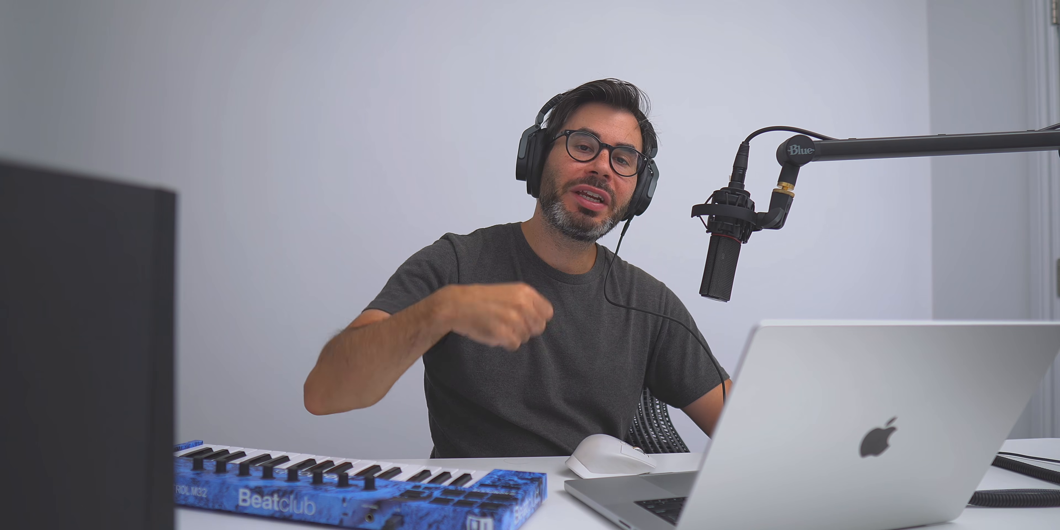
Copy the four bass regions and the Inst 11 region from bar 9 to bar 13.
{"action": "left_click_drag", "start_coordinate": [787, 469], "coordinate": [511, 96]}
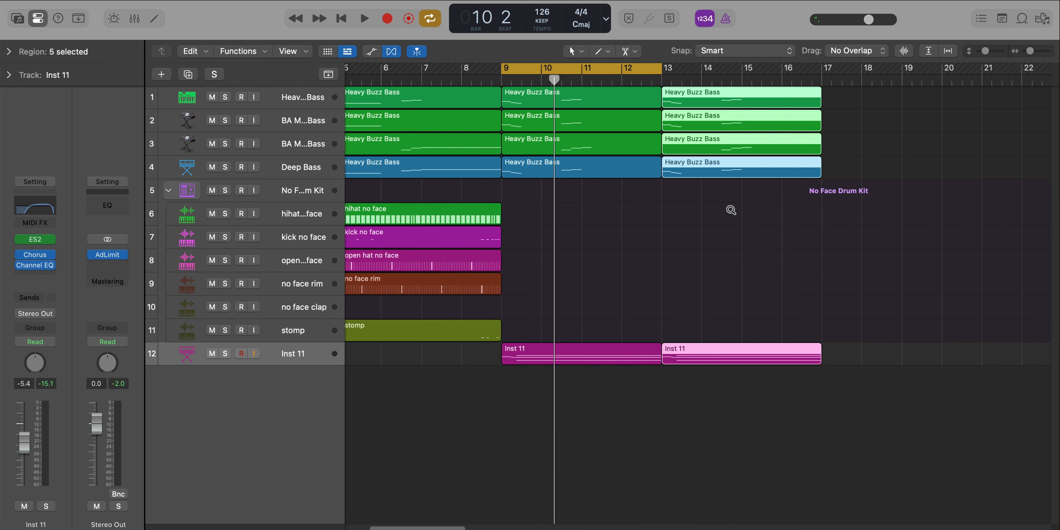
{"action": "left_click", "coordinate": [730, 209], "text": "ctrl+alt"}
{"action": "left_click", "coordinate": [614, 256]}
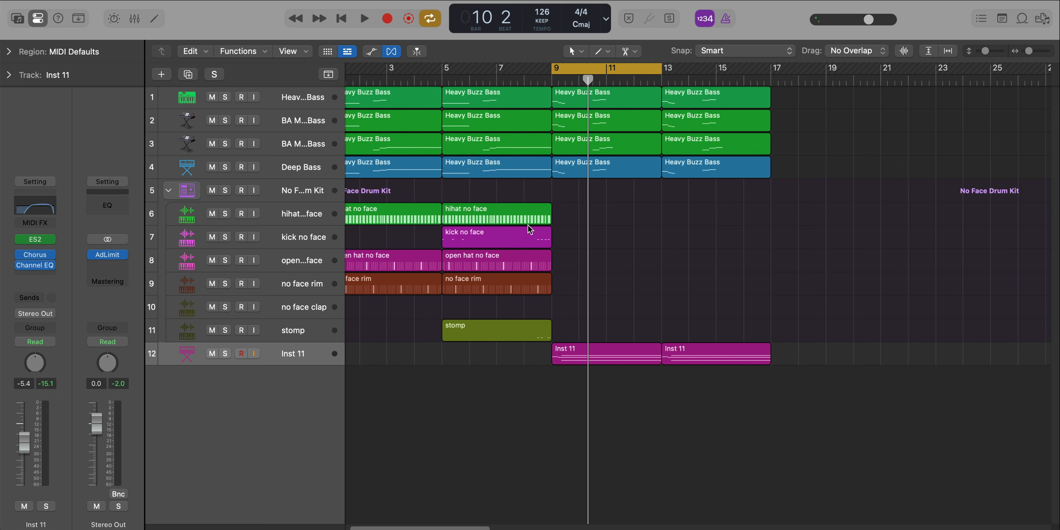
Copy the open hat and rim regions from bar 5 to bar 13 and set the cycle range to bars 13–17.
{"action": "left_click_drag", "start_coordinate": [468, 262], "coordinate": [687, 261]}
{"action": "left_click_drag", "start_coordinate": [503, 285], "coordinate": [719, 294]}
{"action": "key", "text": "super+u"}
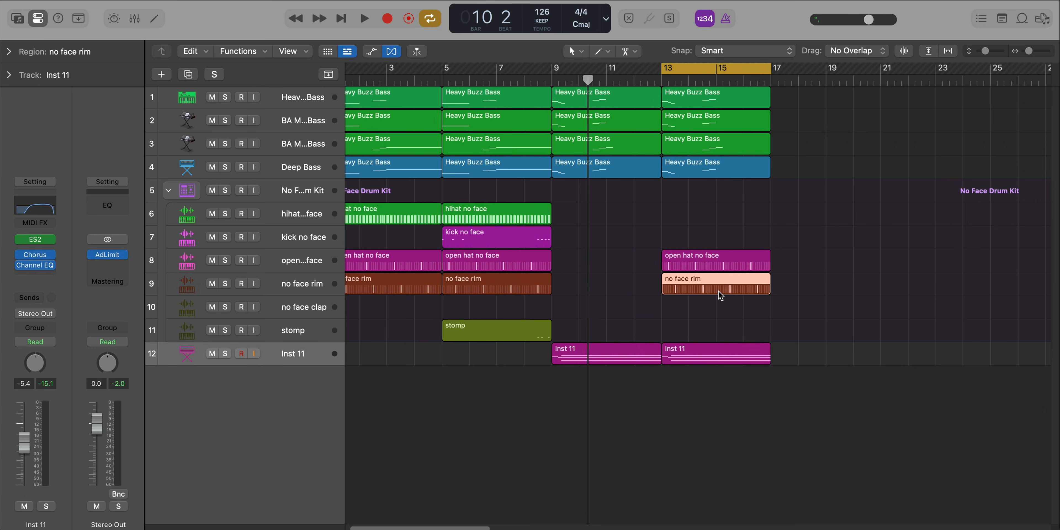
Play the cycled section and lengthen the third note of the track 1 Heavy Buzz Bass region to bar 14 beat 2.
{"action": "key", "text": "space"}
{"action": "scroll", "coordinate": [823, 253], "scroll_direction": "up", "scroll_amount": 1}
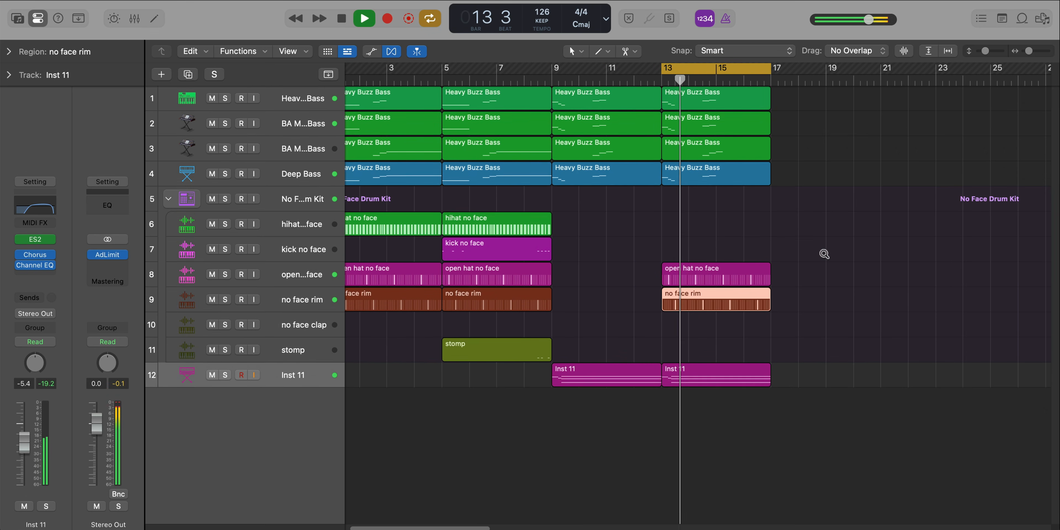
{"action": "scroll", "coordinate": [822, 253], "scroll_direction": "down", "scroll_amount": 3}
{"action": "scroll", "coordinate": [823, 253], "scroll_direction": "up", "scroll_amount": 3}
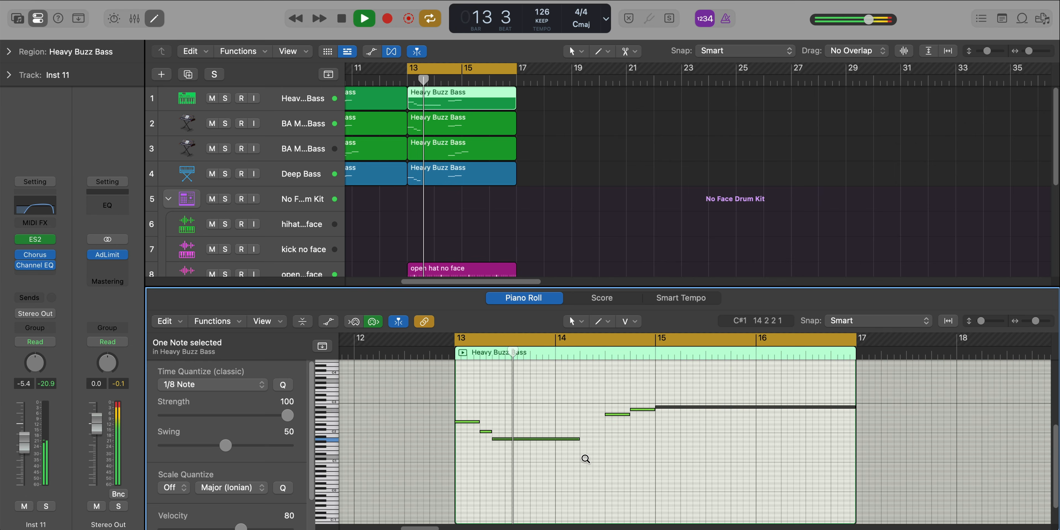
{"action": "scroll", "coordinate": [585, 459], "scroll_direction": "down", "scroll_amount": 1}
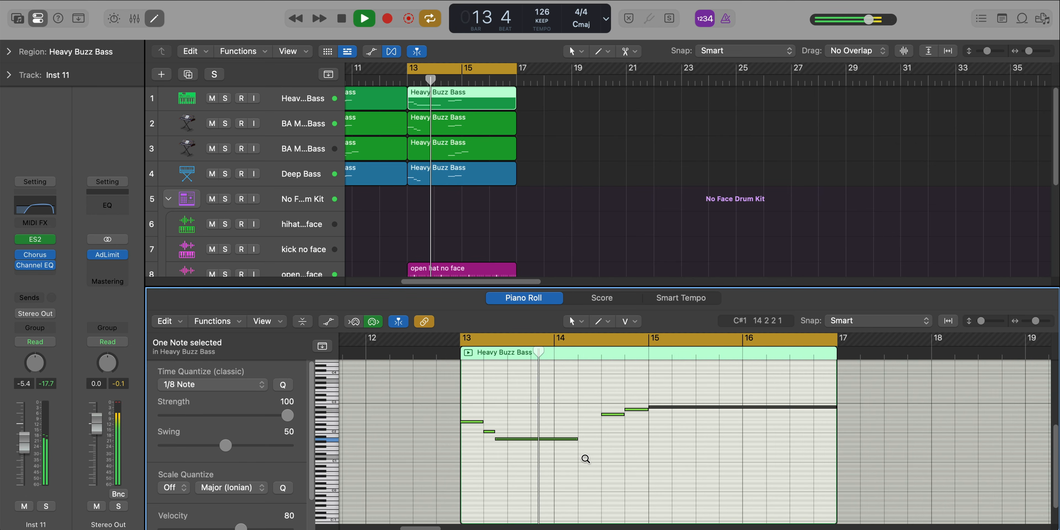
Lengthen the A0 note of the track 2 BA Moog Bass region at bar 13 to three and a half beats.
{"action": "left_click", "coordinate": [452, 129]}
{"action": "key", "text": "space"}
{"action": "left_click_drag", "start_coordinate": [504, 470], "coordinate": [576, 479]}
{"action": "key", "text": "super+z"}
{"action": "key", "text": "space"}
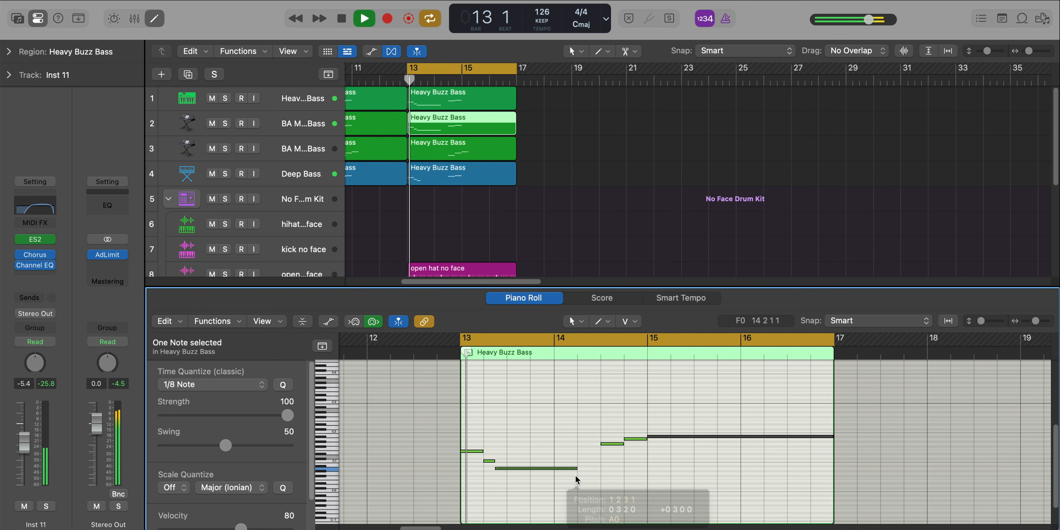
Extend the bar 15 note of the track 3 BA Moog Bass region to the region's end at bar 17.
{"action": "left_click", "coordinate": [442, 156]}
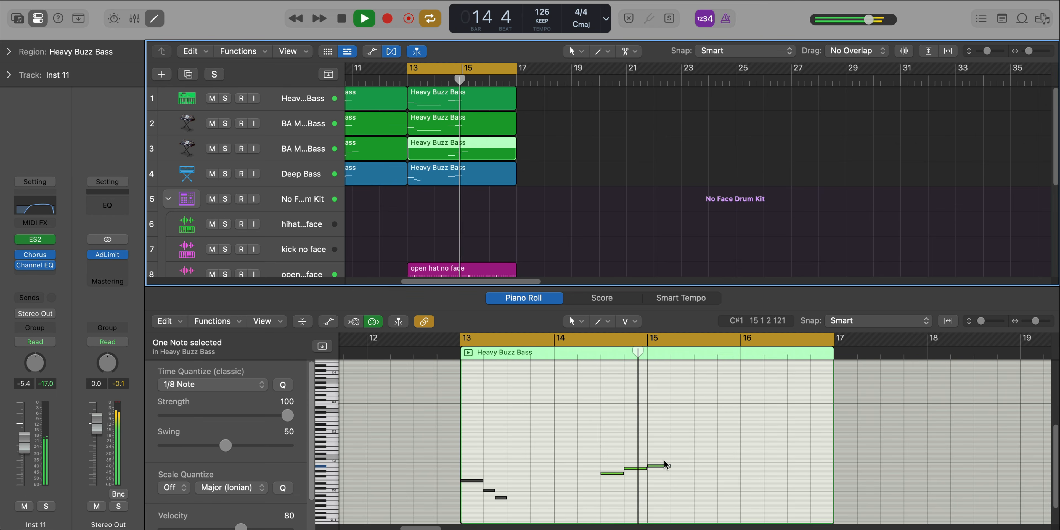
{"action": "key", "text": "space"}
{"action": "left_click_drag", "start_coordinate": [669, 466], "coordinate": [833, 484]}
Select the two short notes before bar 15 in the track 2 BA Moog Bass region and play the section.
{"action": "left_click", "coordinate": [447, 127]}
{"action": "left_click_drag", "start_coordinate": [598, 434], "coordinate": [635, 453]}
{"action": "key", "text": "space"}
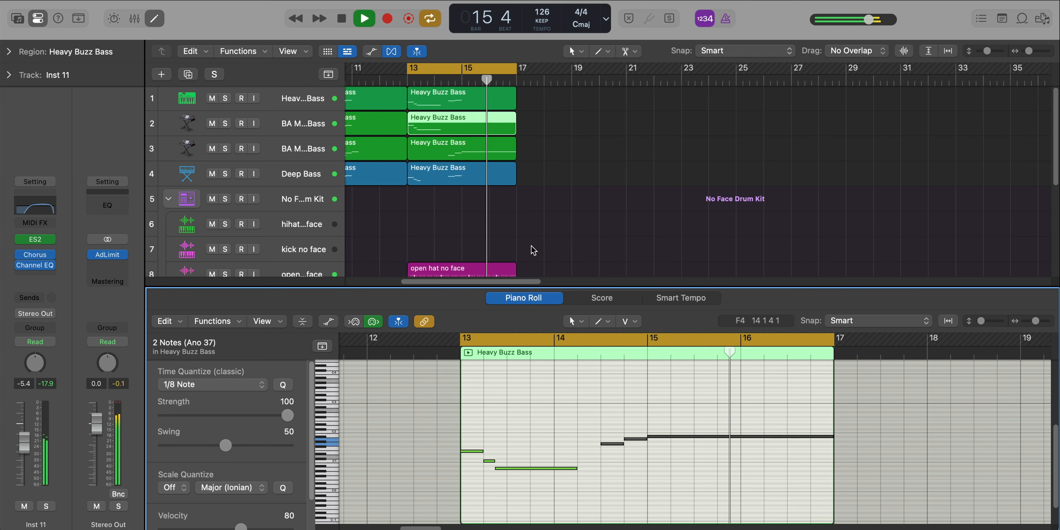
{"action": "key", "text": "space"}
Lengthen the third note of the Deep Bass region at bar 13 to bar 14 beat 2, play it and close the note editor.
{"action": "left_click", "coordinate": [455, 176]}
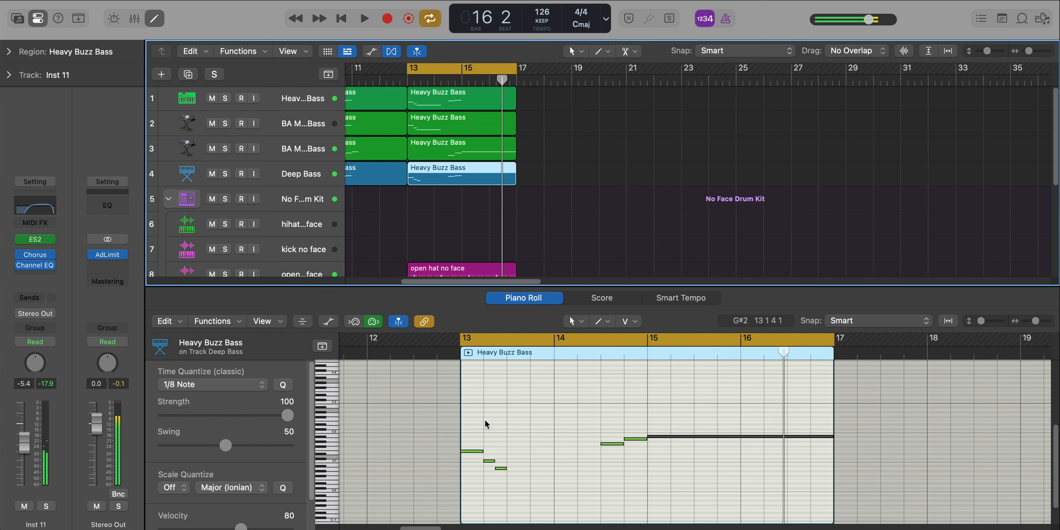
{"action": "left_click_drag", "start_coordinate": [504, 468], "coordinate": [577, 467]}
{"action": "key", "text": "space"}
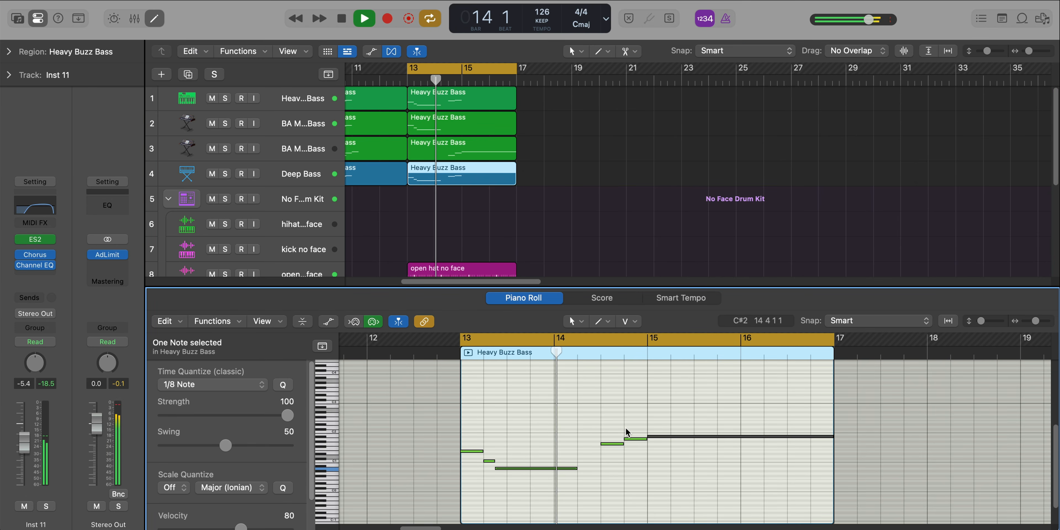
{"action": "key", "text": "p"}
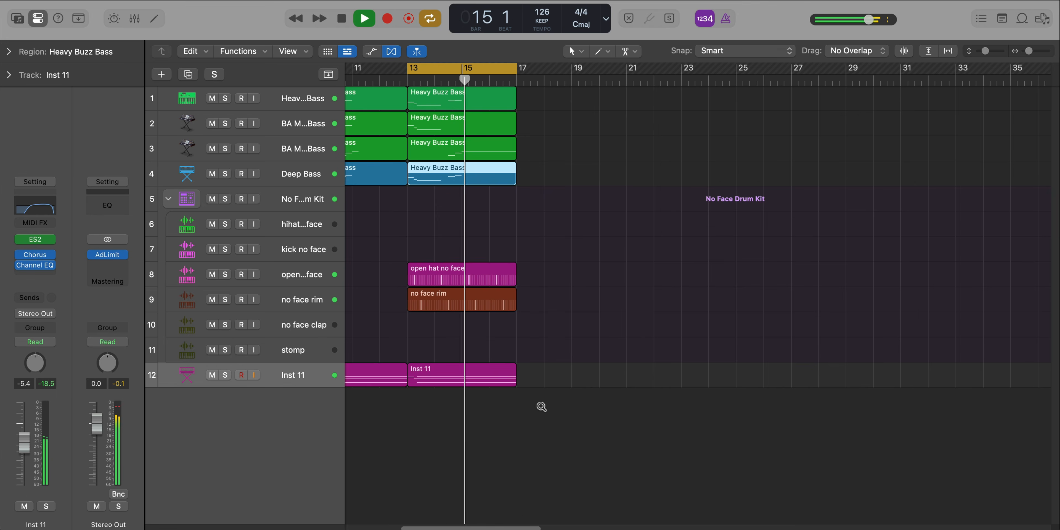
{"action": "scroll", "coordinate": [542, 409], "scroll_direction": "down", "scroll_amount": 2}
{"action": "scroll", "coordinate": [543, 409], "scroll_direction": "left", "scroll_amount": 3}
{"action": "scroll", "coordinate": [542, 408], "scroll_direction": "up", "scroll_amount": 3}
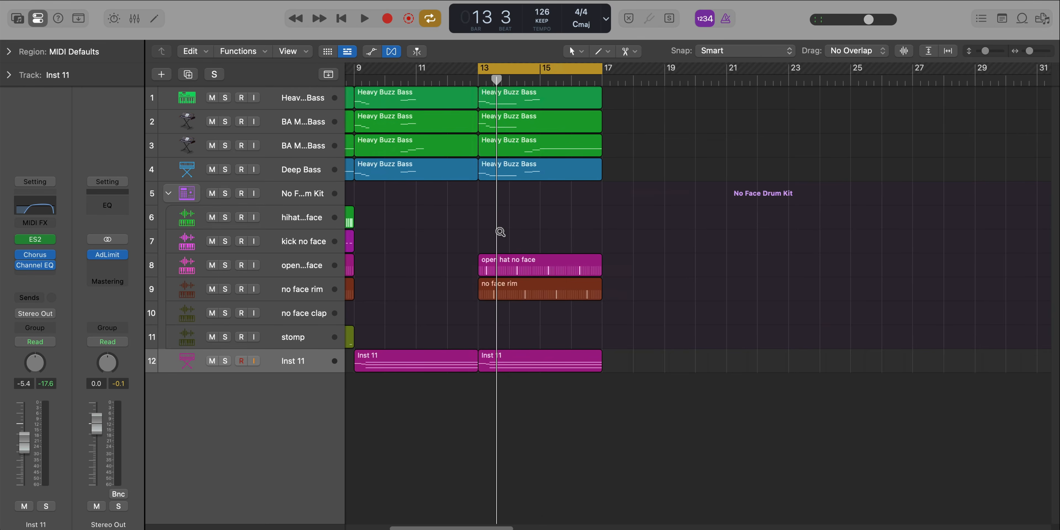
Copy the hihat no face region to bar 13, open it for editing and set its pattern length to 32 steps.
{"action": "scroll", "coordinate": [391, 212], "scroll_direction": "left", "scroll_amount": 3}
{"action": "left_click_drag", "start_coordinate": [392, 212], "coordinate": [611, 224]}
{"action": "key", "text": "e"}
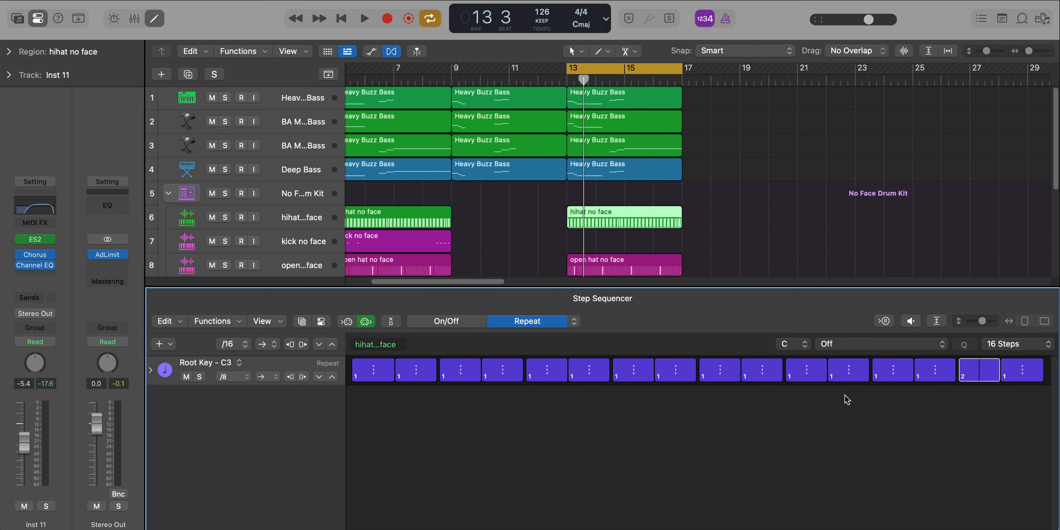
{"action": "left_click", "coordinate": [998, 344]}
{"action": "left_click", "coordinate": [1008, 372]}
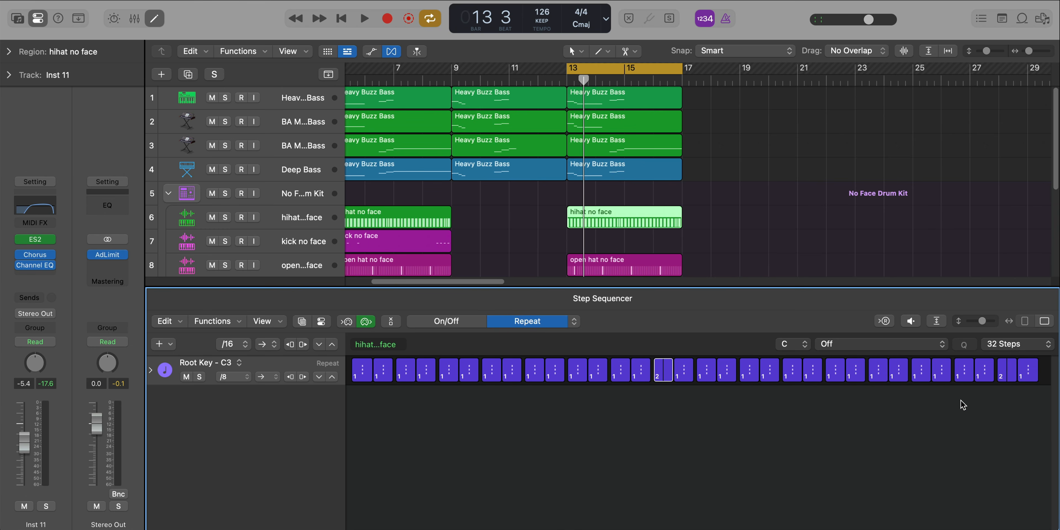
Set the bar 13 hi-hat pattern's note repeats to 4 on step 3 and to 6, 6, 6 and 9 on the last four steps.
{"action": "key", "text": "space"}
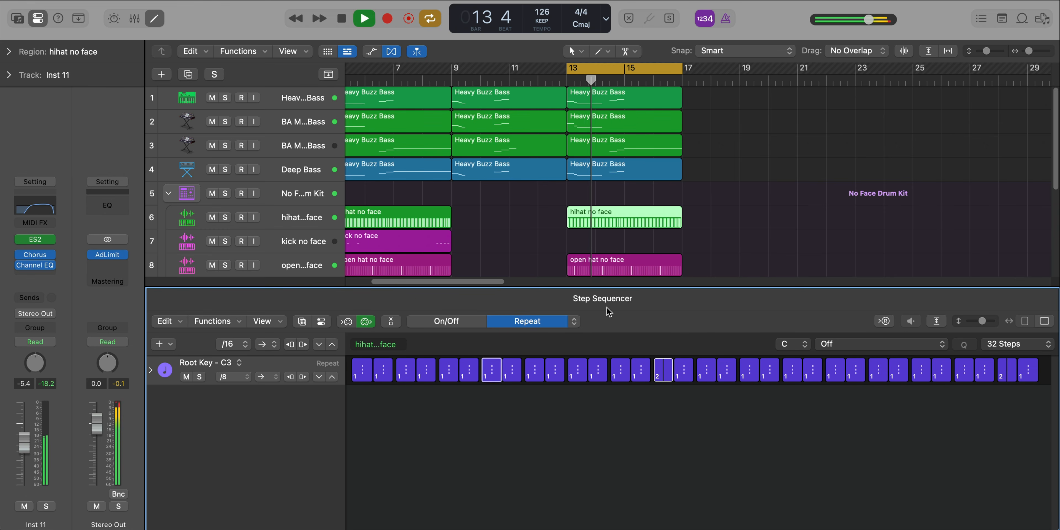
{"action": "key", "text": "space"}
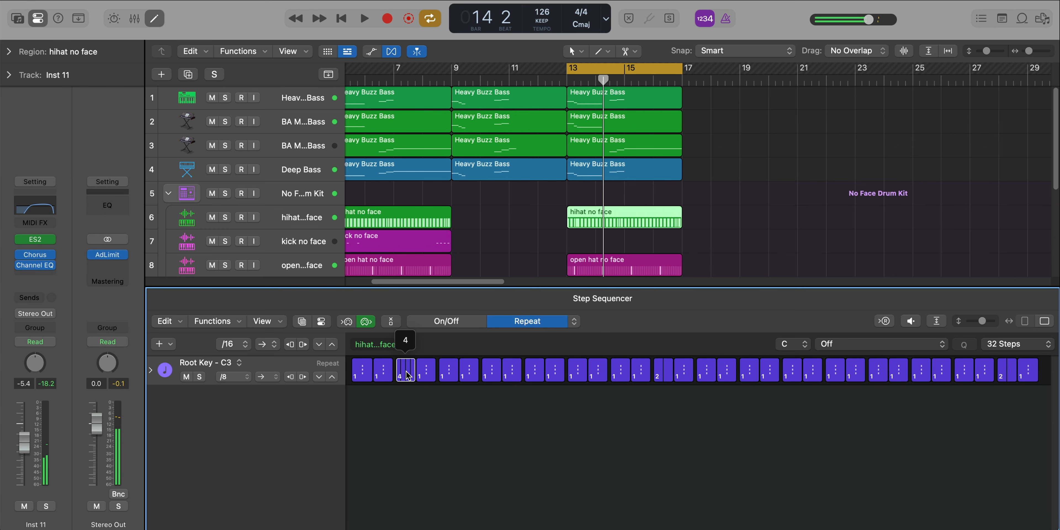
{"action": "key", "text": "space"}
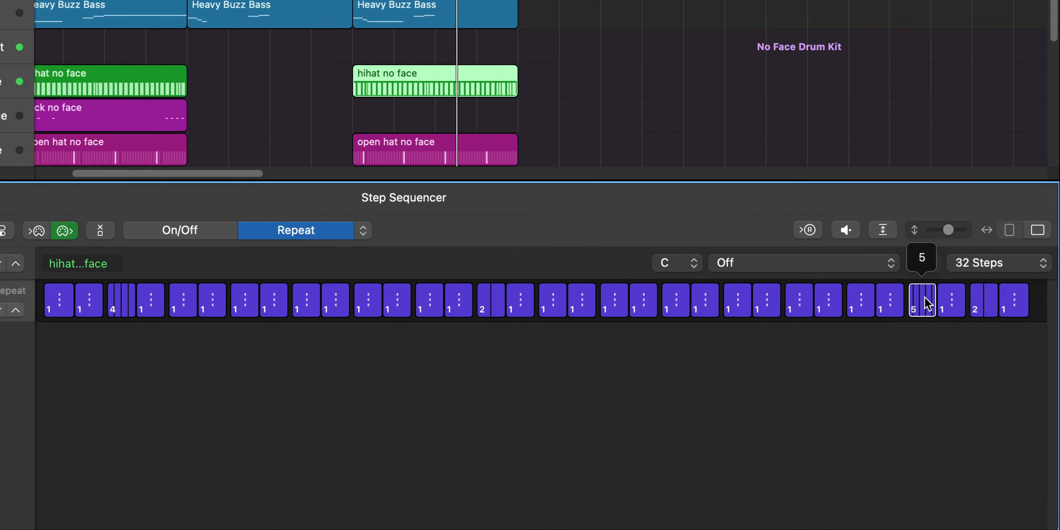
{"action": "mouse_move", "coordinate": [923, 297]}
{"action": "left_mouse_down"}
{"action": "mouse_move", "coordinate": [950, 288]}
{"action": "mouse_move", "coordinate": [992, 300]}
{"action": "mouse_move", "coordinate": [1009, 284]}
{"action": "left_mouse_up"}
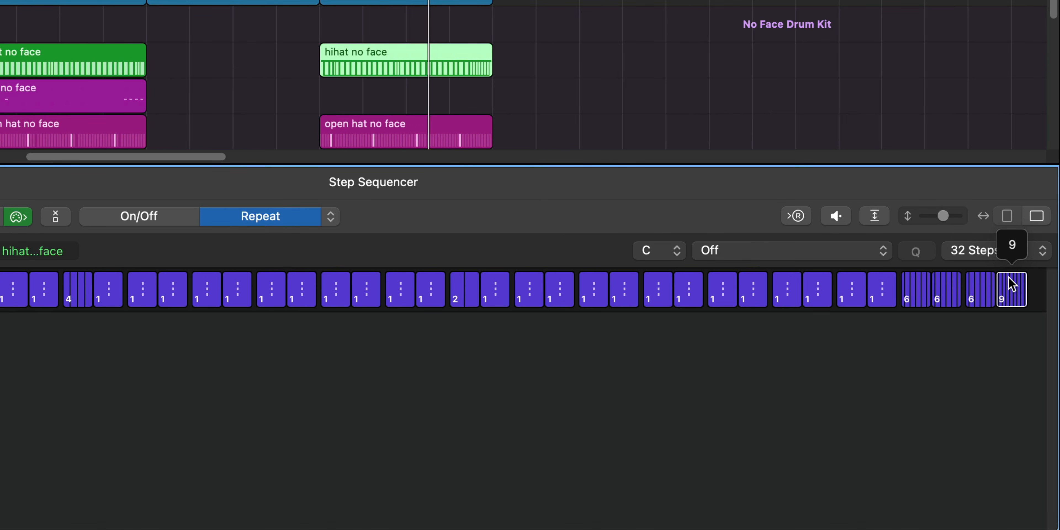
{"action": "key", "text": "space"}
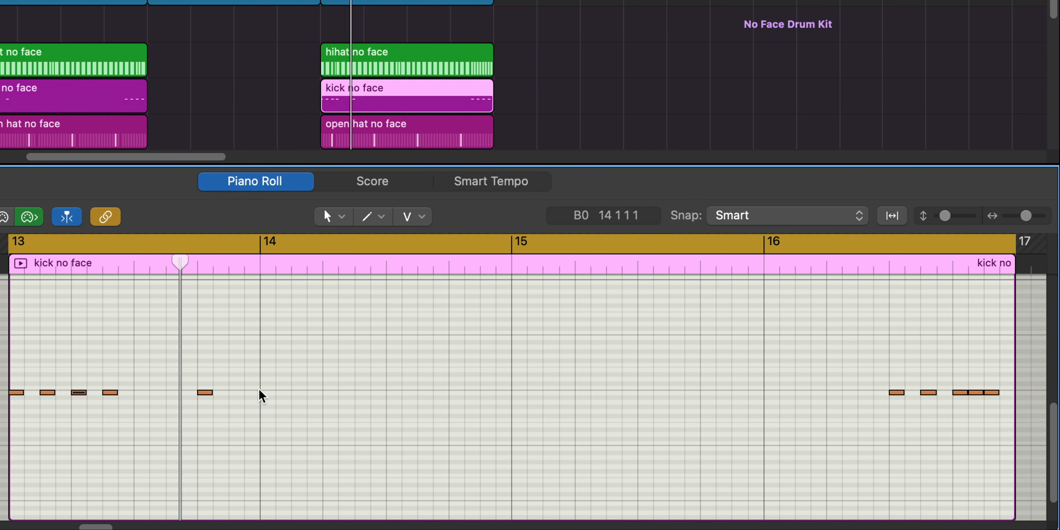
Add B0 kick notes half a beat after bar 13 beat 4, on bar 14 beat 2 and half a beat after bar 14 beat 3.
{"action": "left_click", "coordinate": [233, 393], "text": "super"}
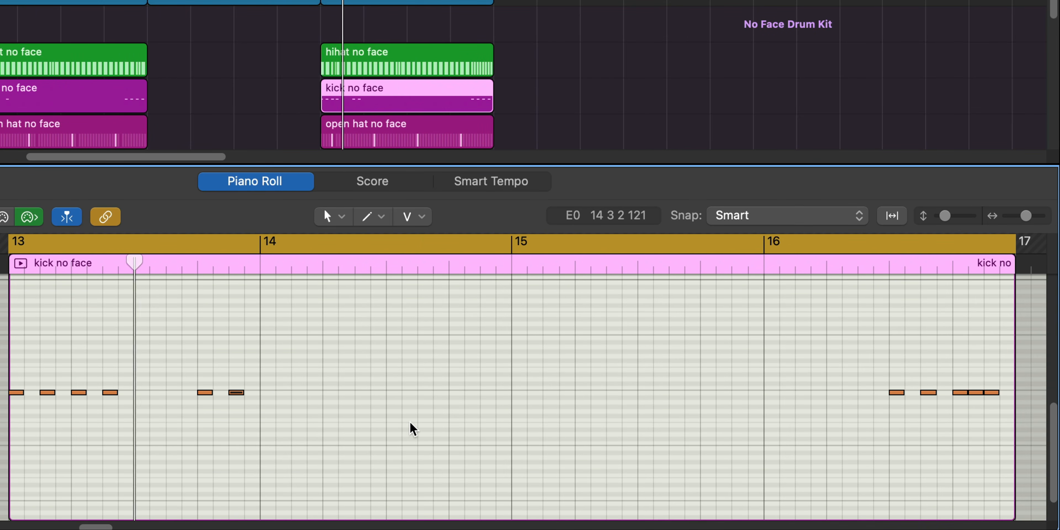
{"action": "left_click", "coordinate": [293, 393], "text": "super"}
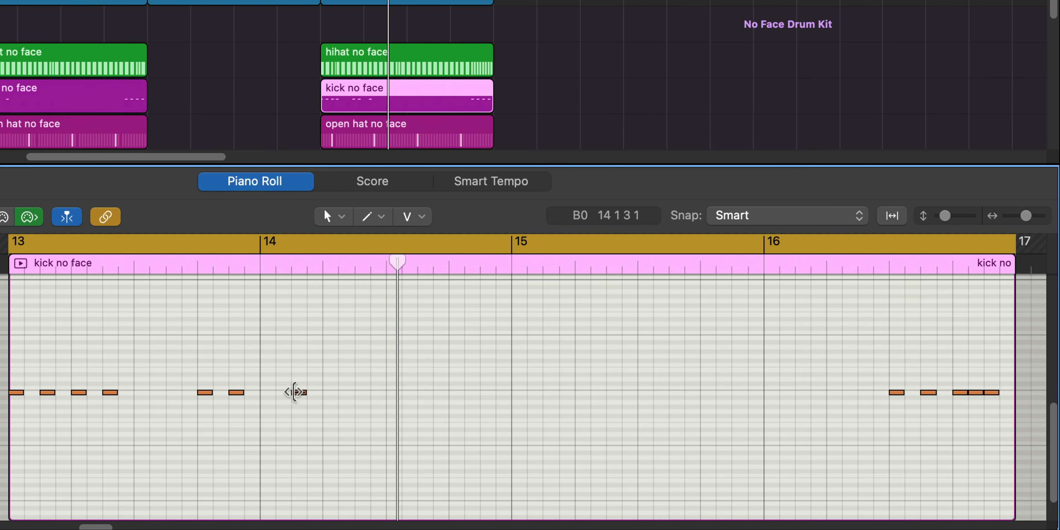
{"action": "key", "text": "space"}
{"action": "key", "text": "space"}
{"action": "key", "text": "BackSpace"}
{"action": "left_click", "coordinate": [325, 393], "text": "super"}
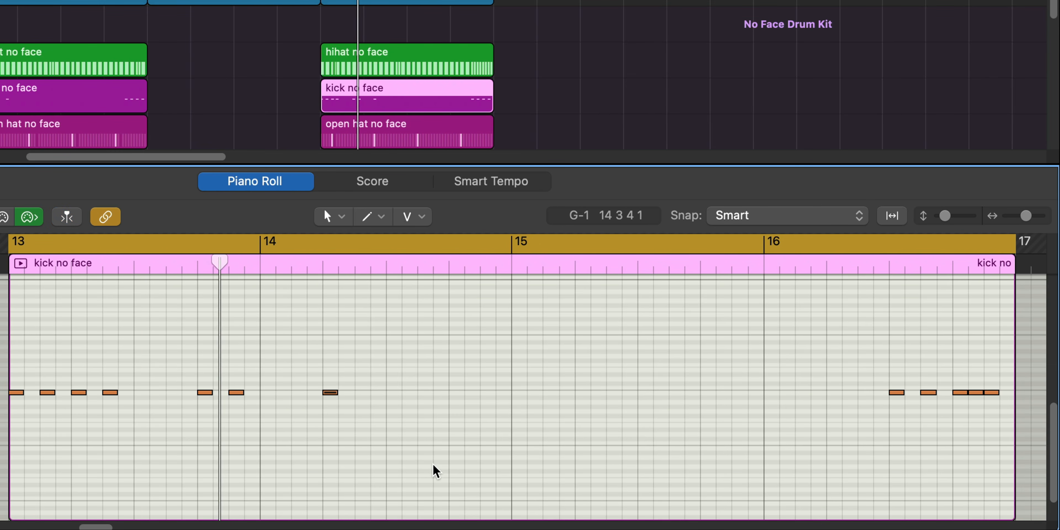
{"action": "left_click", "coordinate": [424, 393], "text": "super"}
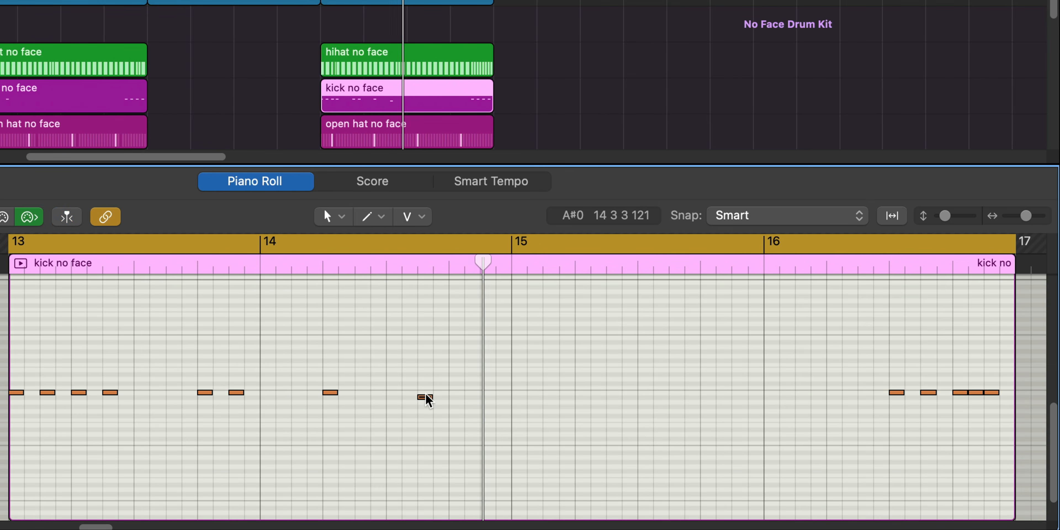
{"action": "left_click_drag", "start_coordinate": [425, 393], "coordinate": [427, 389]}
{"action": "key", "text": "super+z"}
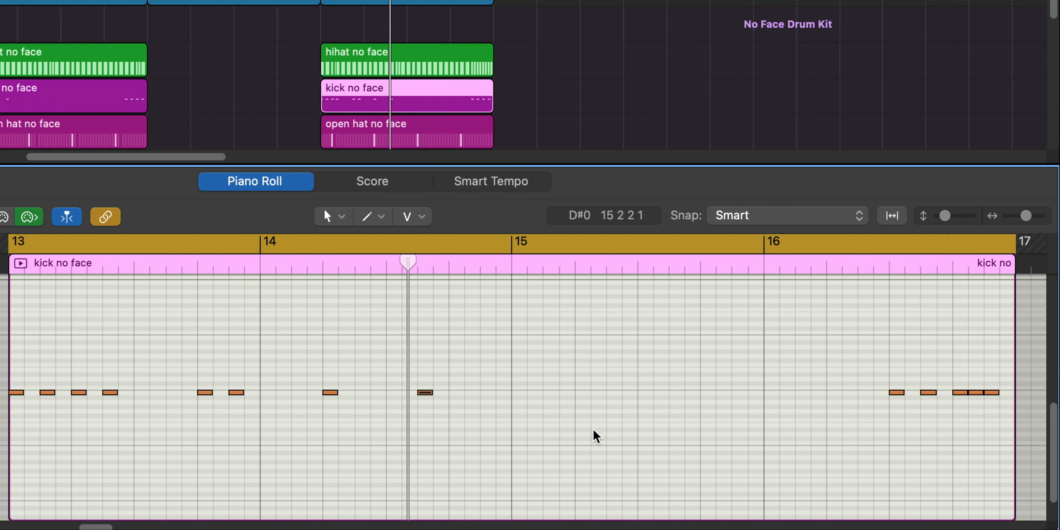
Add C1 kick notes in bar 15 on beat 1, half a beat after beat 2 and on beat 4, and cycle bars 15 to 17.
{"action": "left_click", "coordinate": [520, 387], "text": "super"}
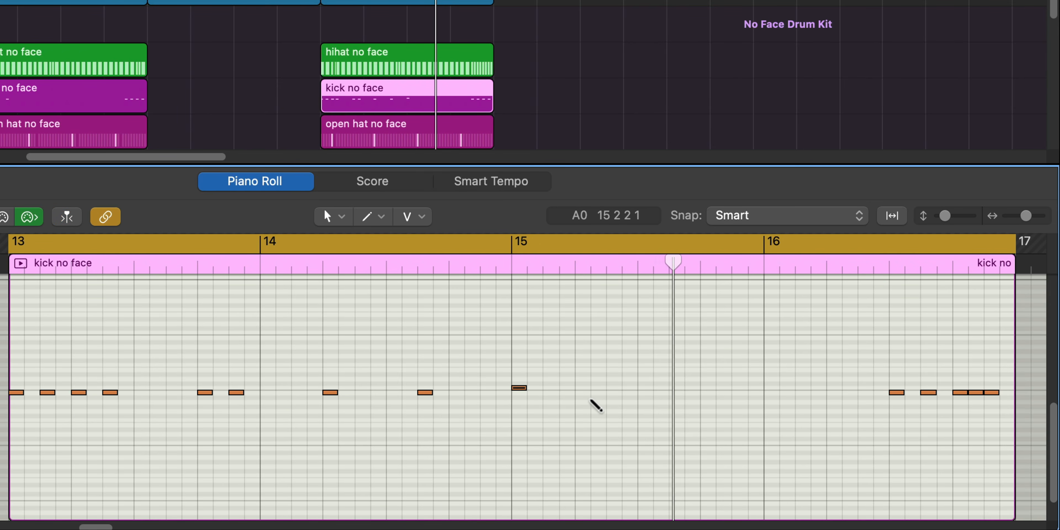
{"action": "left_click", "coordinate": [598, 388], "text": "super"}
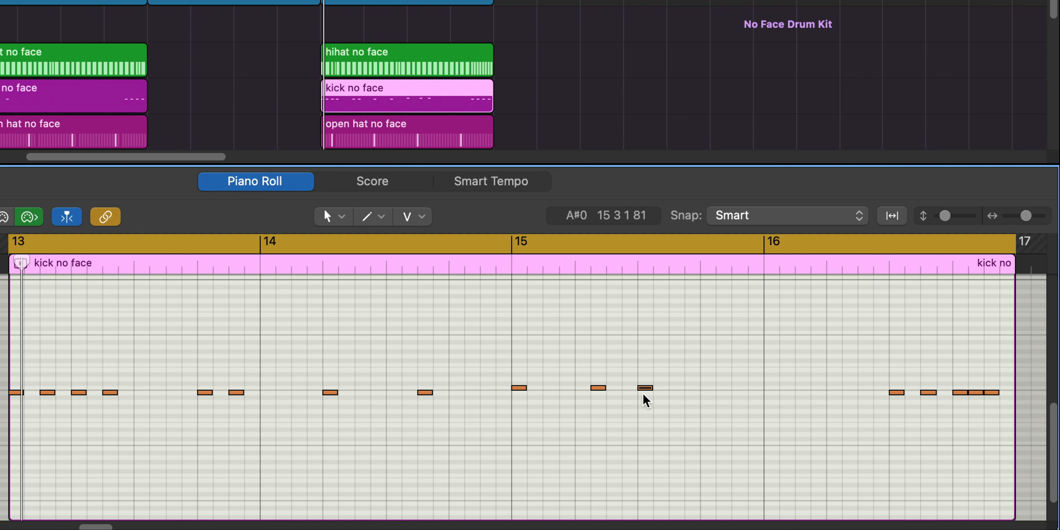
{"action": "key", "text": "Delete"}
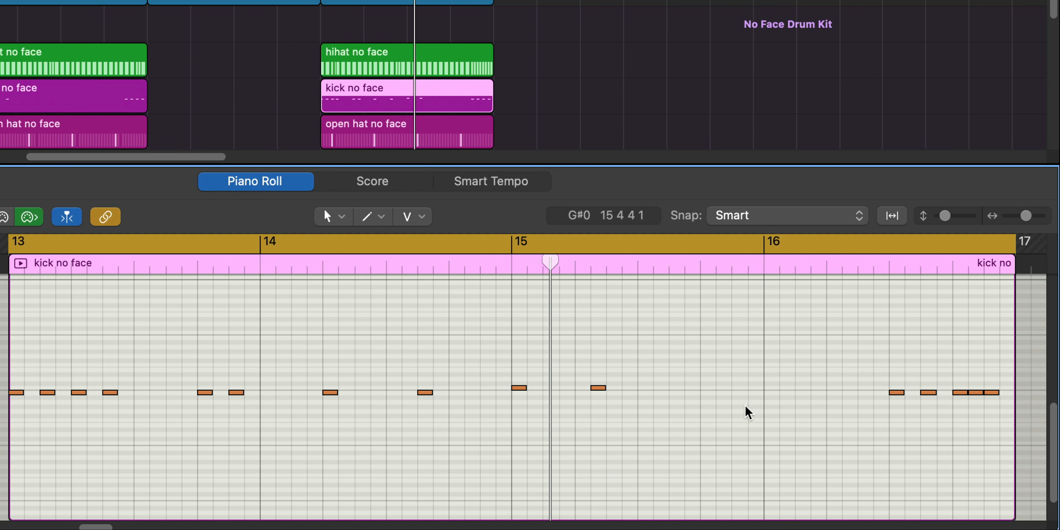
{"action": "left_click", "coordinate": [706, 388], "text": "super"}
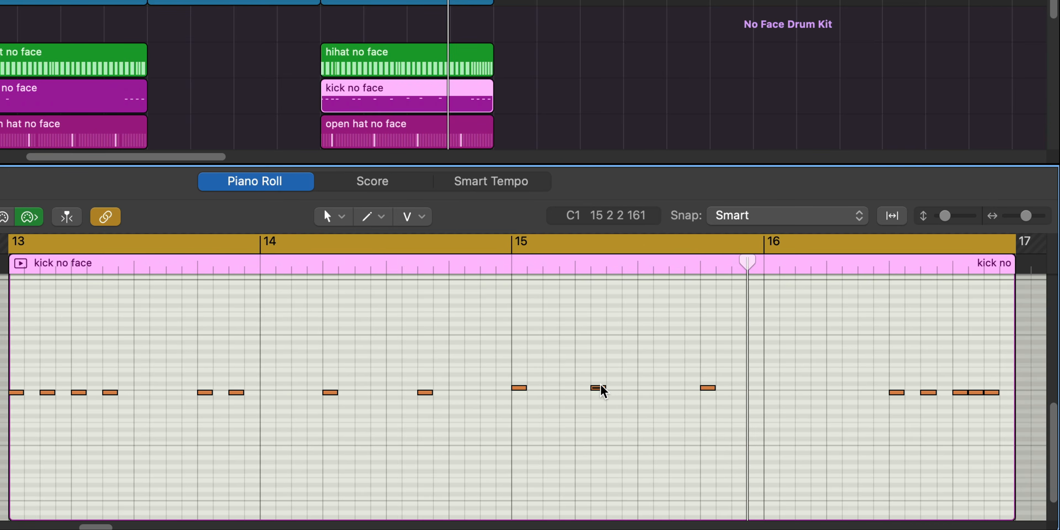
{"action": "left_click_drag", "start_coordinate": [601, 388], "coordinate": [620, 390]}
{"action": "left_click_drag", "start_coordinate": [570, 247], "coordinate": [992, 277]}
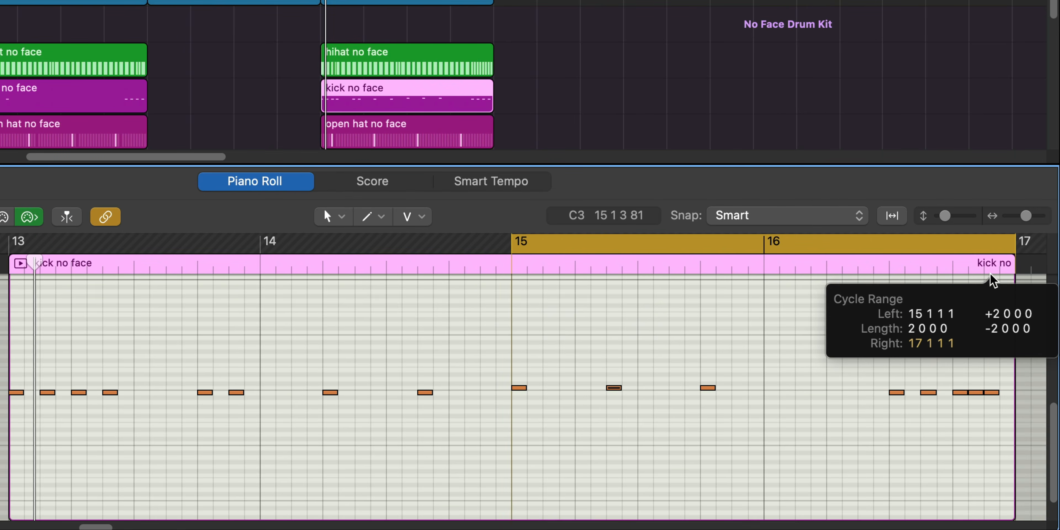
{"action": "key", "text": "space"}
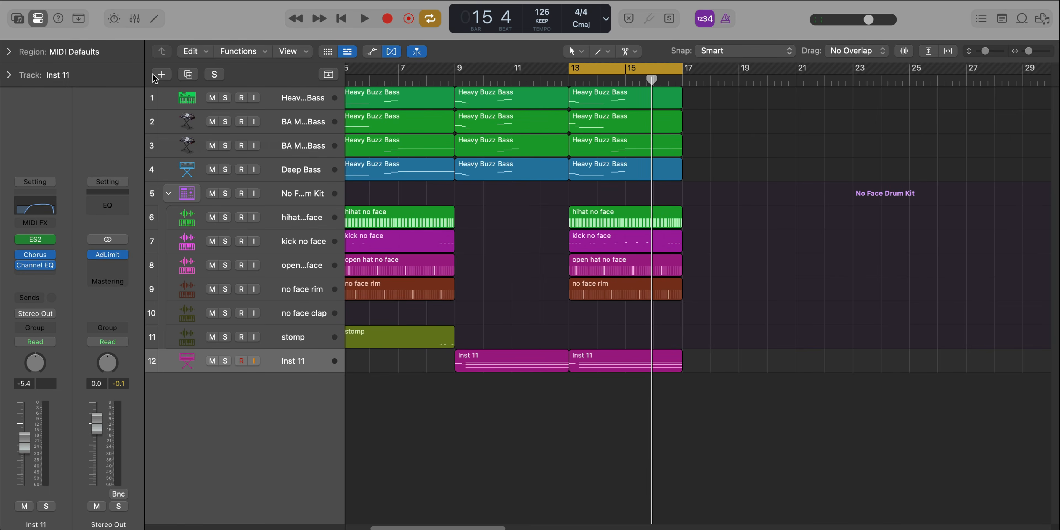
Create a software instrument track with Alchemy, search its presets for "completely" and load Completely VA Suitcase.
{"action": "left_click", "coordinate": [163, 74]}
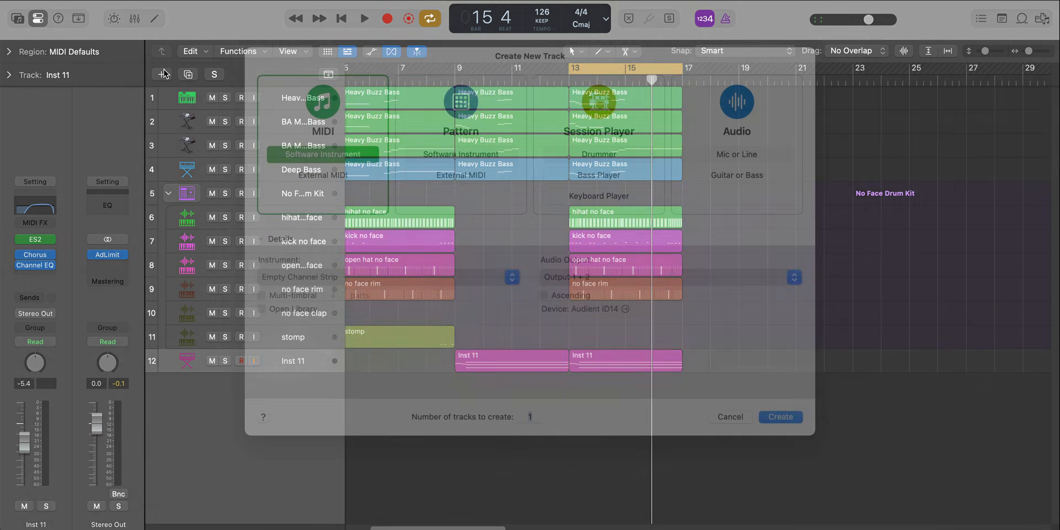
{"action": "key", "text": "Return"}
{"action": "left_click", "coordinate": [35, 251]}
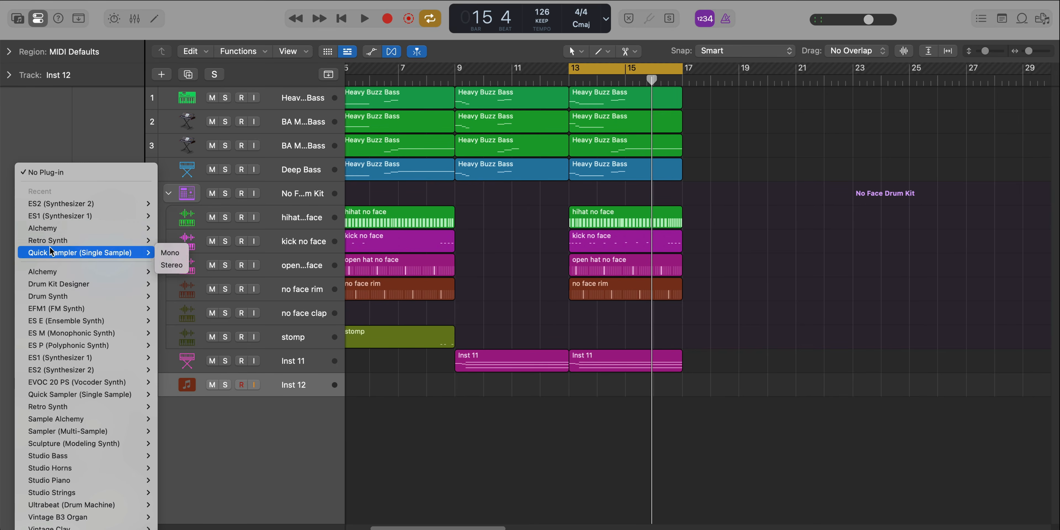
{"action": "left_click", "coordinate": [52, 229]}
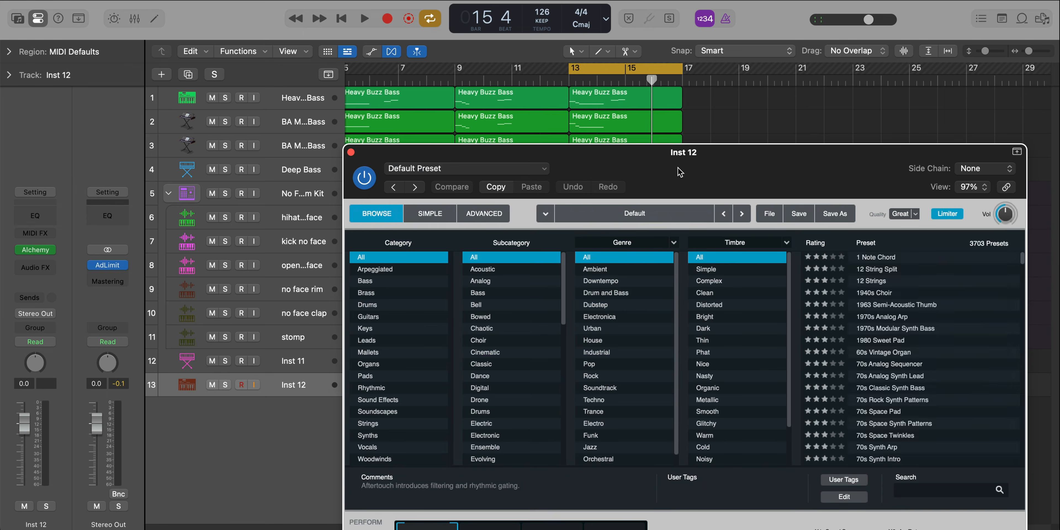
{"action": "type", "text": "co"}
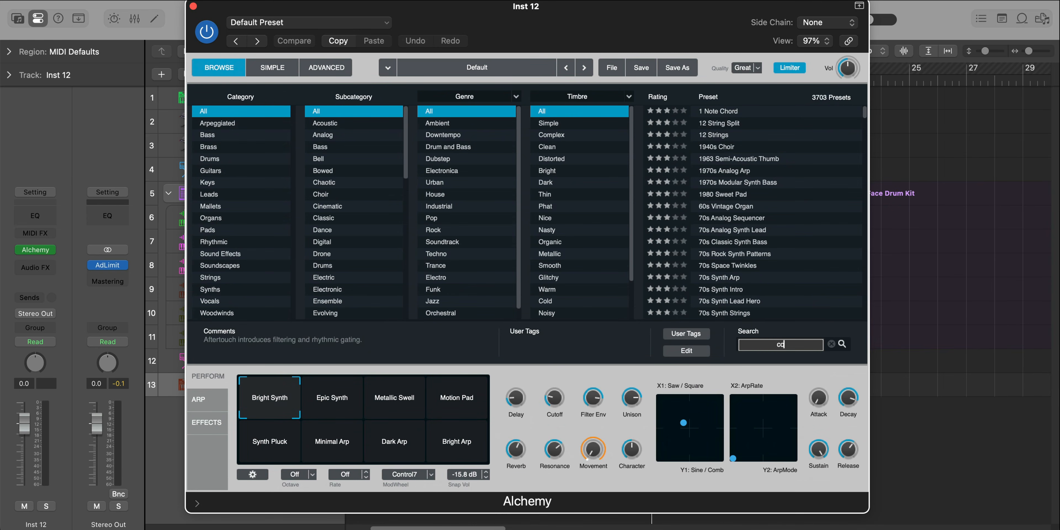
{"action": "type", "text": "mpletely"}
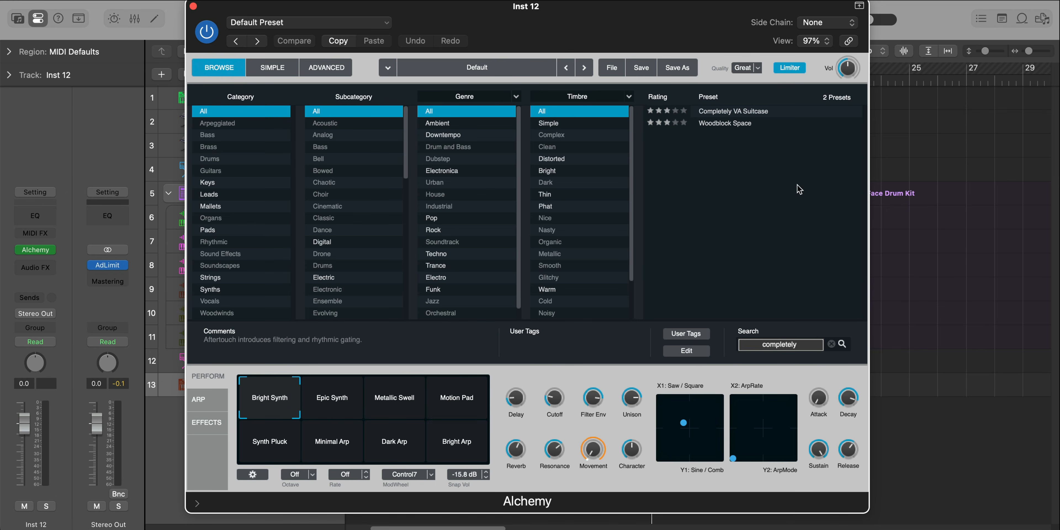
{"action": "left_click", "coordinate": [754, 111]}
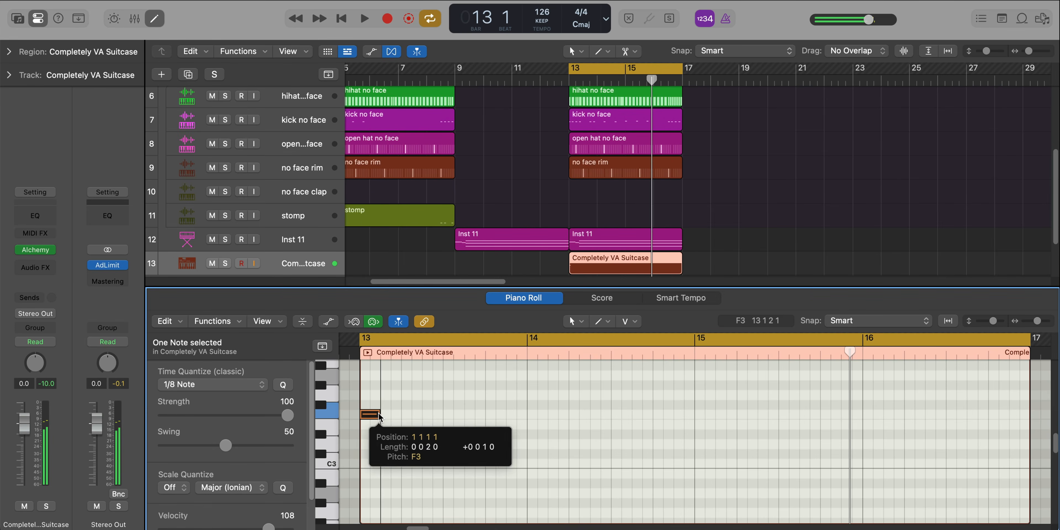
Write half-beat notes F3 on beat 1 and E3 on beat 3 of bar 13 in the Completely VA Suitcase region, repeated in every bar to bar 17.
{"action": "left_click_drag", "start_coordinate": [369, 415], "coordinate": [370, 414]}
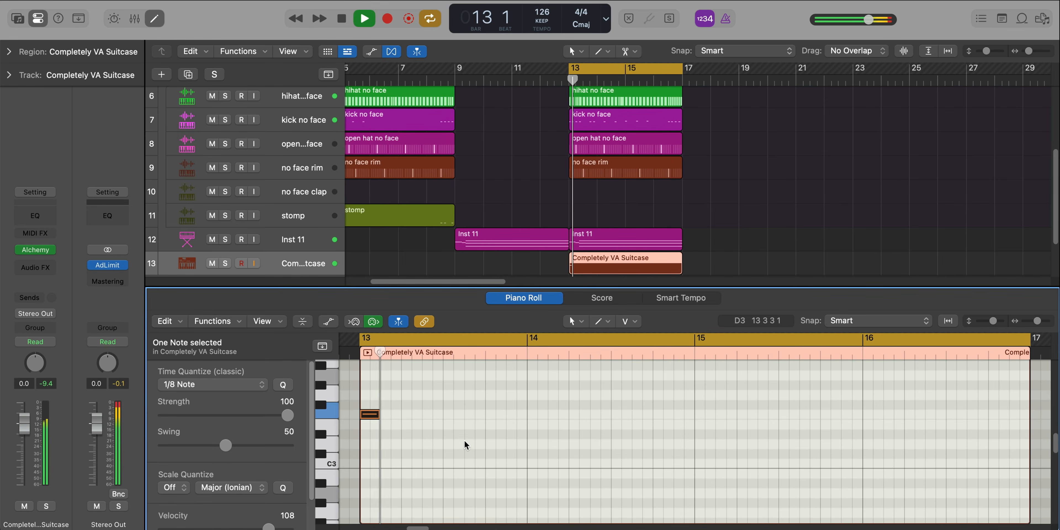
{"action": "left_click", "coordinate": [443, 424]}
{"action": "left_click_drag", "start_coordinate": [536, 450], "coordinate": [358, 399]}
{"action": "key", "text": "space"}
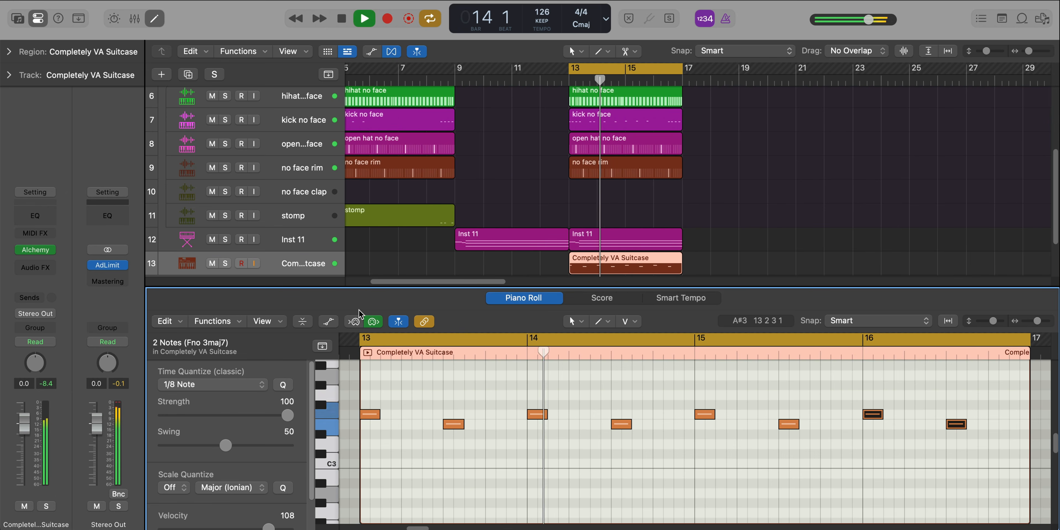
{"action": "key", "text": "p"}
{"action": "key", "text": "super+Down"}
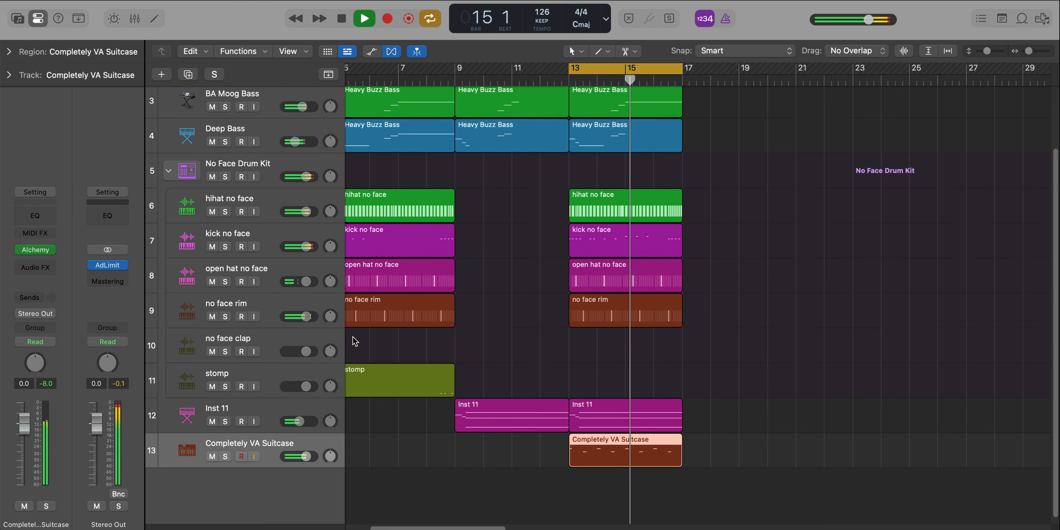
{"action": "key", "text": "super+Up"}
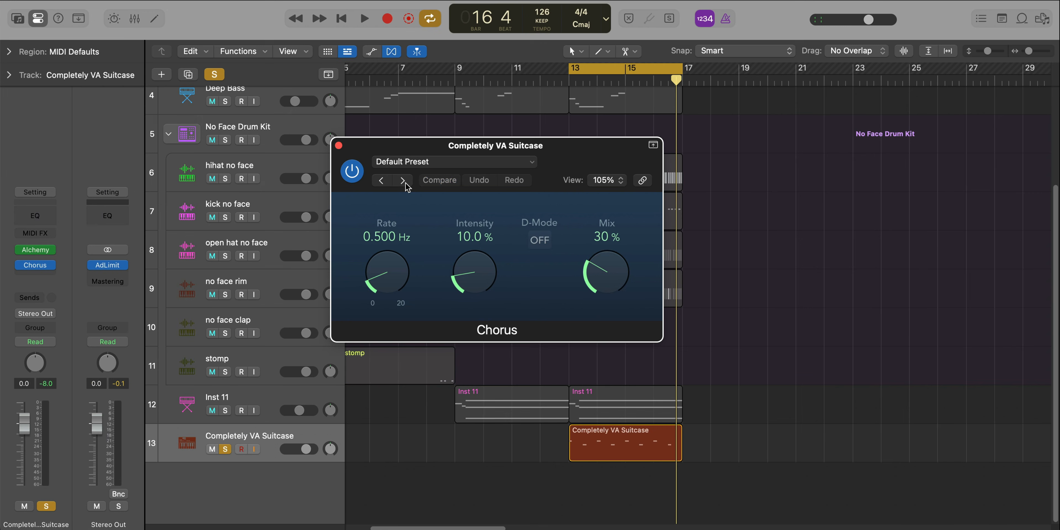
Choose the Mega Wide Chorus preset for the Completely VA Suitcase track's Chorus and play the soloed part.
{"action": "left_click", "coordinate": [403, 181]}
{"action": "left_click", "coordinate": [403, 181]}
{"action": "left_click", "coordinate": [403, 181]}
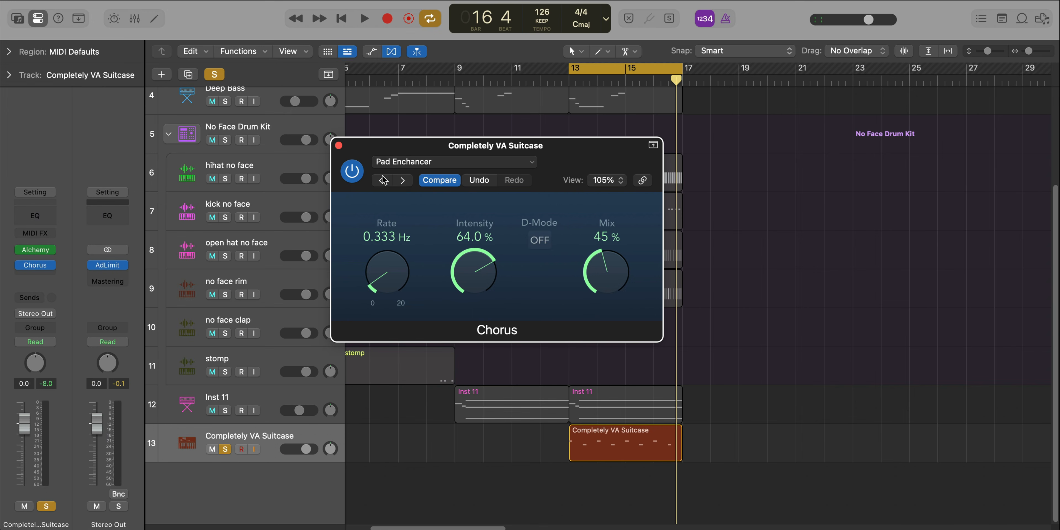
{"action": "left_click", "coordinate": [382, 180]}
{"action": "key", "text": "space"}
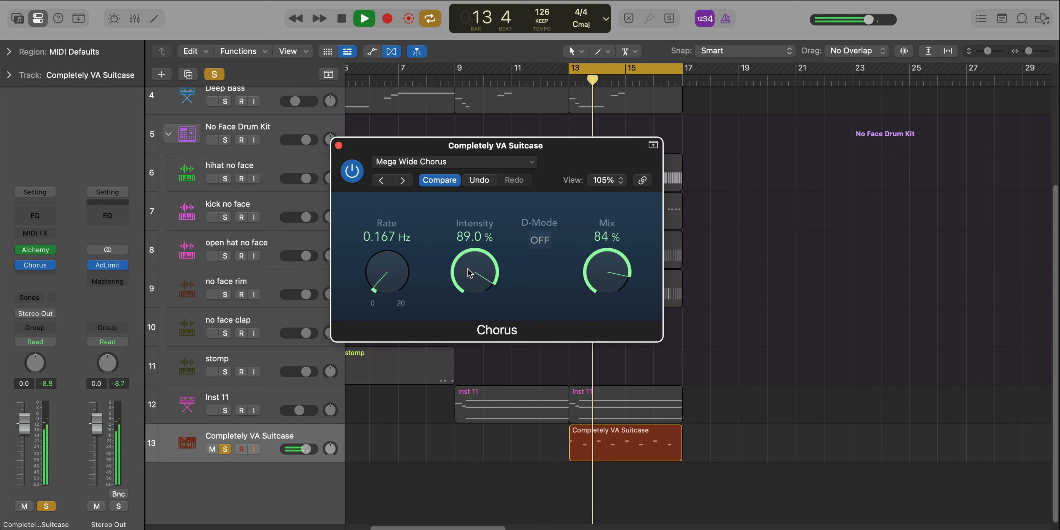
{"action": "key", "text": "space"}
Add a Channel EQ to the Completely VA Suitcase track with a 24 dB/Oct high cut at about 1050 Hz and close both effect windows.
{"action": "left_click", "coordinate": [35, 216]}
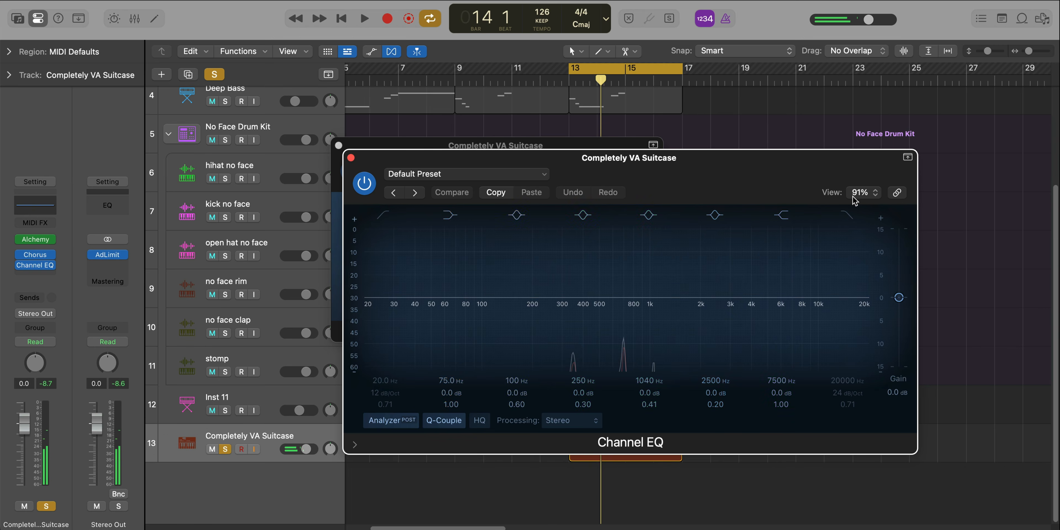
{"action": "key", "text": "space"}
{"action": "left_click_drag", "start_coordinate": [847, 382], "coordinate": [847, 411]}
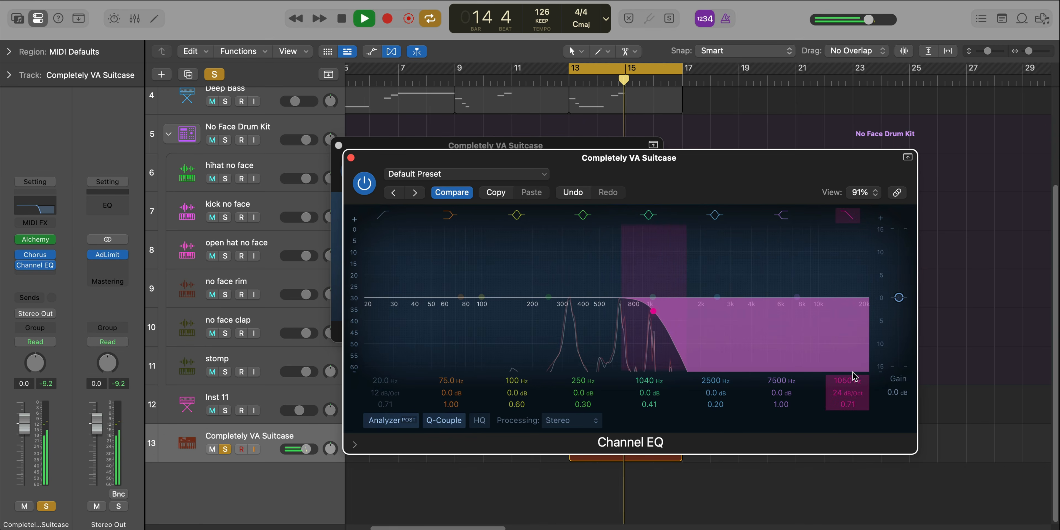
{"action": "left_click", "coordinate": [338, 146]}
{"action": "left_click", "coordinate": [351, 157]}
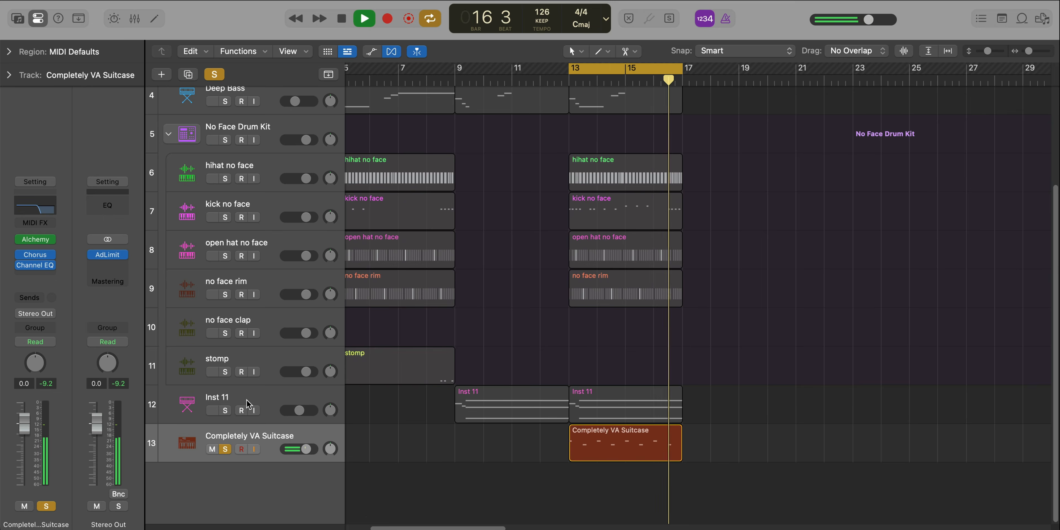
Unsolo the Completely VA Suitcase track and lower its volume to sit in the mix.
{"action": "left_click", "coordinate": [224, 449]}
{"action": "left_click_drag", "start_coordinate": [305, 448], "coordinate": [284, 448]}
{"action": "left_click_drag", "start_coordinate": [16, 449], "coordinate": [18, 454]}
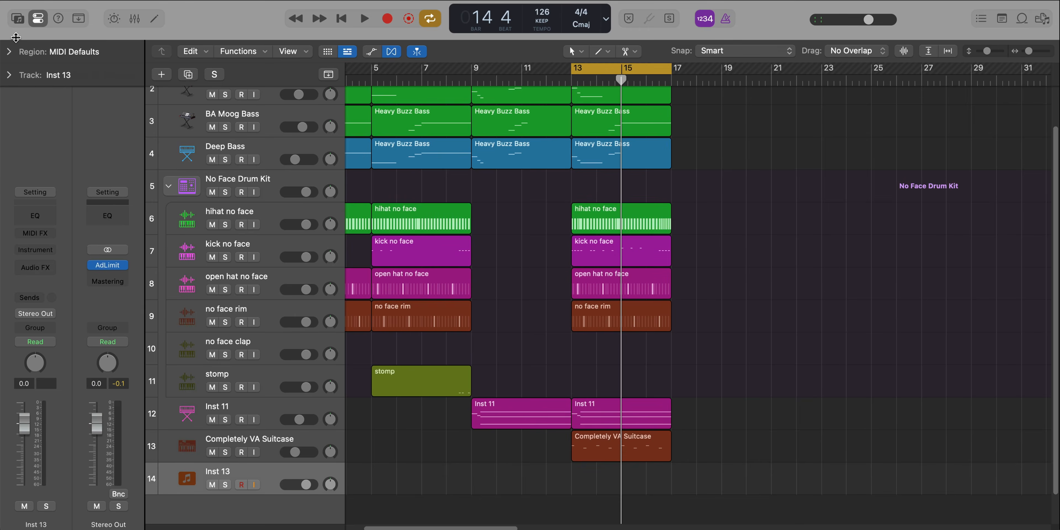
Load the Daylight Piano patch from the processed pianos onto the Inst 13 track and close the sound library.
{"action": "left_click", "coordinate": [17, 19]}
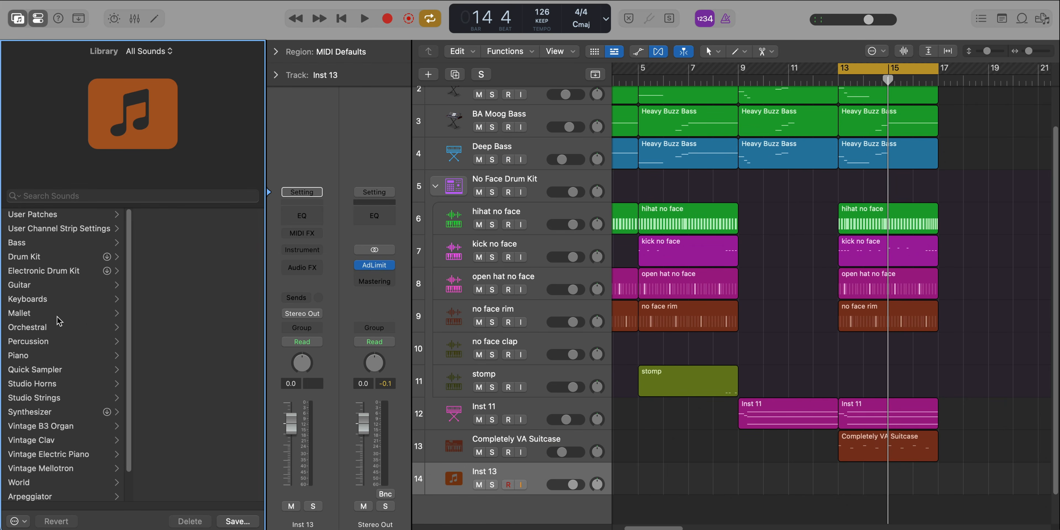
{"action": "left_click", "coordinate": [25, 356]}
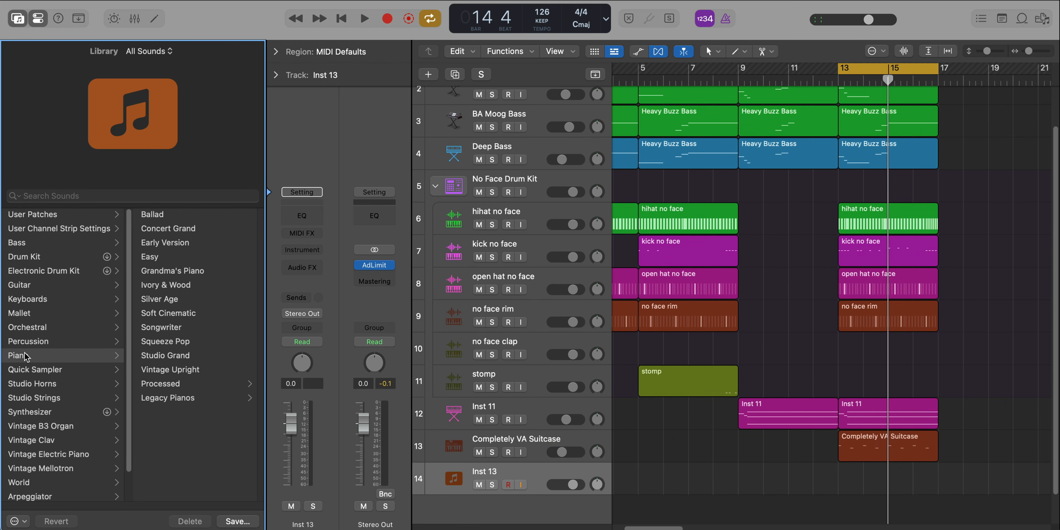
{"action": "left_click", "coordinate": [159, 385]}
{"action": "left_click", "coordinate": [160, 327]}
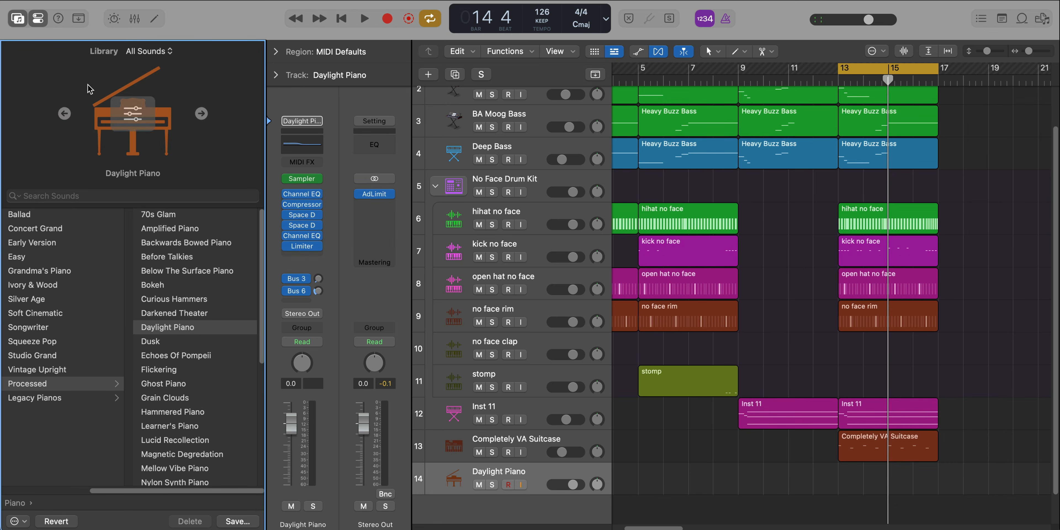
{"action": "left_click", "coordinate": [13, 20]}
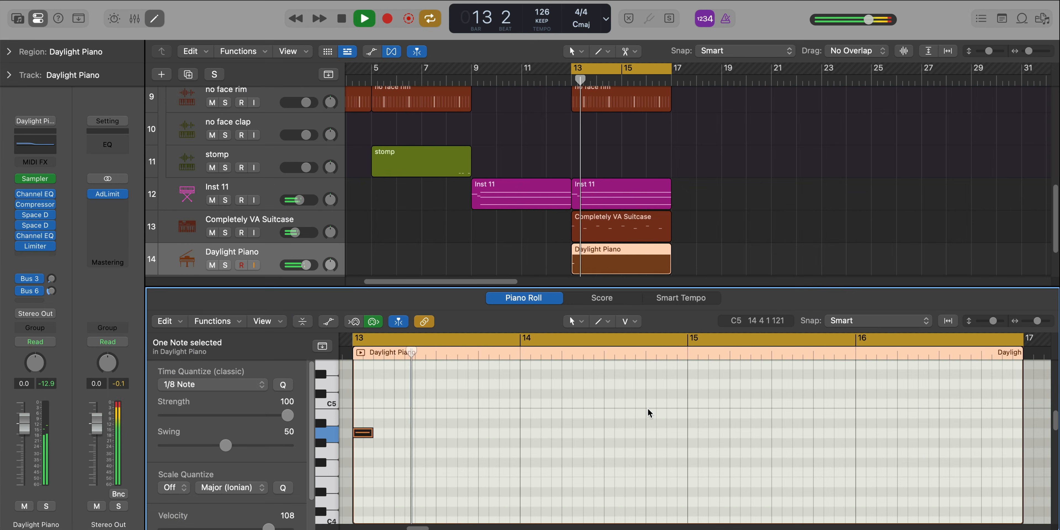
Add half-beat notes G4 at bar 14 and A4 on beat 3 of bar 14, and repeat the three-note pattern from bar 15.
{"action": "left_click", "coordinate": [522, 451], "text": "super"}
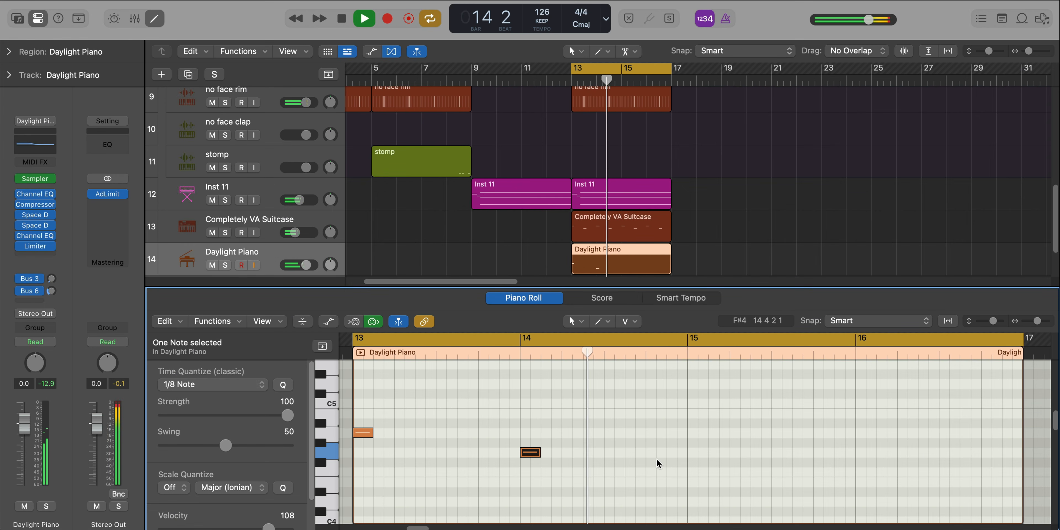
{"action": "key", "text": "space"}
{"action": "key", "text": "space"}
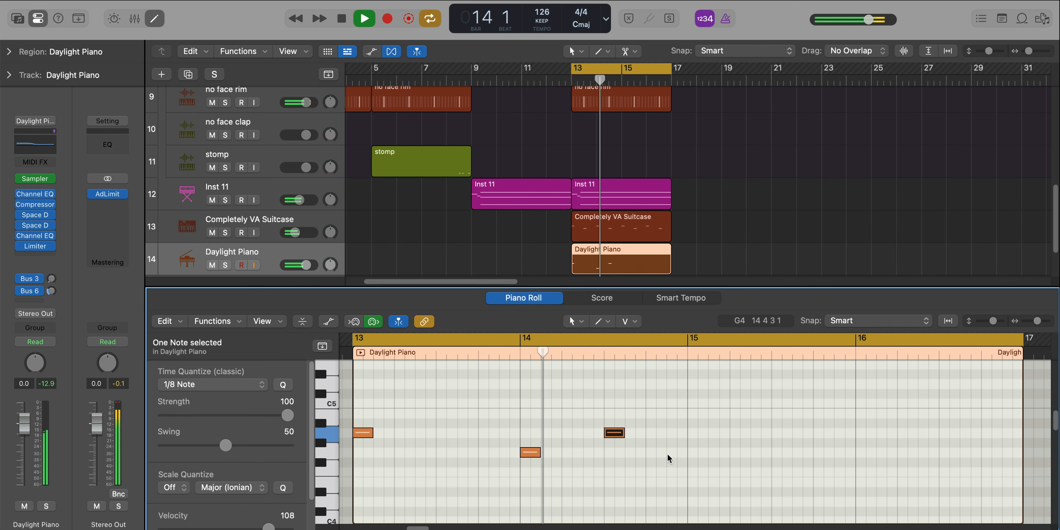
{"action": "key", "text": "space"}
{"action": "left_click_drag", "start_coordinate": [720, 483], "coordinate": [355, 415]}
{"action": "key", "text": "super+r"}
Copy all six Daylight Piano notes one octave lower and play the part.
{"action": "scroll", "coordinate": [491, 419], "scroll_direction": "down", "scroll_amount": 5}
{"action": "scroll", "coordinate": [407, 432], "scroll_direction": "down", "scroll_amount": 4}
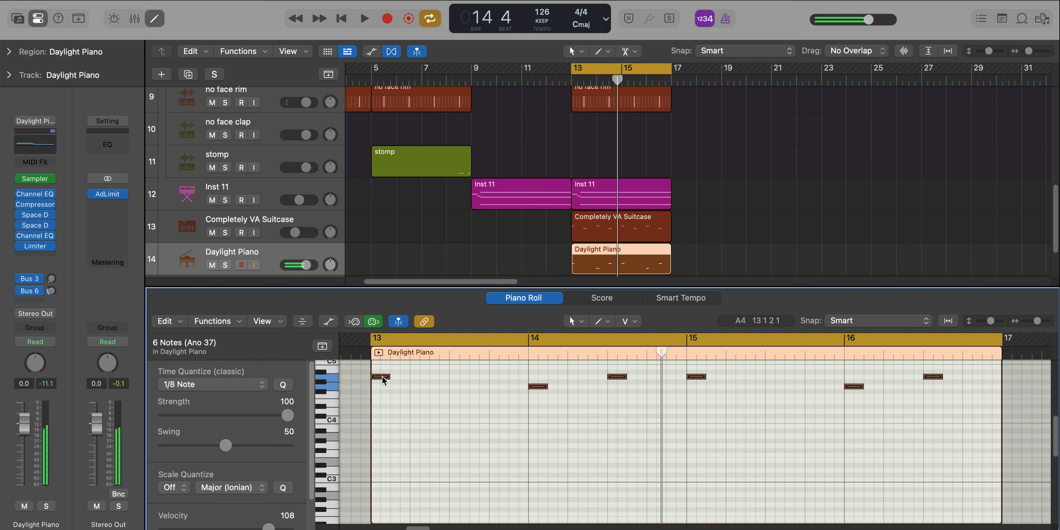
{"action": "left_click_drag", "start_coordinate": [382, 379], "coordinate": [382, 434]}
{"action": "key", "text": "space"}
{"action": "scroll", "coordinate": [490, 454], "scroll_direction": "up", "scroll_amount": 3}
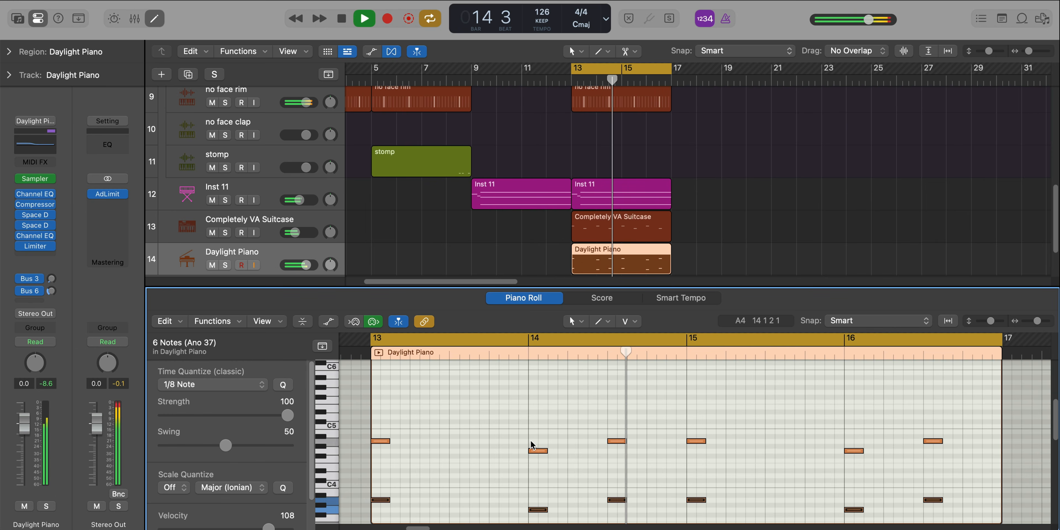
Shift the six upper Daylight Piano notes 48 ticks later and play the result.
{"action": "key", "text": "space"}
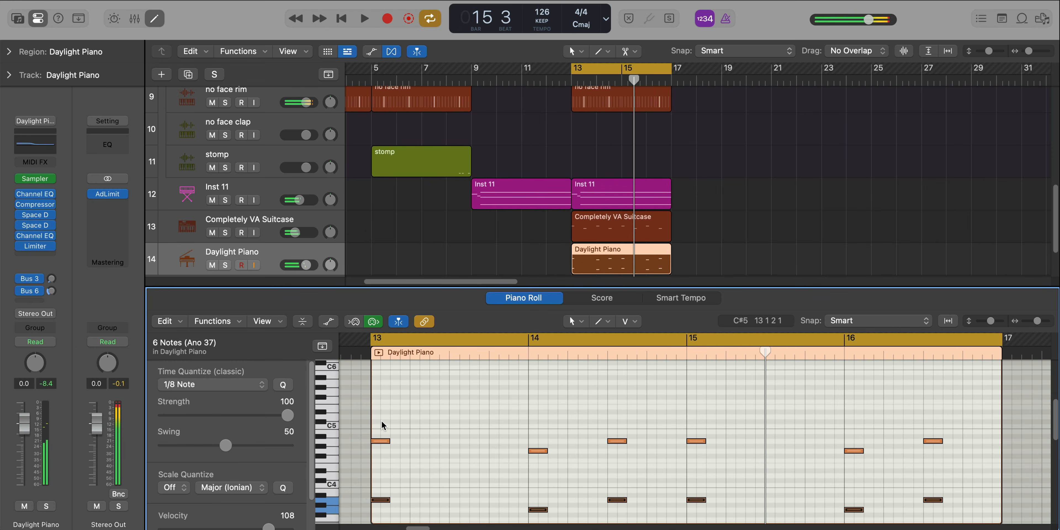
{"action": "left_click_drag", "start_coordinate": [382, 421], "coordinate": [943, 463]}
{"action": "scroll", "coordinate": [555, 407], "scroll_direction": "up", "scroll_amount": 8}
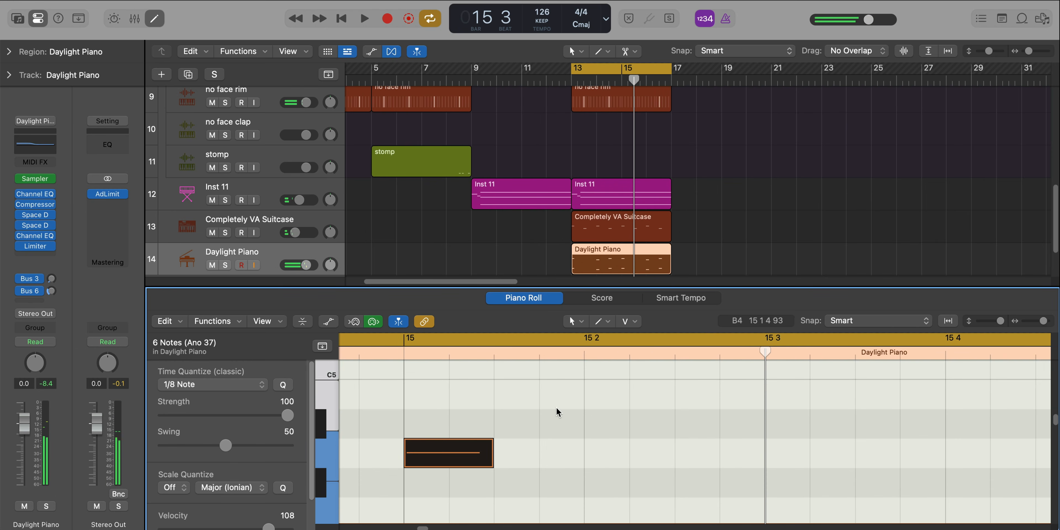
{"action": "left_click_drag", "start_coordinate": [436, 444], "coordinate": [446, 446]}
{"action": "key", "text": "space"}
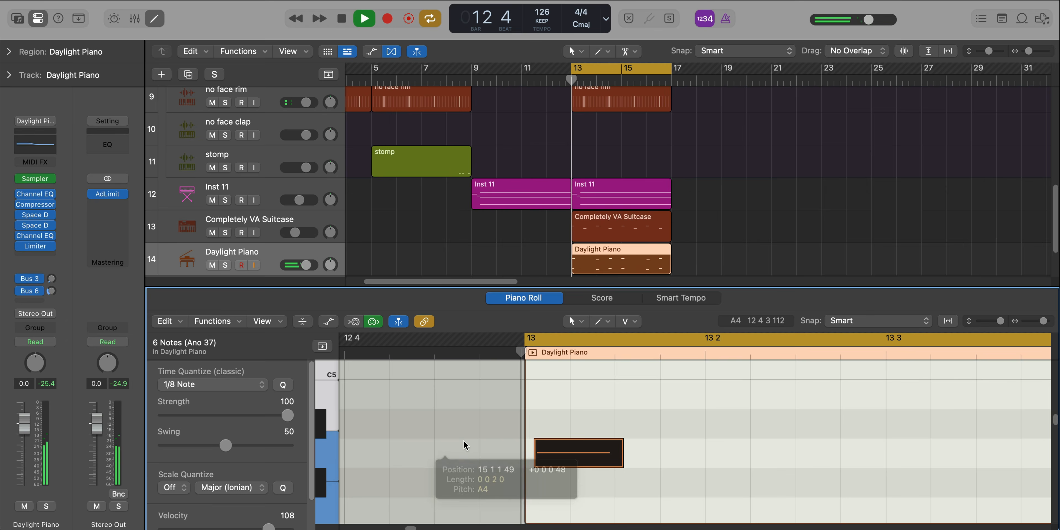
{"action": "left_click", "coordinate": [520, 449], "text": "ctrl+alt"}
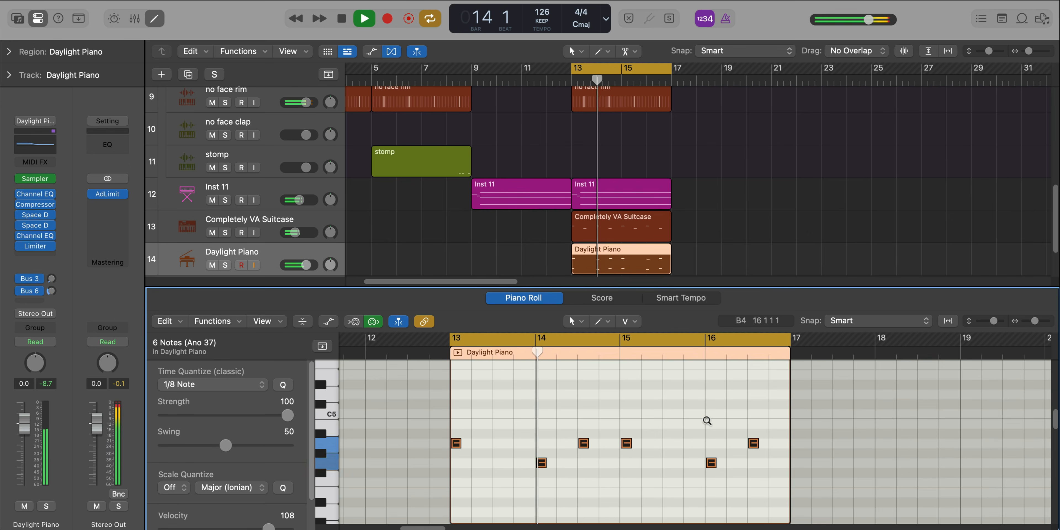
{"action": "scroll", "coordinate": [706, 425], "scroll_direction": "down", "scroll_amount": 6}
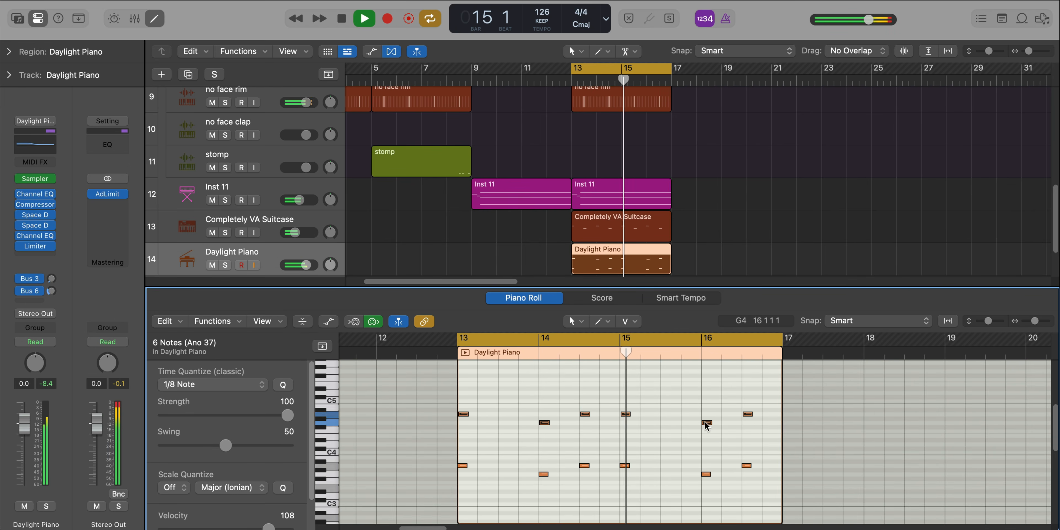
Set a 12 dB/Oct high cut at about 665 Hz in the Daylight Piano track's second Channel EQ and close it.
{"action": "left_click", "coordinate": [35, 236]}
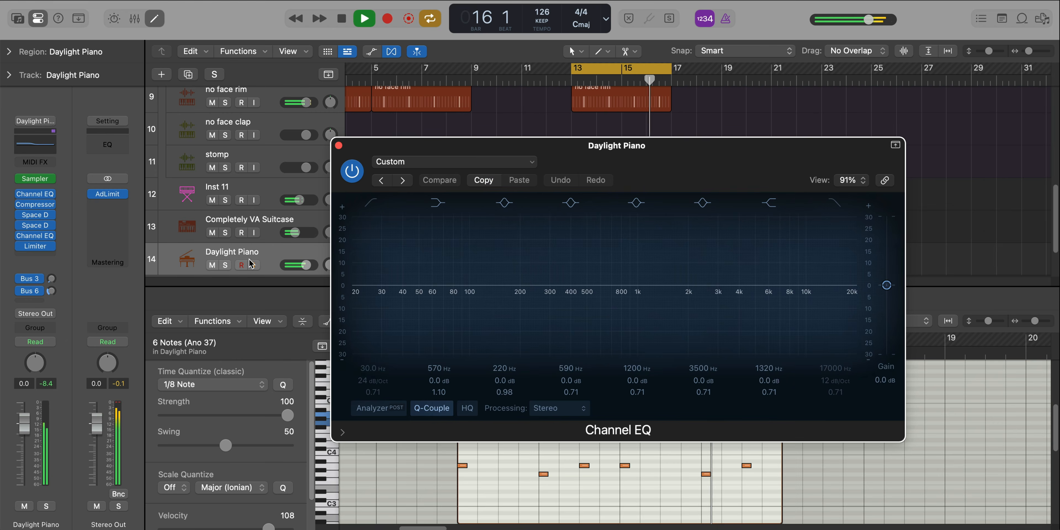
{"action": "left_click_drag", "start_coordinate": [763, 180], "coordinate": [600, 137]}
{"action": "key", "text": "space"}
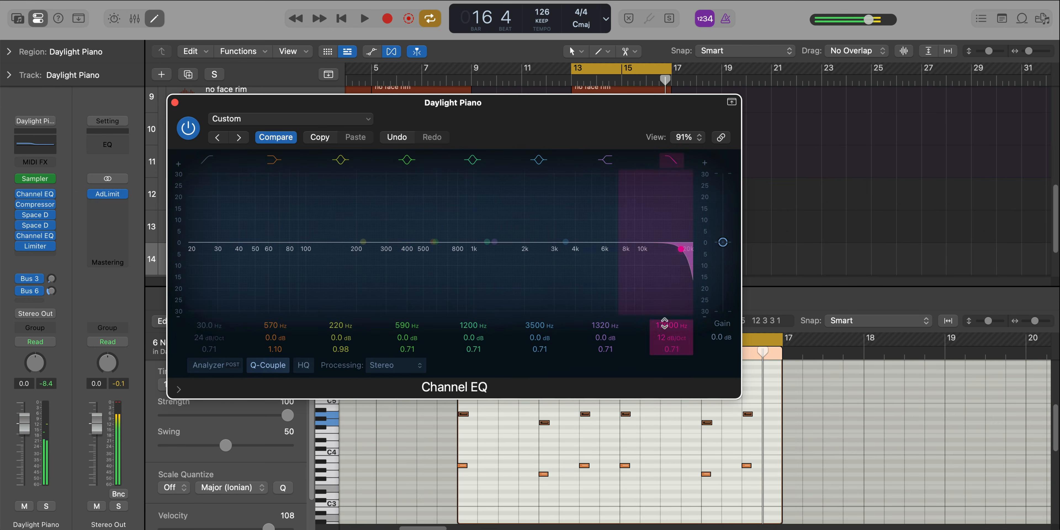
{"action": "left_click_drag", "start_coordinate": [668, 325], "coordinate": [668, 370]}
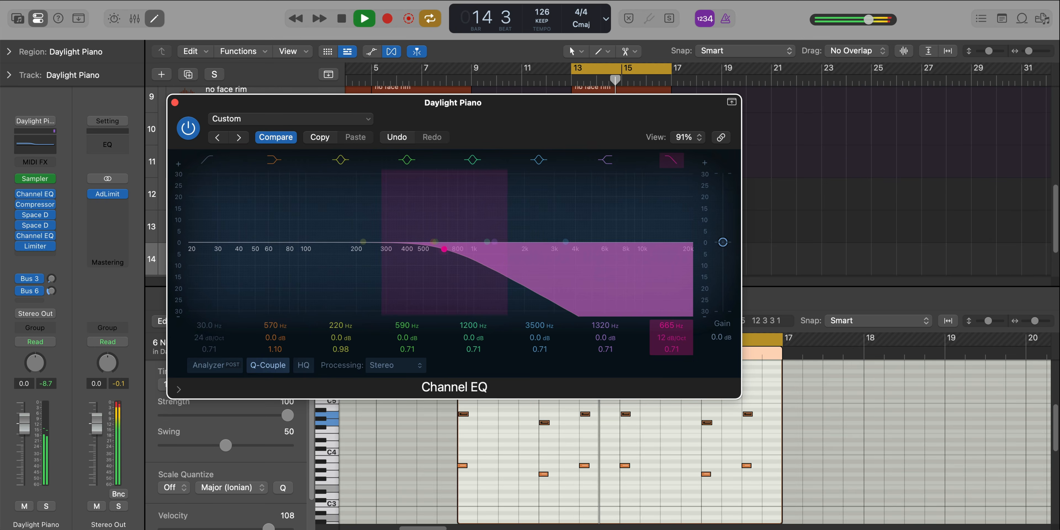
{"action": "left_click", "coordinate": [175, 102]}
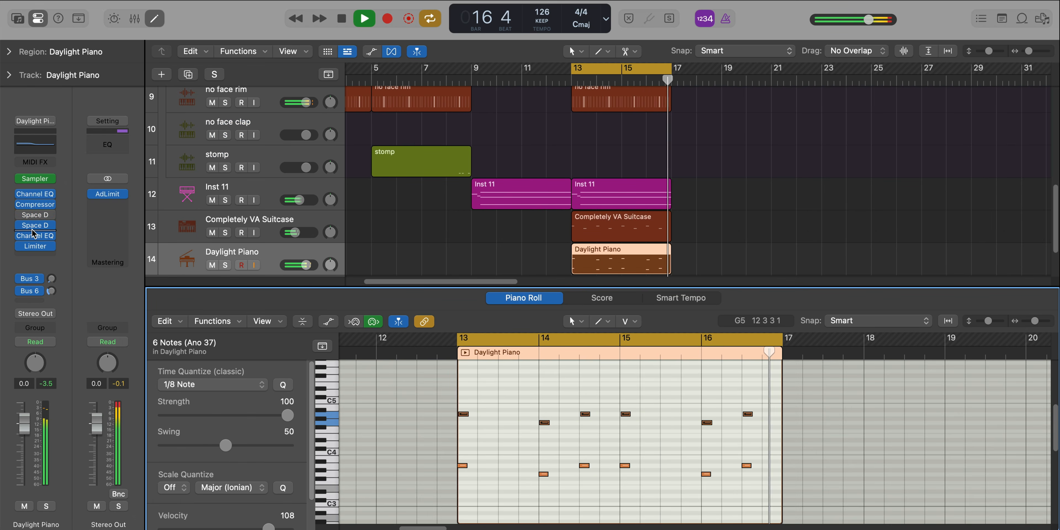
Lower the Daylight Piano track's volume slightly.
{"action": "key", "text": "x"}
{"action": "key", "text": "x"}
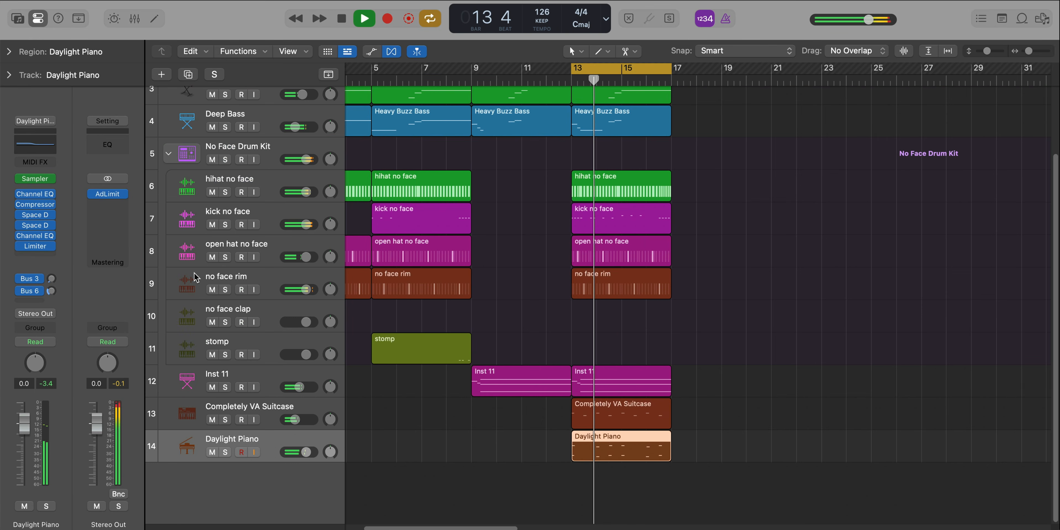
{"action": "left_click_drag", "start_coordinate": [311, 452], "coordinate": [309, 453]}
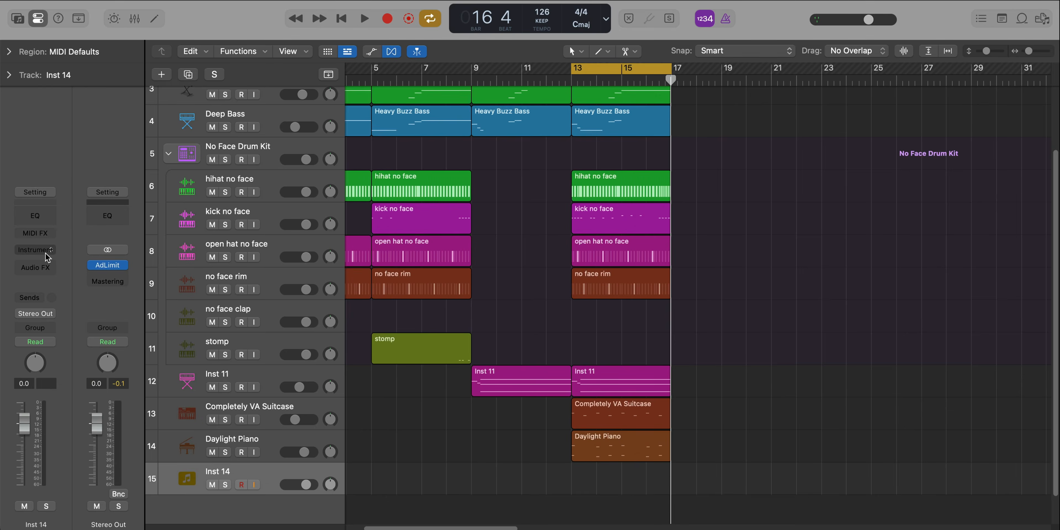
Load Alchemy on the Inst 14 track with the Afterthought preset and choose another of its performance snapshots.
{"action": "left_click", "coordinate": [56, 222]}
{"action": "mouse_move", "coordinate": [52, 205]}
{"action": "left_click", "coordinate": [171, 203]}
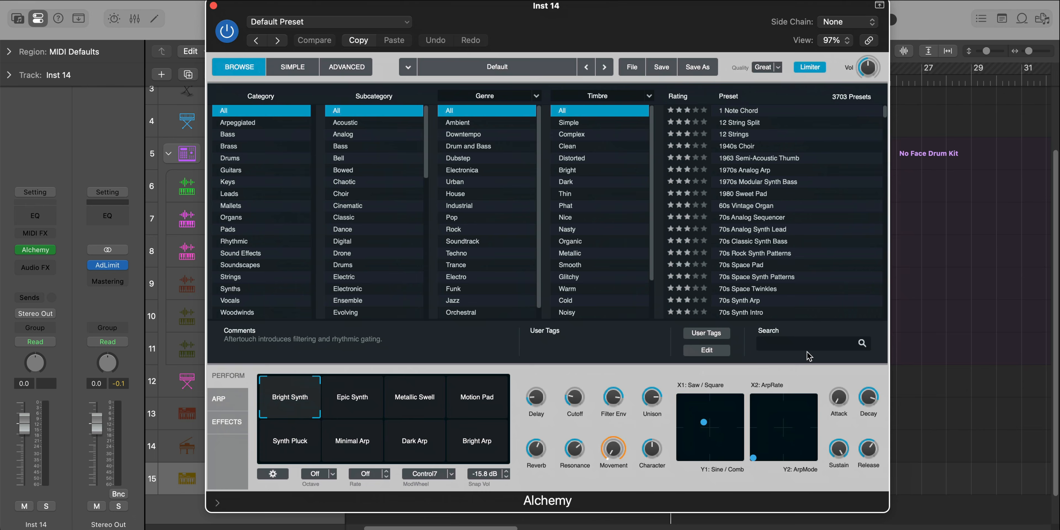
{"action": "type", "text": "afterht"}
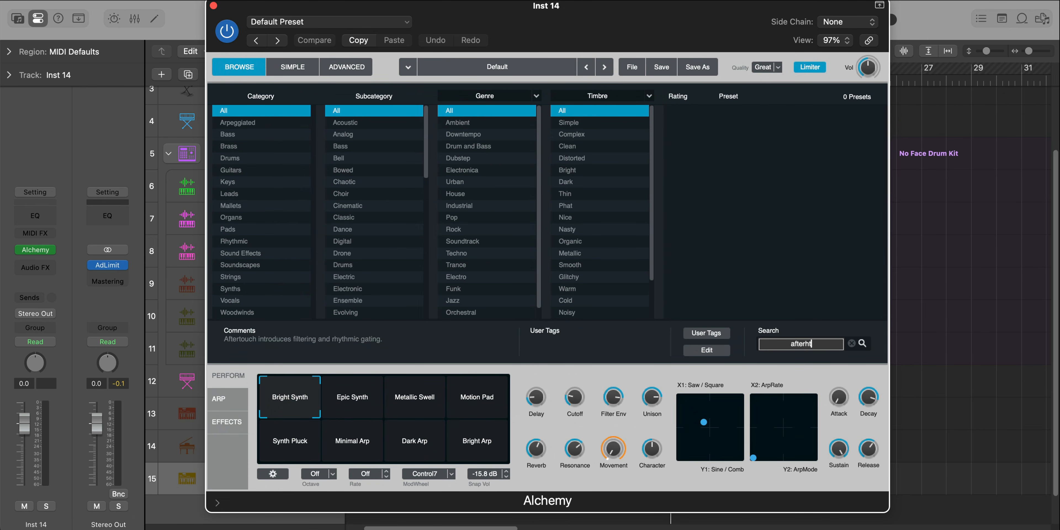
{"action": "key", "text": "BackSpace"}
{"action": "type", "text": "thoug"}
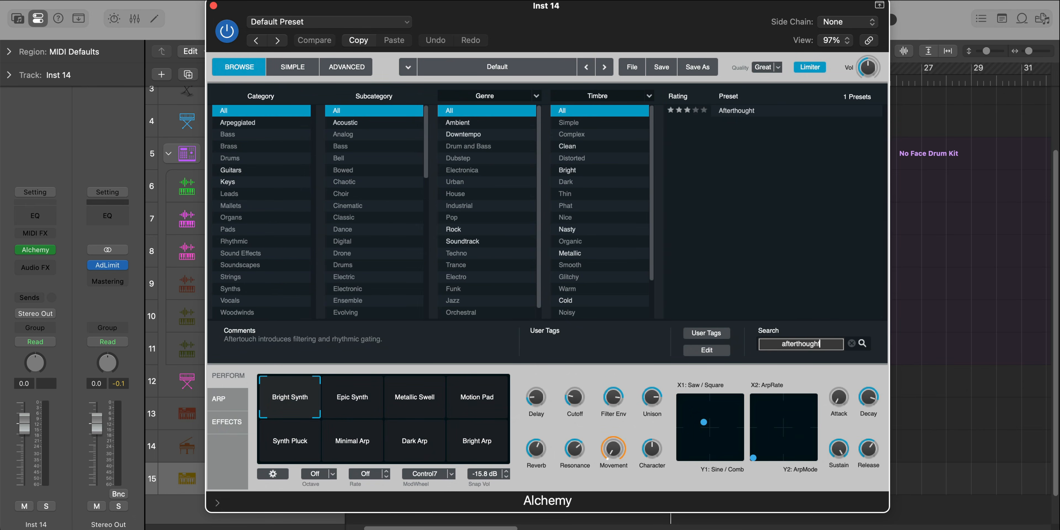
{"action": "left_click", "coordinate": [762, 110]}
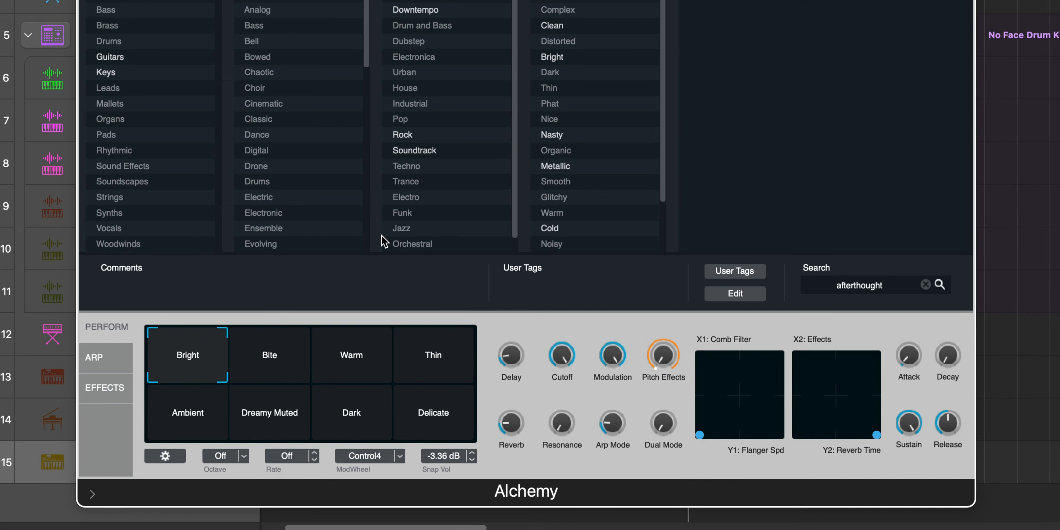
{"action": "left_click", "coordinate": [342, 439]}
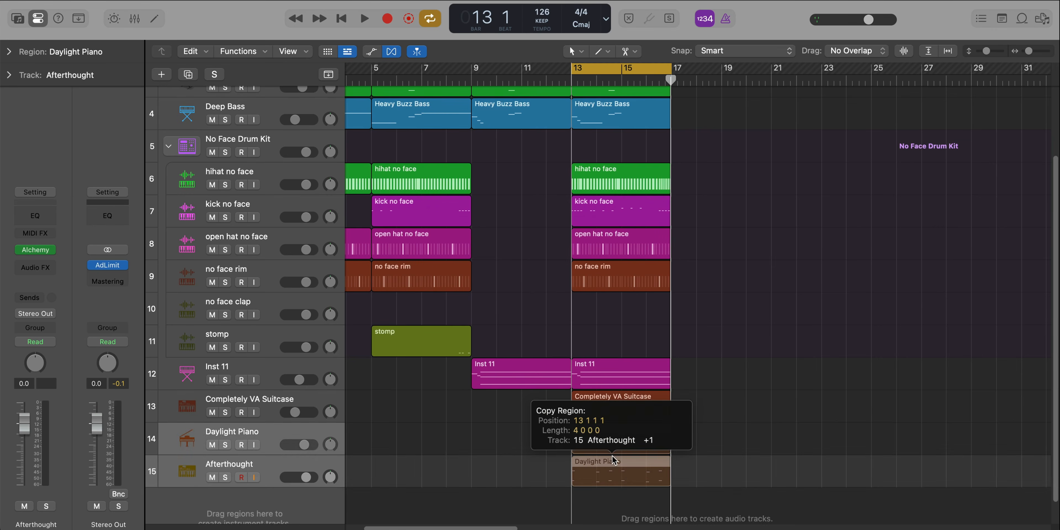
Copy the Daylight Piano region onto the Afterthought track at bar 13, solo that track and play it.
{"action": "left_click_drag", "start_coordinate": [609, 473], "coordinate": [609, 473]}
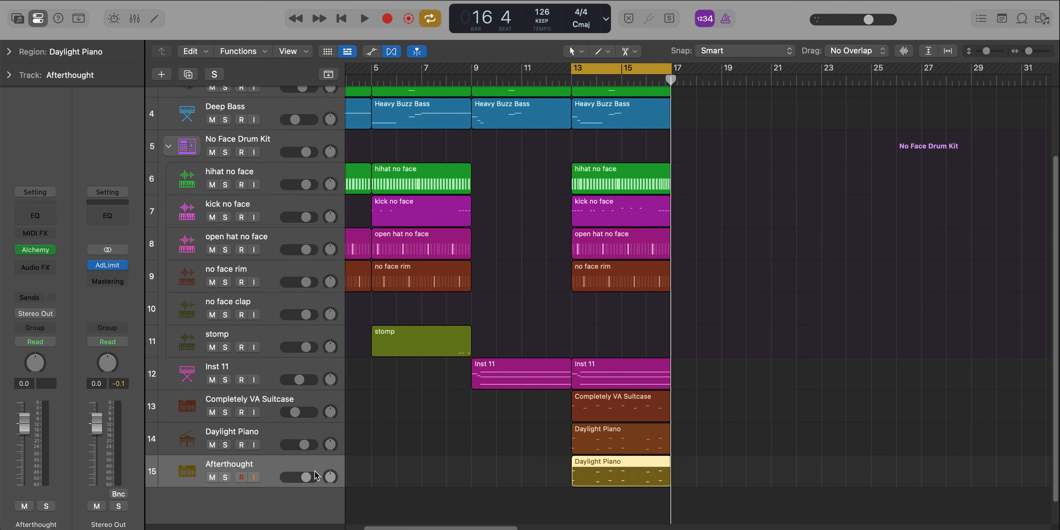
{"action": "left_click", "coordinate": [214, 477]}
{"action": "key", "text": "space"}
{"action": "left_click", "coordinate": [226, 479]}
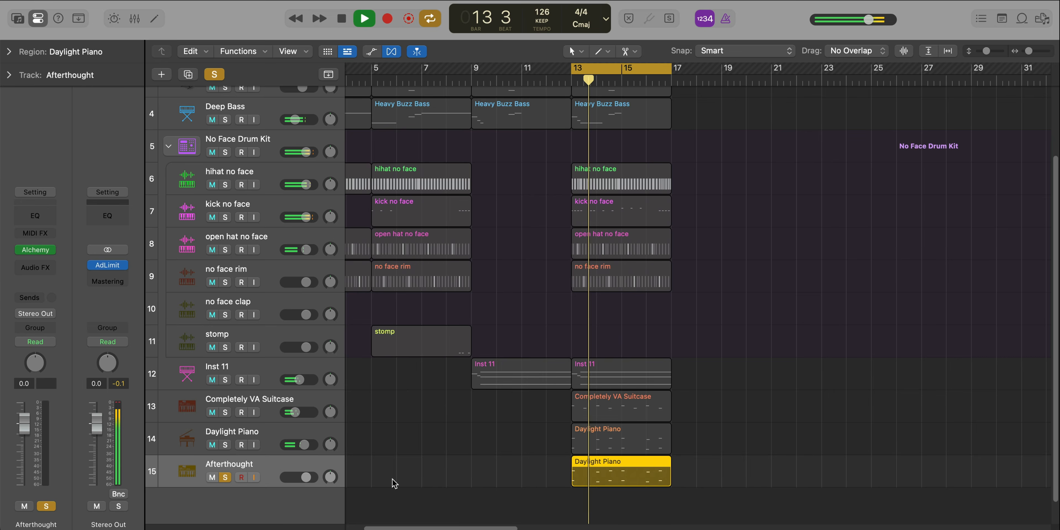
Delete every note in the Afterthought track's copied region except the A4 at bar 15.
{"action": "double_click", "coordinate": [620, 471]}
{"action": "key", "text": "space"}
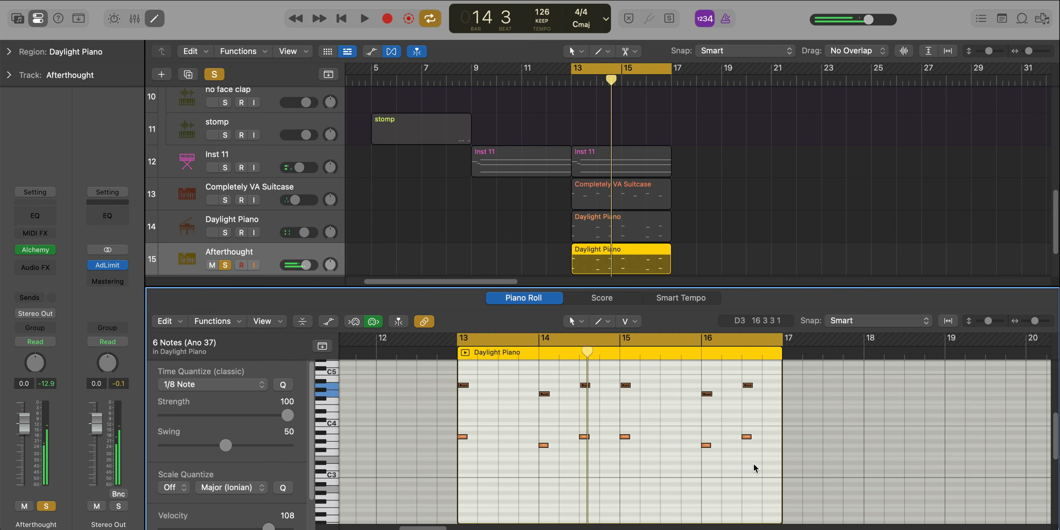
{"action": "left_click_drag", "start_coordinate": [763, 468], "coordinate": [449, 419]}
{"action": "key", "text": "Delete"}
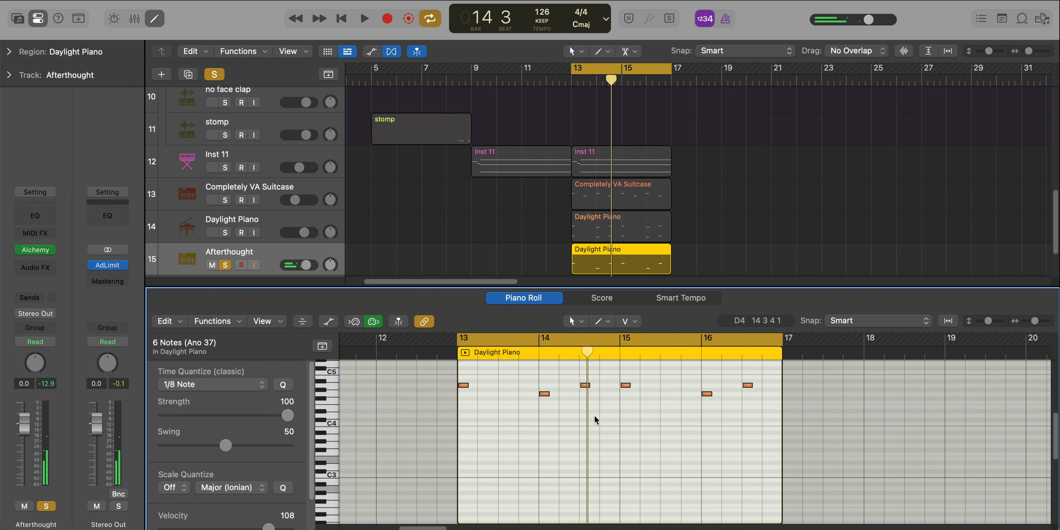
{"action": "left_click_drag", "start_coordinate": [596, 420], "coordinate": [426, 359]}
{"action": "key", "text": "Delete"}
{"action": "left_click_drag", "start_coordinate": [684, 376], "coordinate": [811, 426]}
{"action": "key", "text": "Delete"}
{"action": "left_click", "coordinate": [225, 233]}
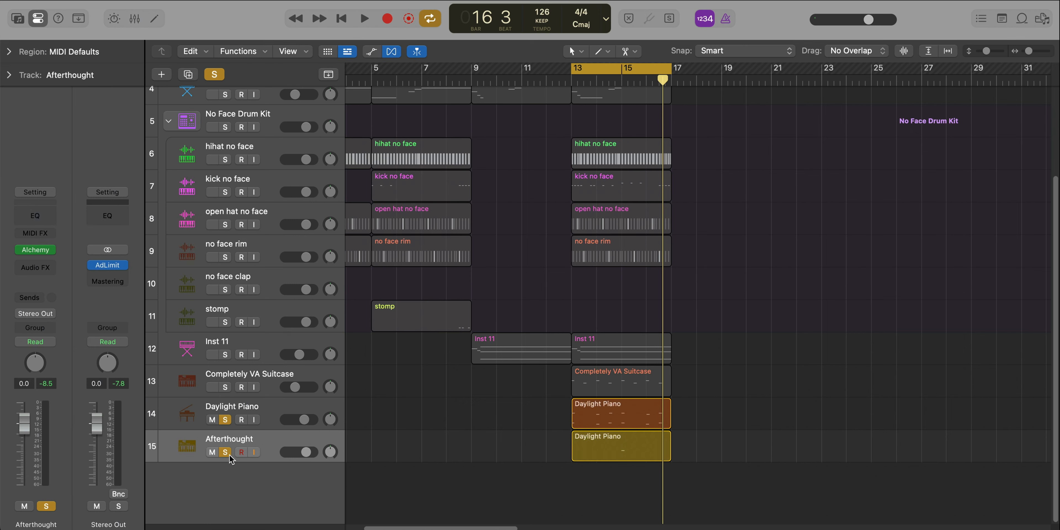
{"action": "left_click", "coordinate": [229, 454], "text": "alt"}
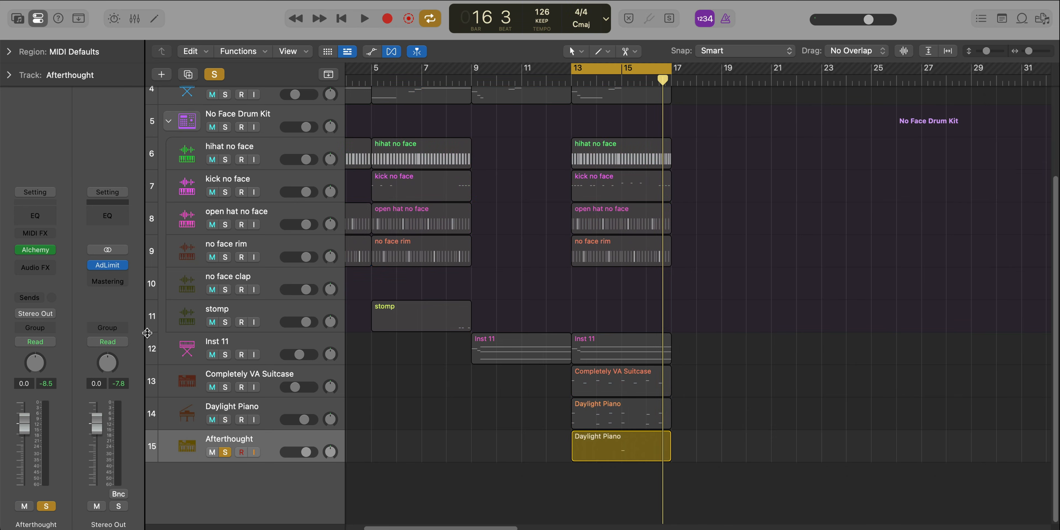
{"action": "left_click", "coordinate": [18, 203]}
{"action": "left_click", "coordinate": [27, 210]}
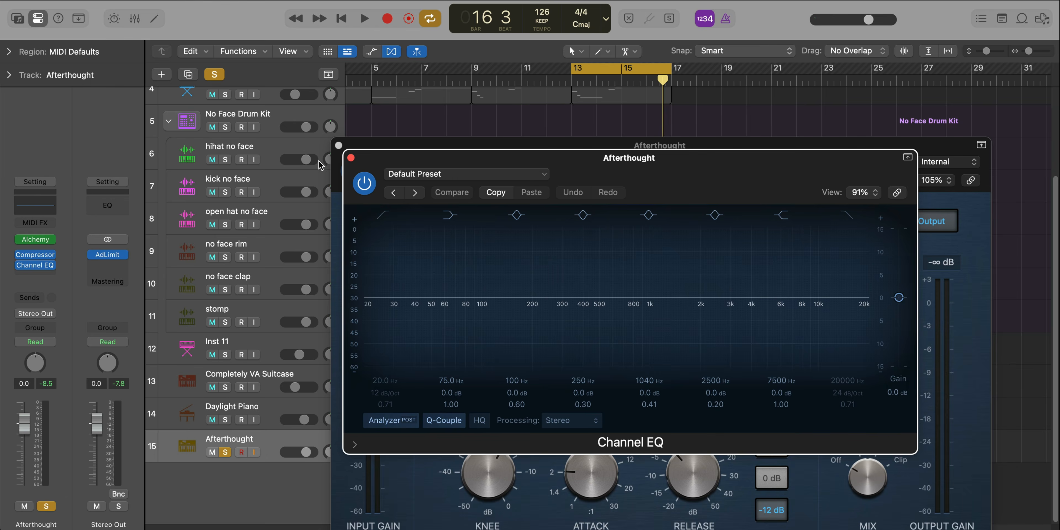
{"action": "key", "text": "super+z"}
{"action": "key", "text": "super+z"}
Add a Channel EQ to the Afterthought track with a 24 dB/Oct high cut at about 1310 Hz, cycling bars 15 to 17.
{"action": "left_click", "coordinate": [44, 213]}
{"action": "key", "text": "space"}
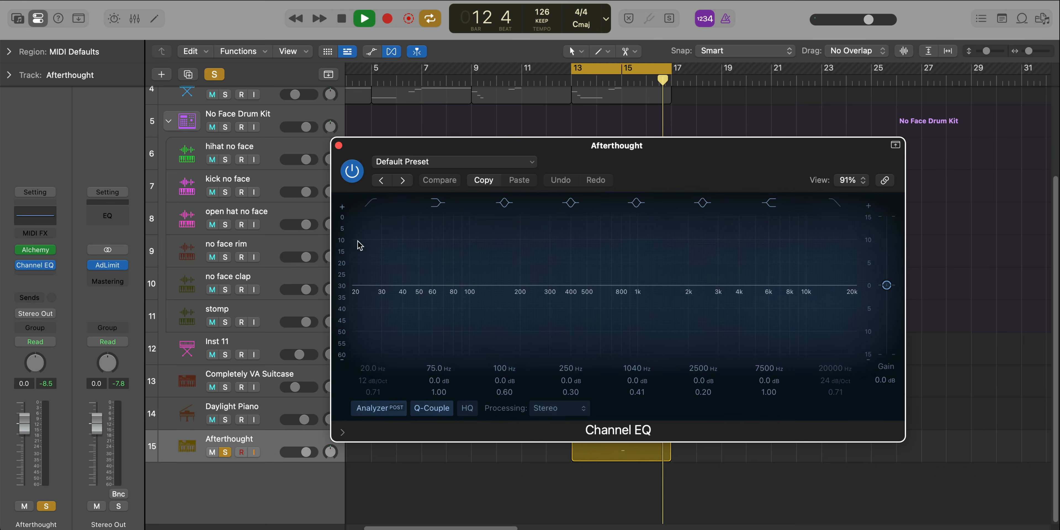
{"action": "left_click_drag", "start_coordinate": [832, 281], "coordinate": [627, 298]}
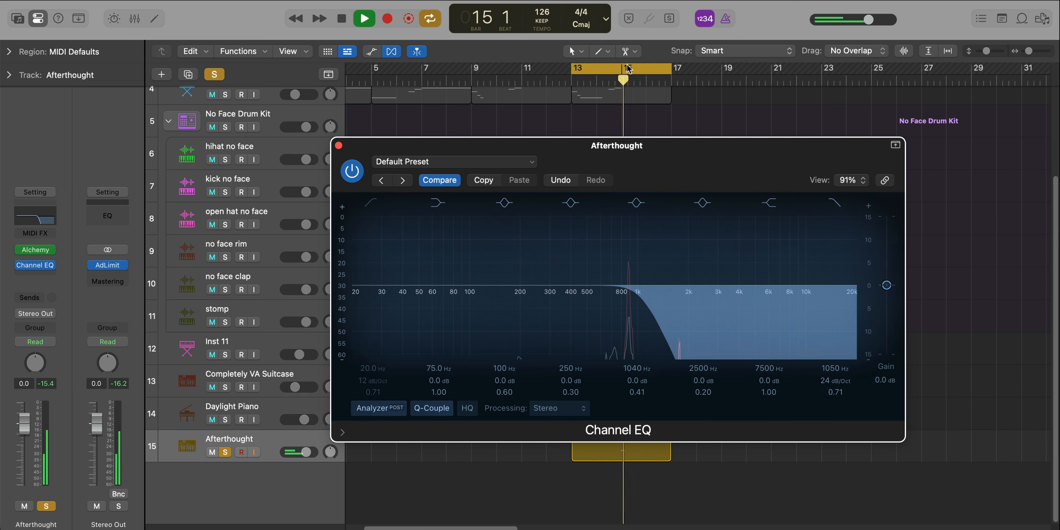
{"action": "left_click_drag", "start_coordinate": [573, 68], "coordinate": [623, 69]}
{"action": "left_click_drag", "start_coordinate": [637, 295], "coordinate": [658, 300]}
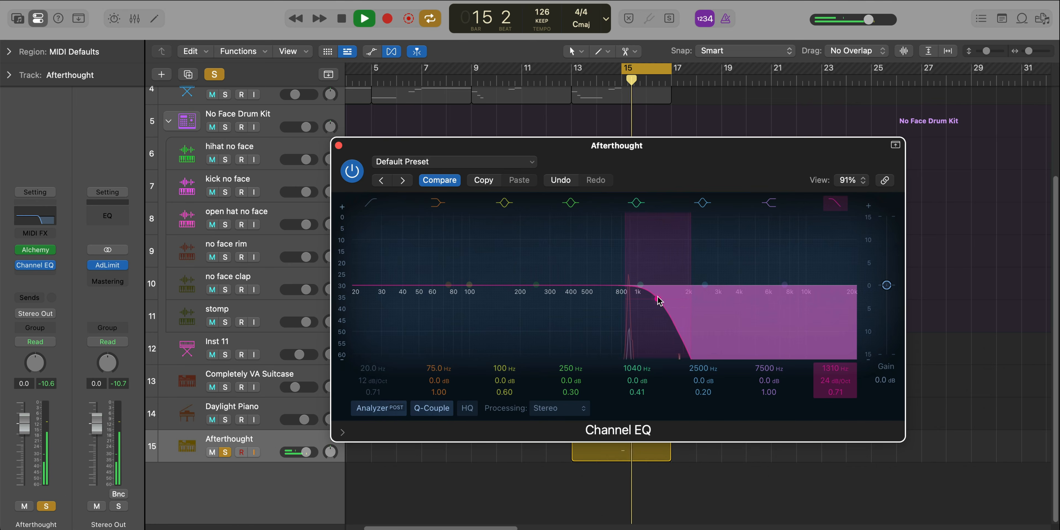
{"action": "key", "text": "space"}
{"action": "left_click", "coordinate": [338, 145]}
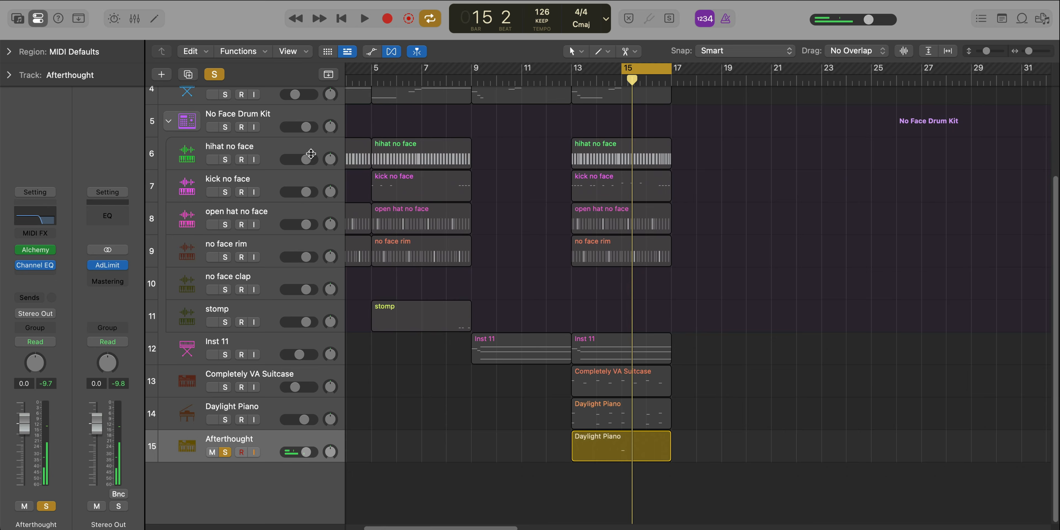
Add a ChromaVerb reverb after the Channel EQ on the Afterthought track, load its Cave preset and start playback.
{"action": "left_click", "coordinate": [33, 273]}
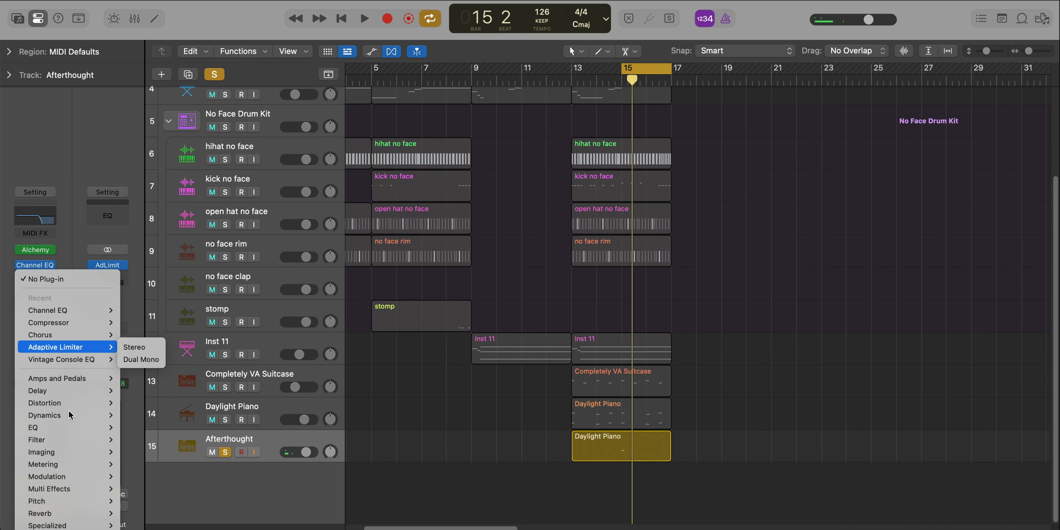
{"action": "mouse_move", "coordinate": [59, 519]}
{"action": "left_click", "coordinate": [220, 514]}
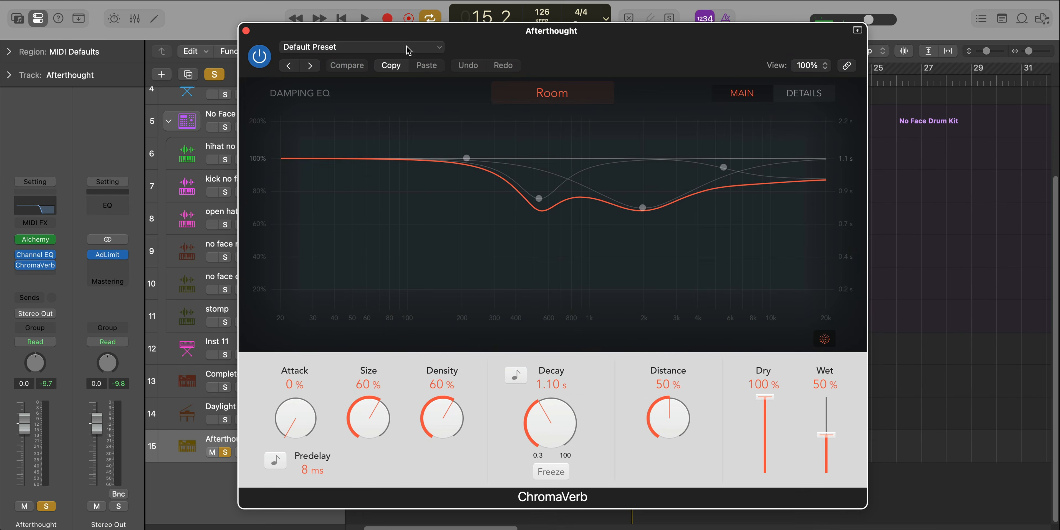
{"action": "left_click", "coordinate": [406, 50]}
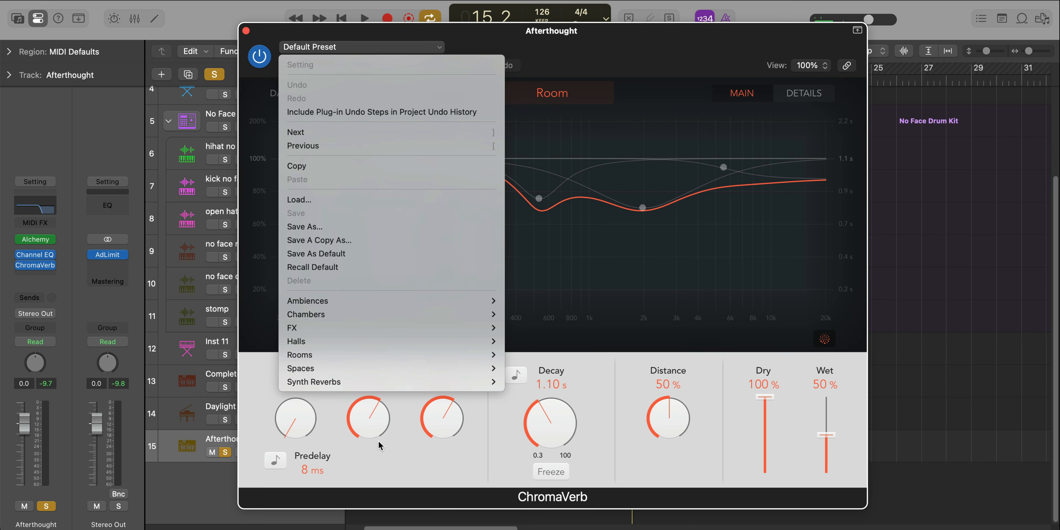
{"action": "left_click", "coordinate": [533, 334]}
{"action": "key", "text": "space"}
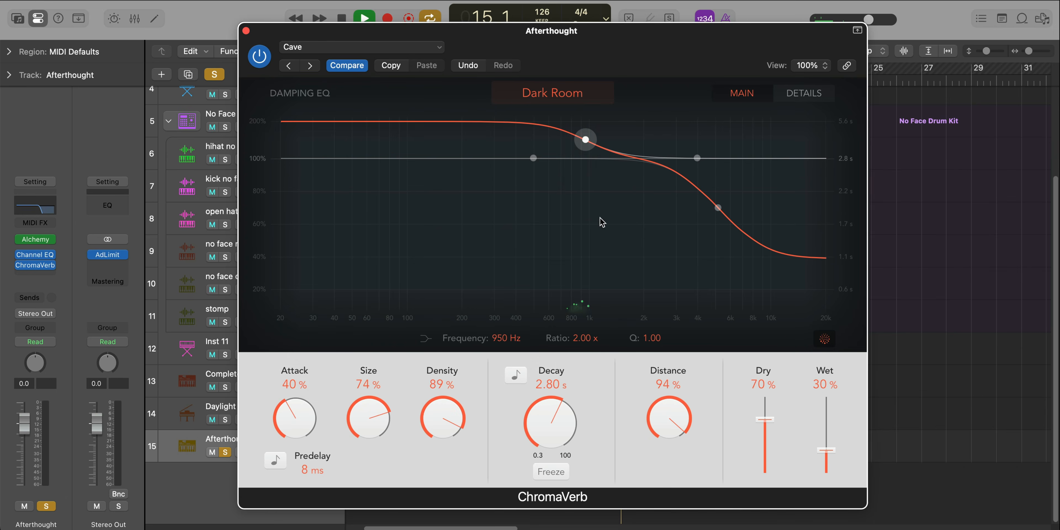
Lower the low damping node below 100%, raise the high one to 1.45x at 5500 Hz, and set decay to 2.00 s and wet to 24%.
{"action": "left_click_drag", "start_coordinate": [589, 144], "coordinate": [556, 227]}
{"action": "left_click", "coordinate": [718, 208]}
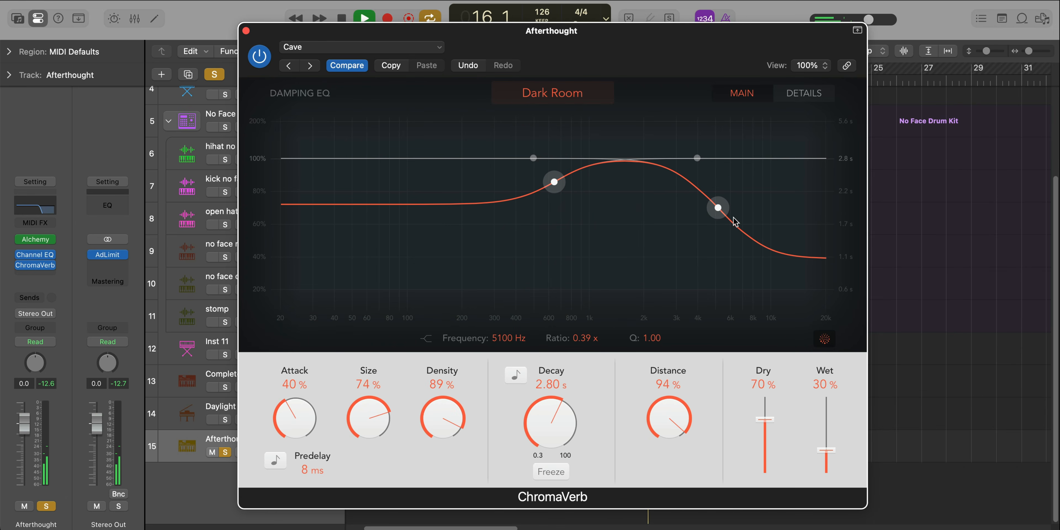
{"action": "left_click_drag", "start_coordinate": [718, 208], "coordinate": [721, 123]}
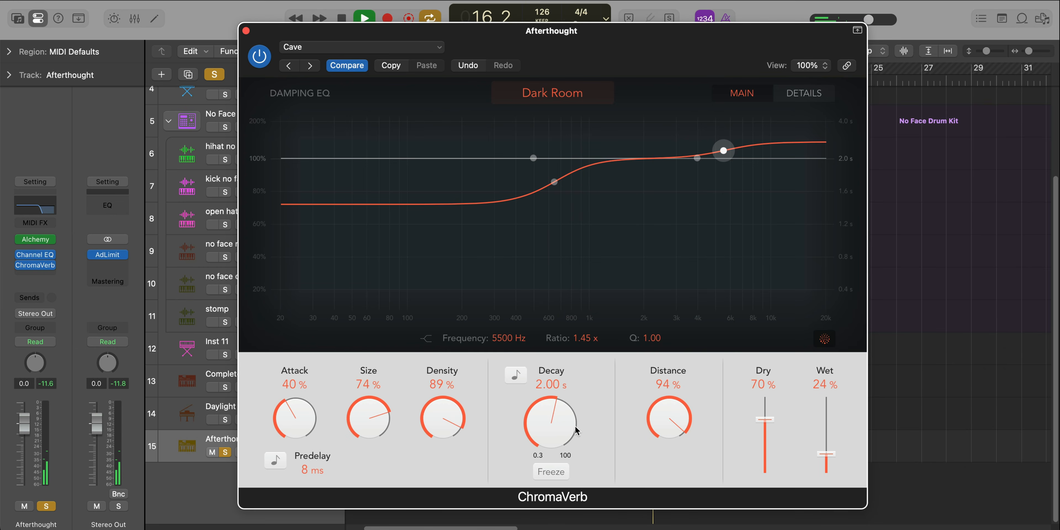
{"action": "left_click", "coordinate": [246, 31]}
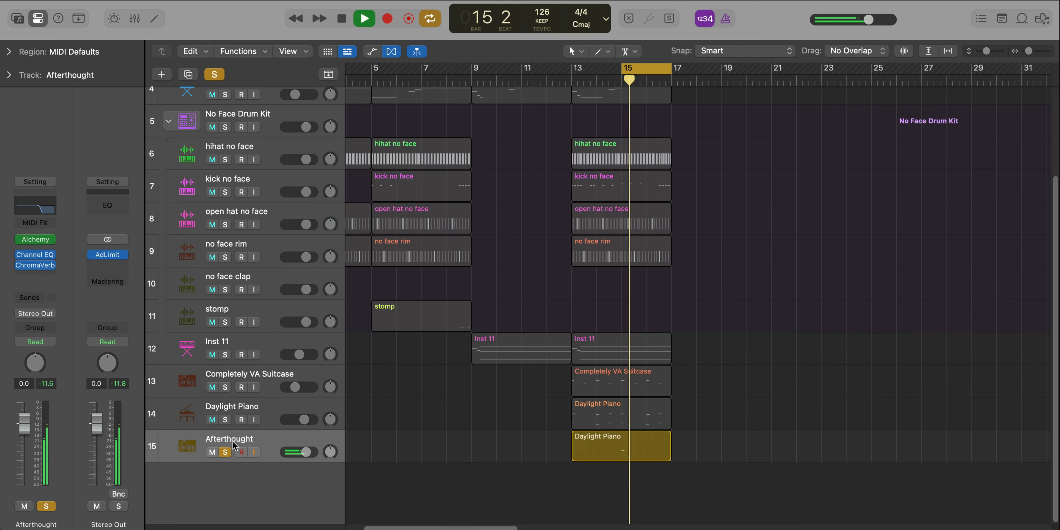
Bring the Afterthought track back into the full mix at -3.5 dB volume and set the cycle range to bars 13 to 17.
{"action": "key", "text": "space"}
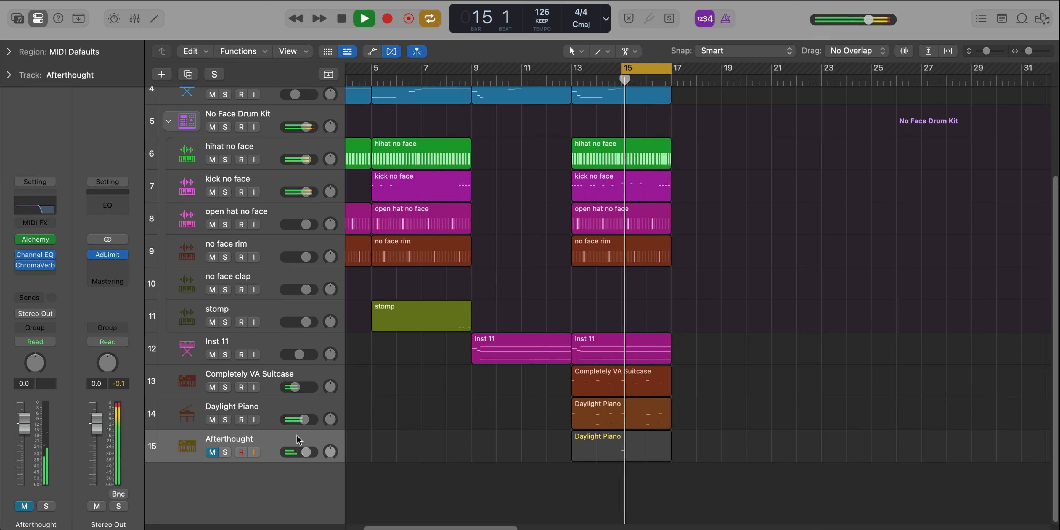
{"action": "left_click", "coordinate": [212, 452]}
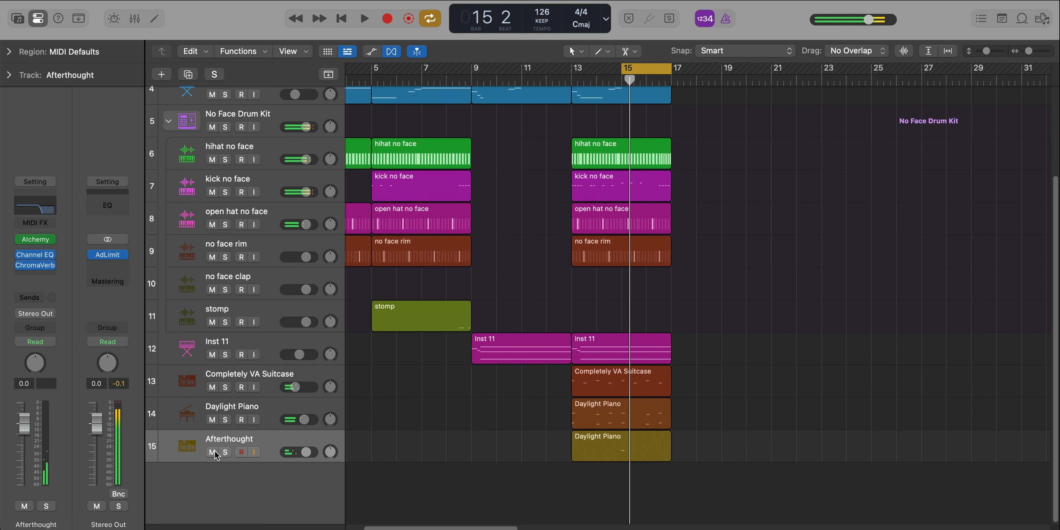
{"action": "left_click_drag", "start_coordinate": [306, 452], "coordinate": [303, 452]}
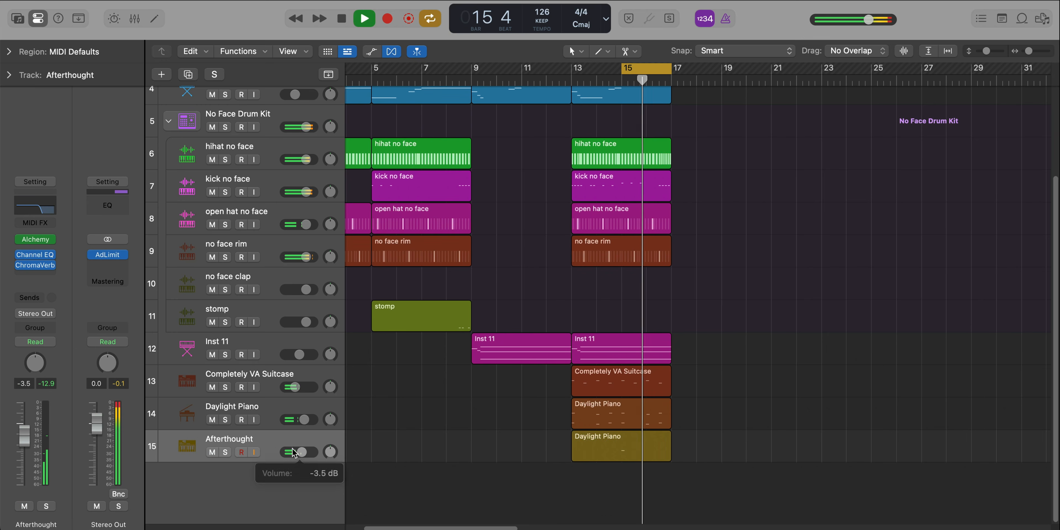
{"action": "key", "text": "c"}
{"action": "key", "text": "c"}
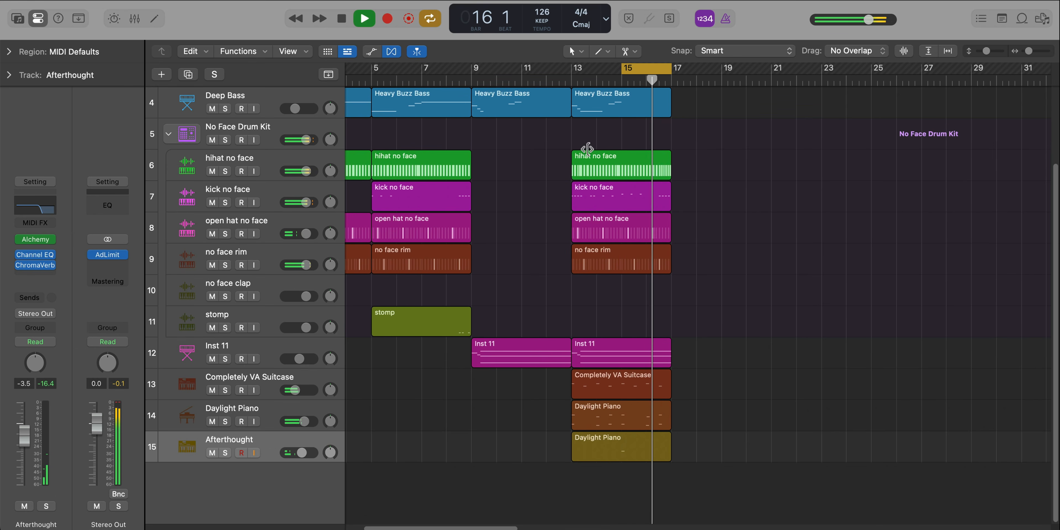
{"action": "left_click_drag", "start_coordinate": [572, 81], "coordinate": [663, 79]}
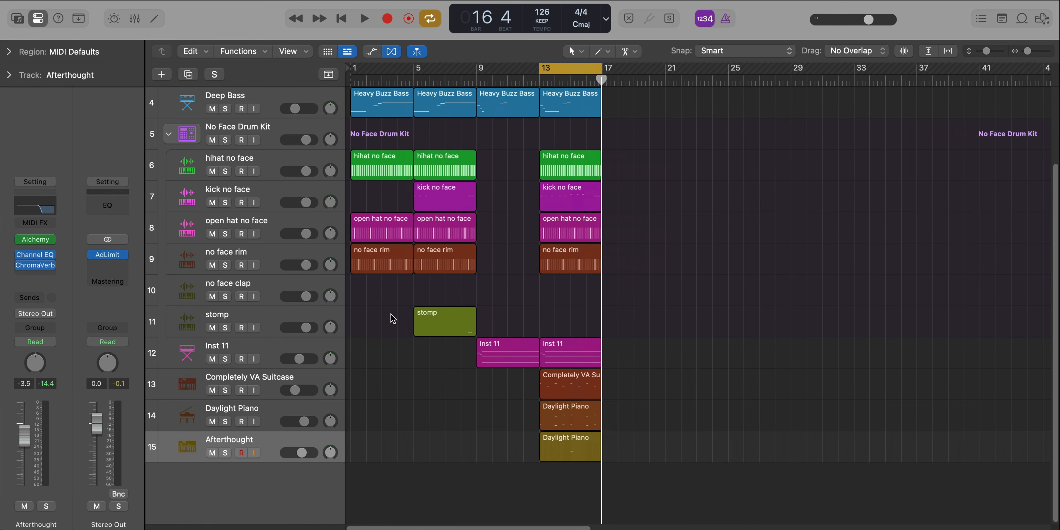
Copy the opening bass, hihat, open hat and rim regions to bar 17, cycle bars 17 to 21 and play them.
{"action": "left_click_drag", "start_coordinate": [393, 319], "coordinate": [628, 106]}
{"action": "key", "text": "super+u"}
{"action": "key", "text": "space"}
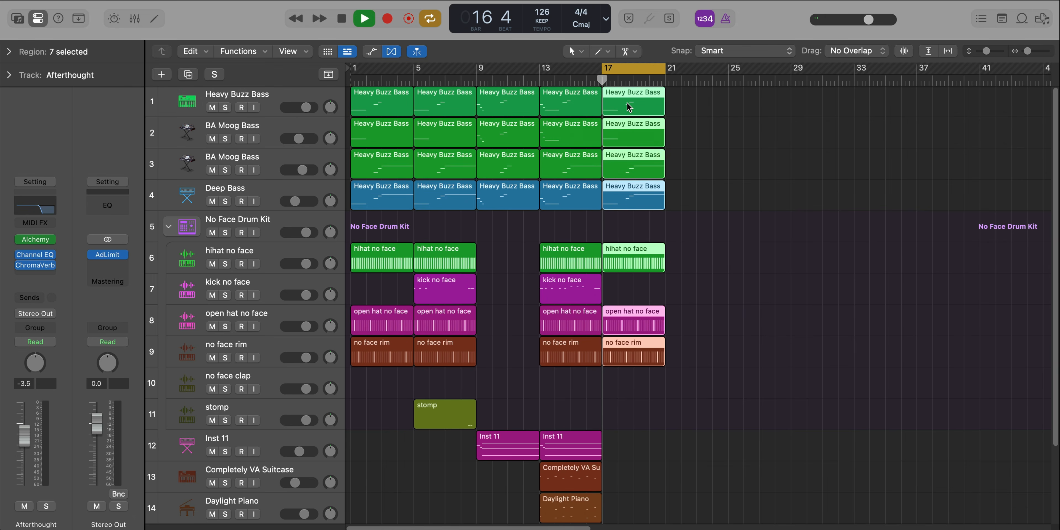
{"action": "key", "text": "super+Right"}
{"action": "key", "text": "super+Right"}
{"action": "key", "text": "super+Right"}
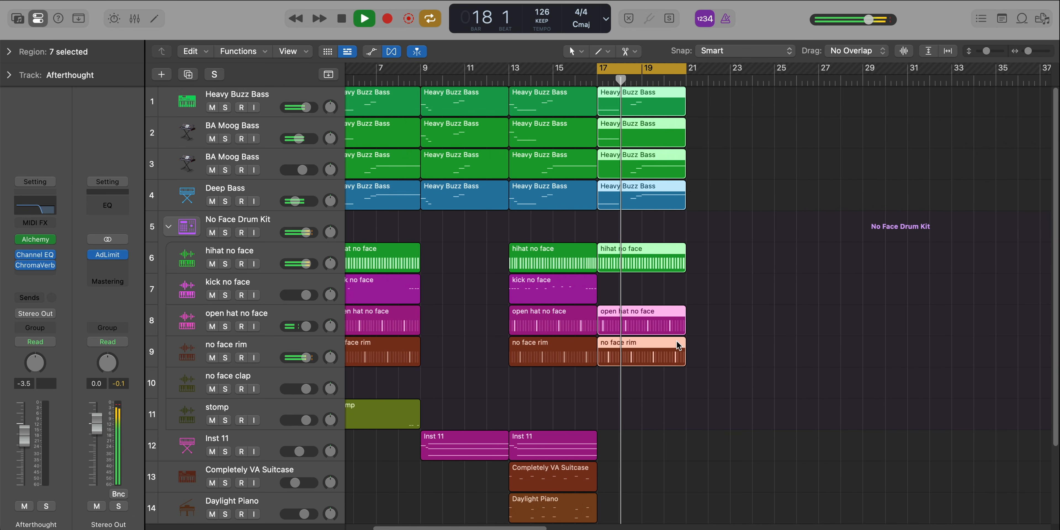
Stop playback and create a pattern region on the no face clap track at bar 17.
{"action": "key", "text": "space"}
{"action": "right_click", "coordinate": [673, 390]}
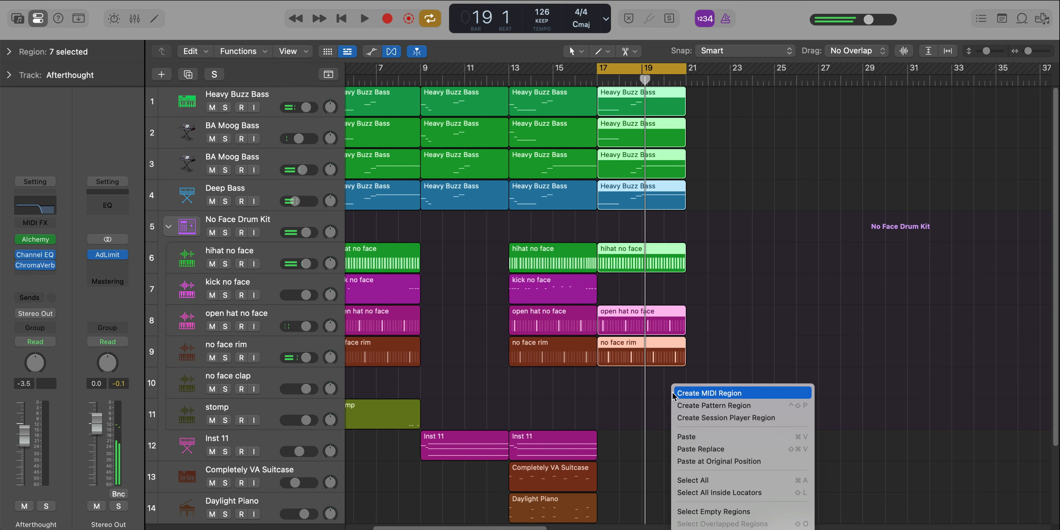
{"action": "left_click", "coordinate": [687, 393]}
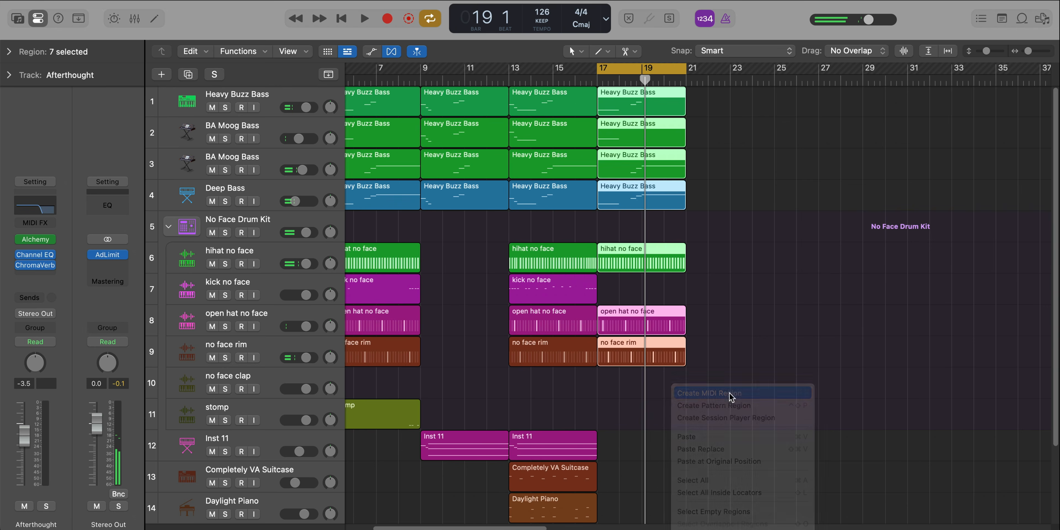
{"action": "right_click", "coordinate": [610, 387]}
{"action": "left_click", "coordinate": [624, 404]}
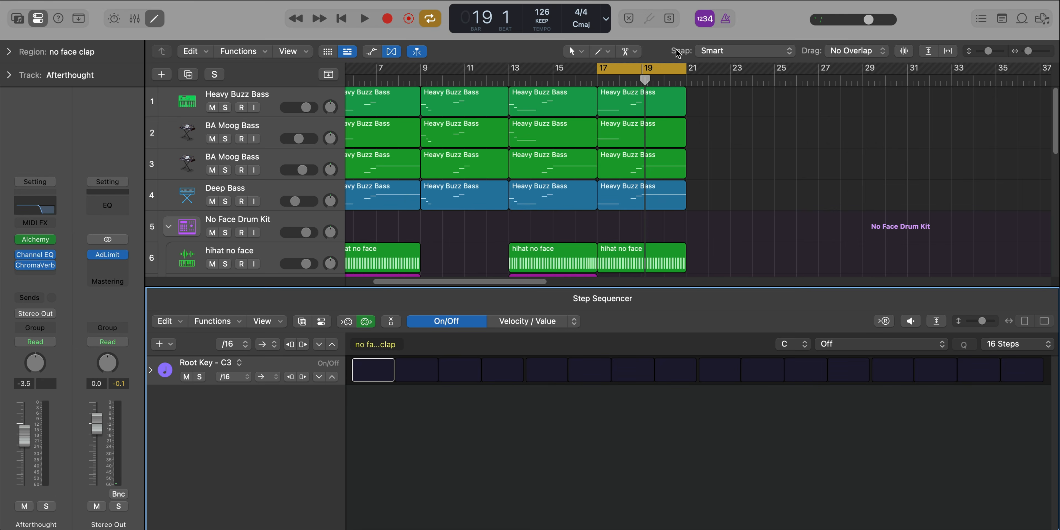
Cycle bars 20 to 21 and turn on steps 11 and 15 of the clap pattern during playback.
{"action": "left_click_drag", "start_coordinate": [671, 67], "coordinate": [684, 72]}
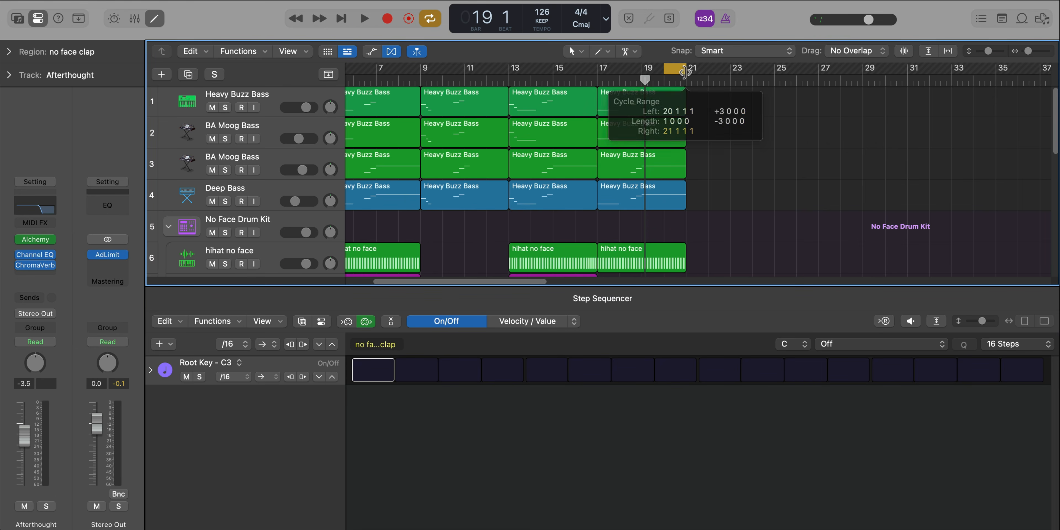
{"action": "key", "text": "space"}
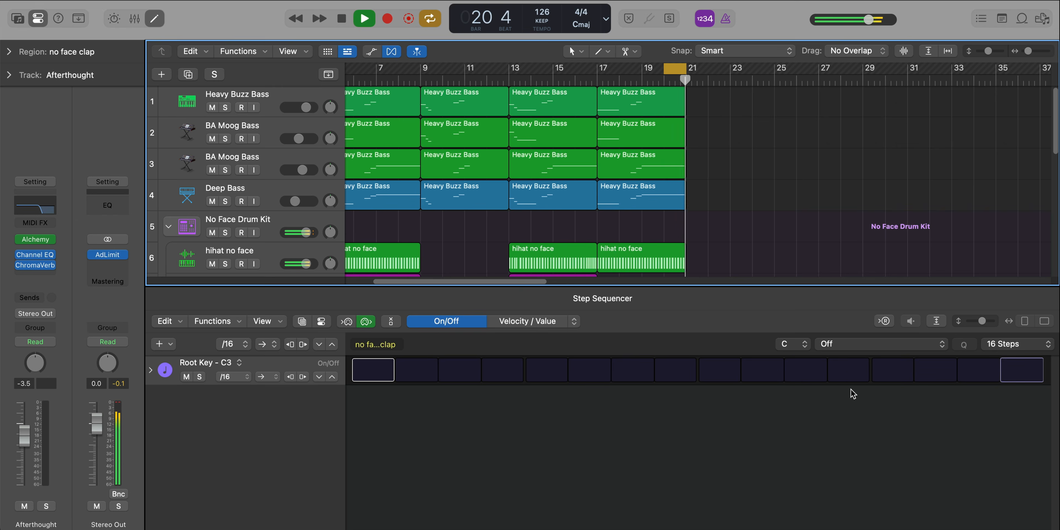
{"action": "left_click", "coordinate": [805, 370]}
{"action": "key", "text": "space"}
{"action": "key", "text": "space"}
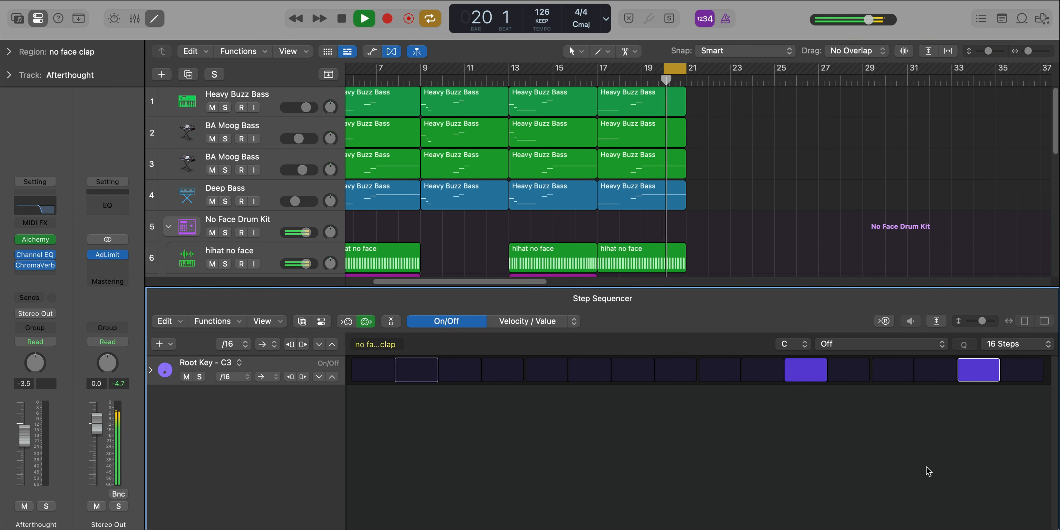
{"action": "key", "text": "x"}
{"action": "key", "text": "x"}
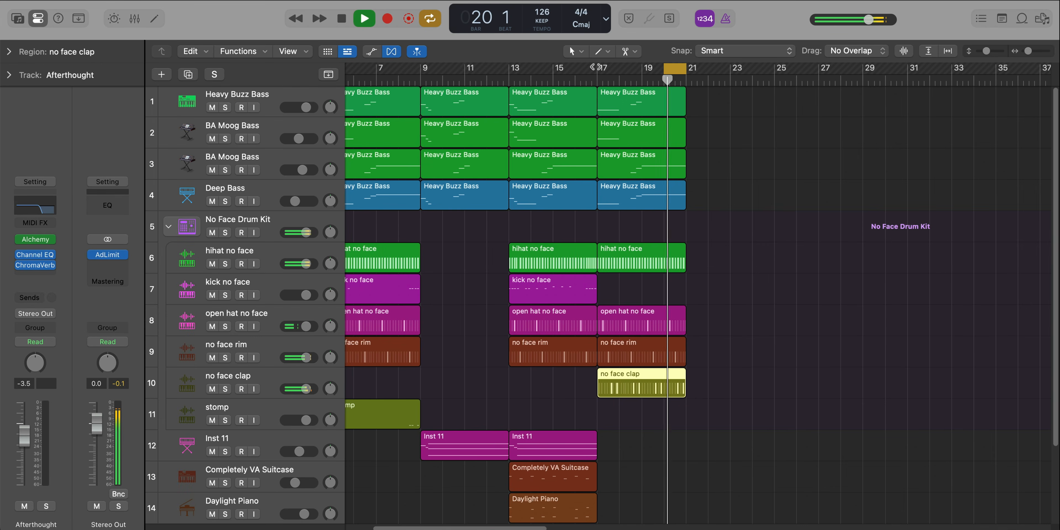
Cycle bars 17 to 21, split the no face clap region at bar 20, delete the part before it and play.
{"action": "left_click_drag", "start_coordinate": [598, 68], "coordinate": [686, 70]}
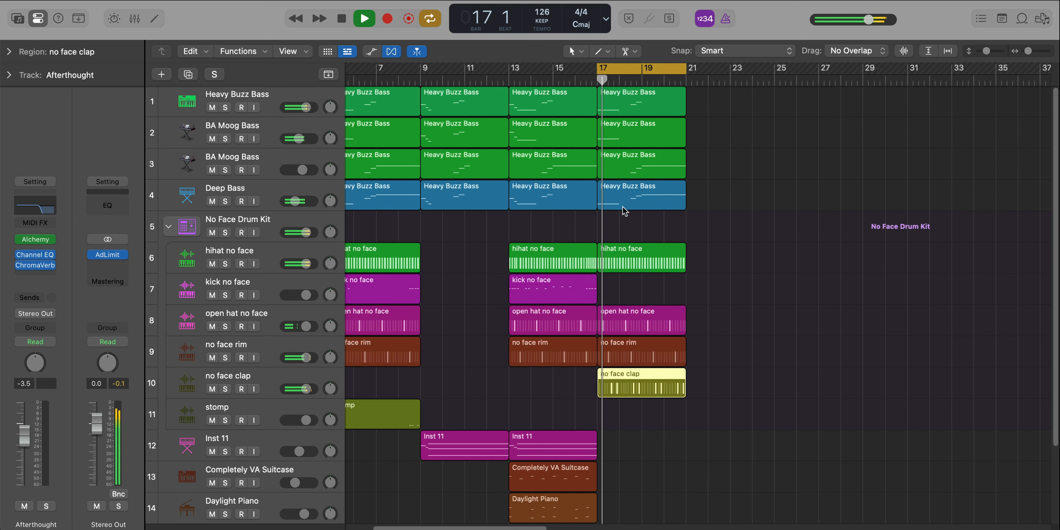
{"action": "double_click", "coordinate": [640, 389]}
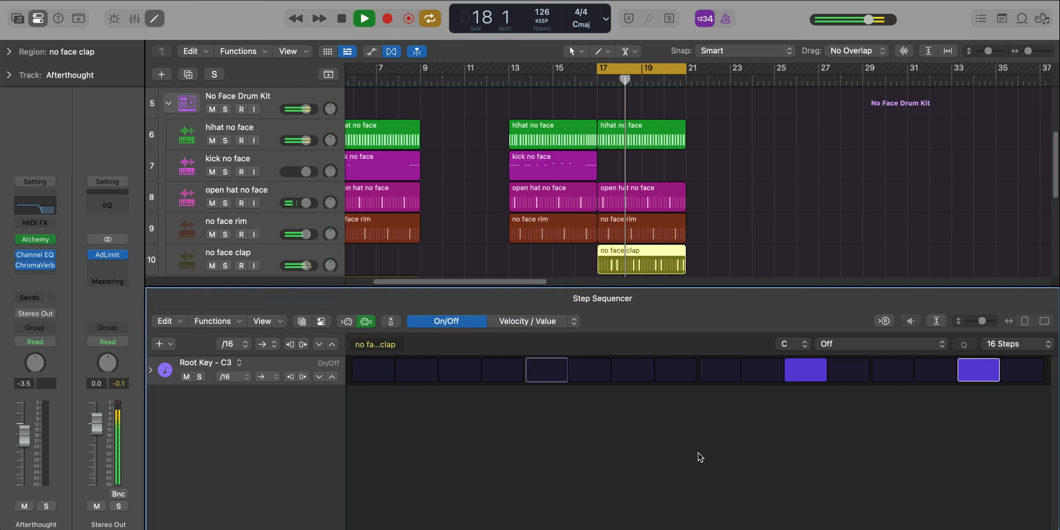
{"action": "key", "text": "space"}
{"action": "key", "text": "e"}
{"action": "left_click", "coordinate": [663, 300], "text": "super"}
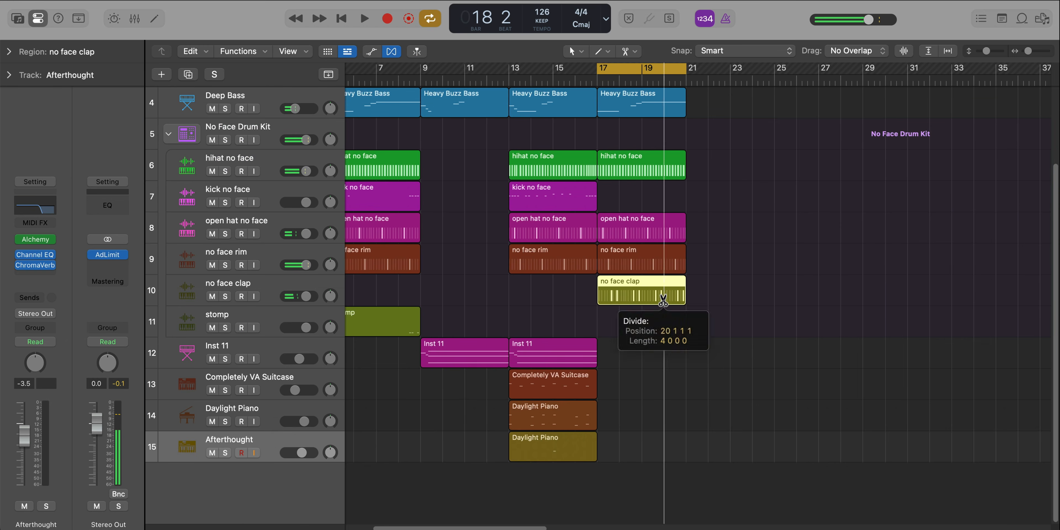
{"action": "left_click", "coordinate": [654, 296]}
{"action": "key", "text": "BackSpace"}
{"action": "key", "text": "space"}
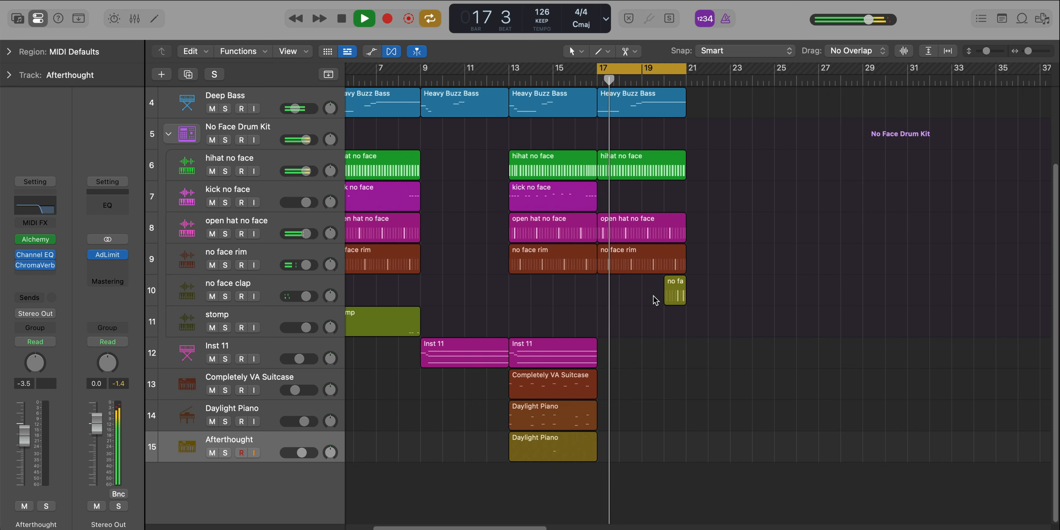
{"action": "scroll", "coordinate": [650, 303], "scroll_direction": "down", "scroll_amount": 3}
{"action": "scroll", "coordinate": [652, 307], "scroll_direction": "down", "scroll_amount": 2}
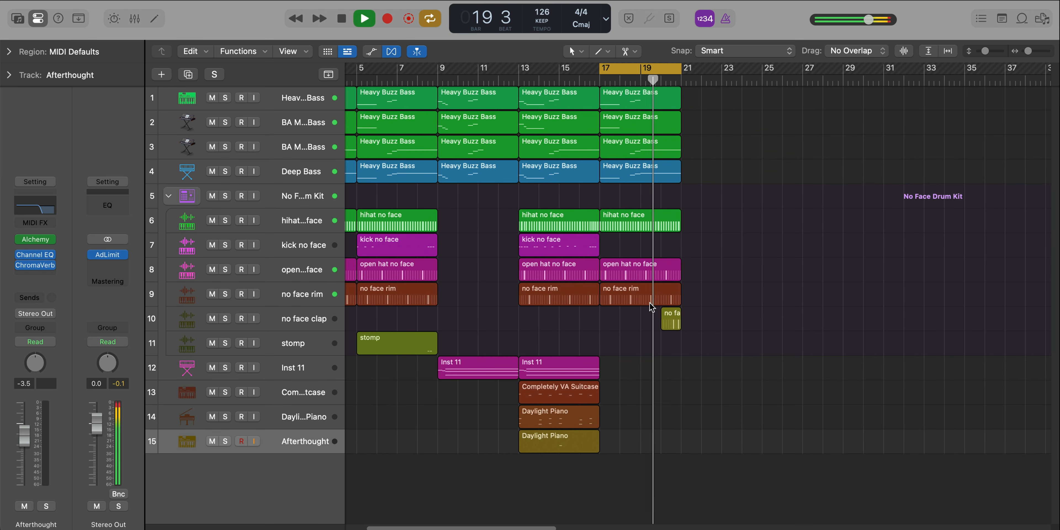
{"action": "scroll", "coordinate": [652, 307], "scroll_direction": "left", "scroll_amount": 3}
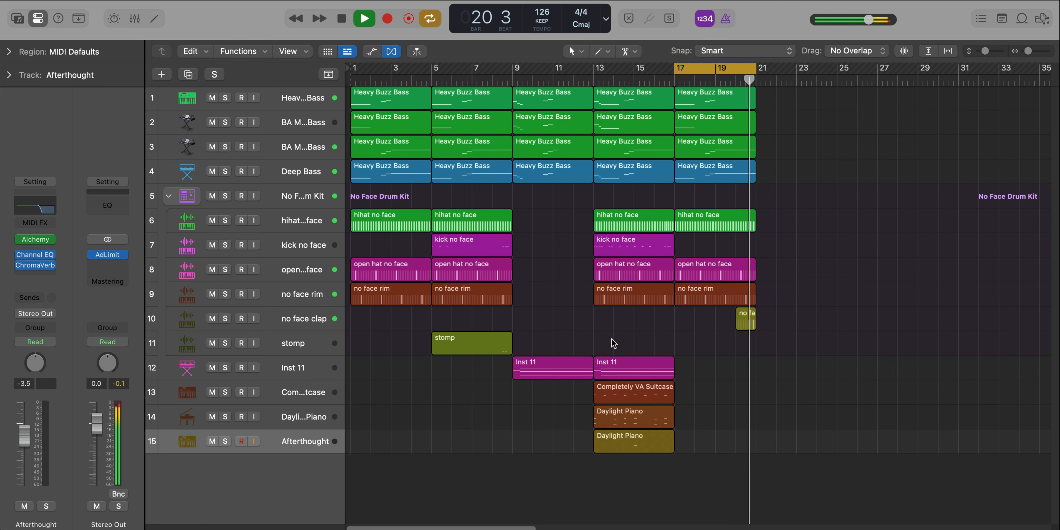